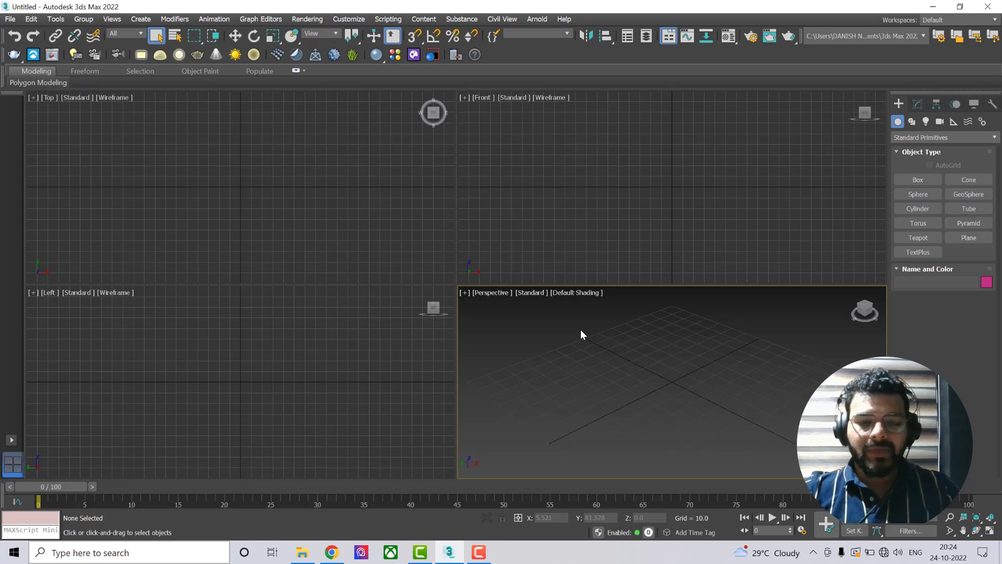
Make the Perspective viewport active and maximize it to fill the whole view area
click(459, 271)
click(407, 248)
click(452, 321)
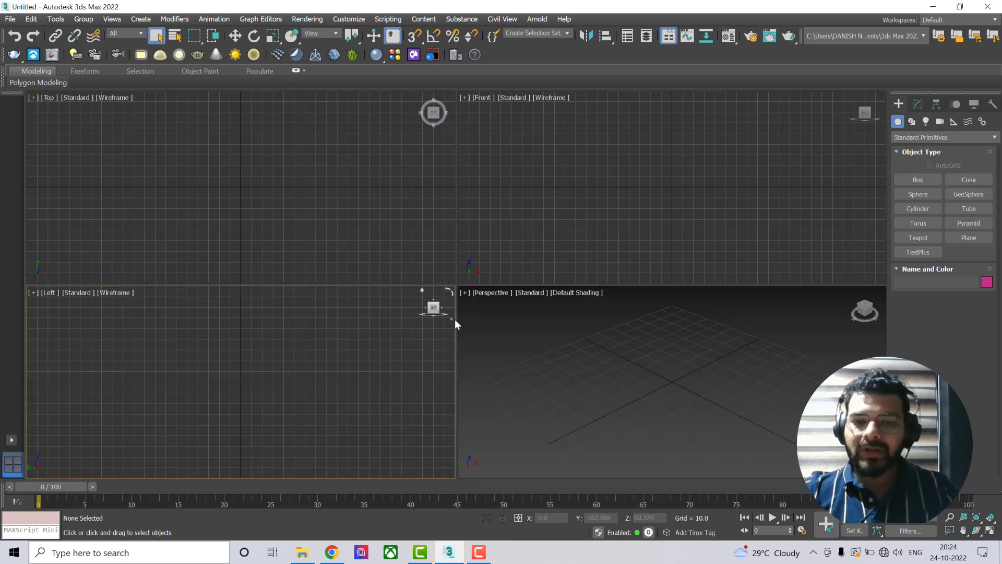
click(465, 308)
click(472, 275)
click(530, 359)
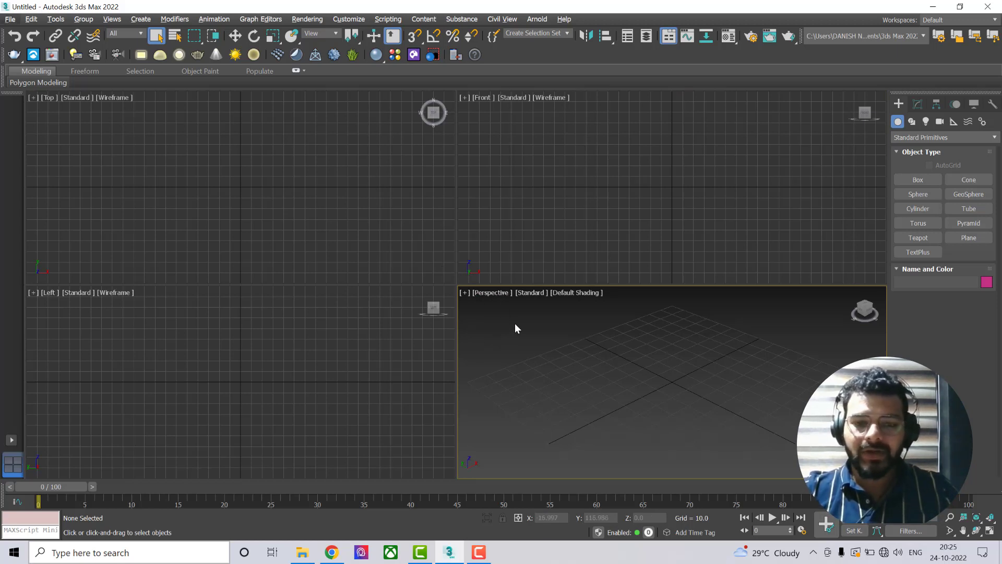
key(alt+w)
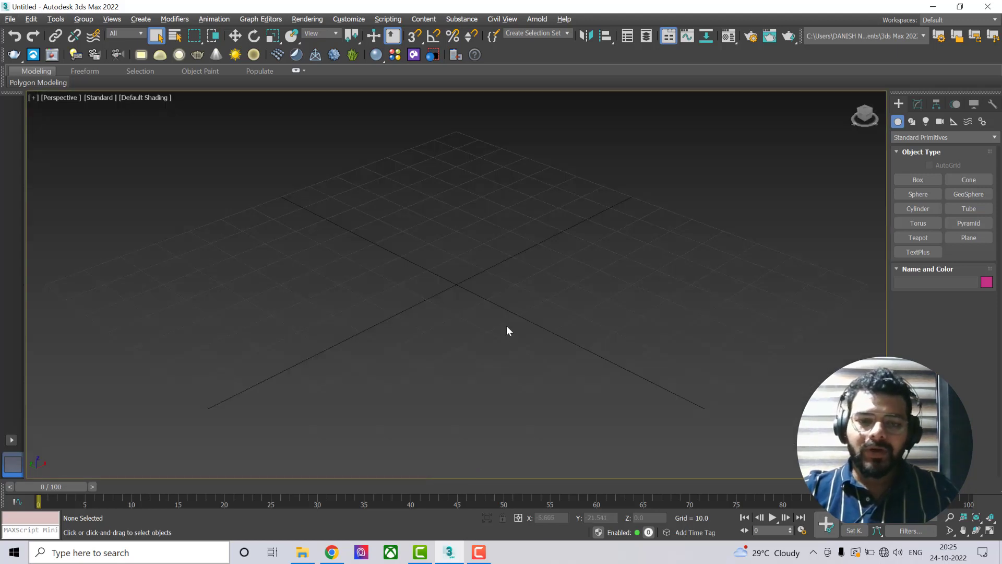
Create a thin box about 65 long and 84 wide near the centre of the grid
scroll(459, 301, down, 3)
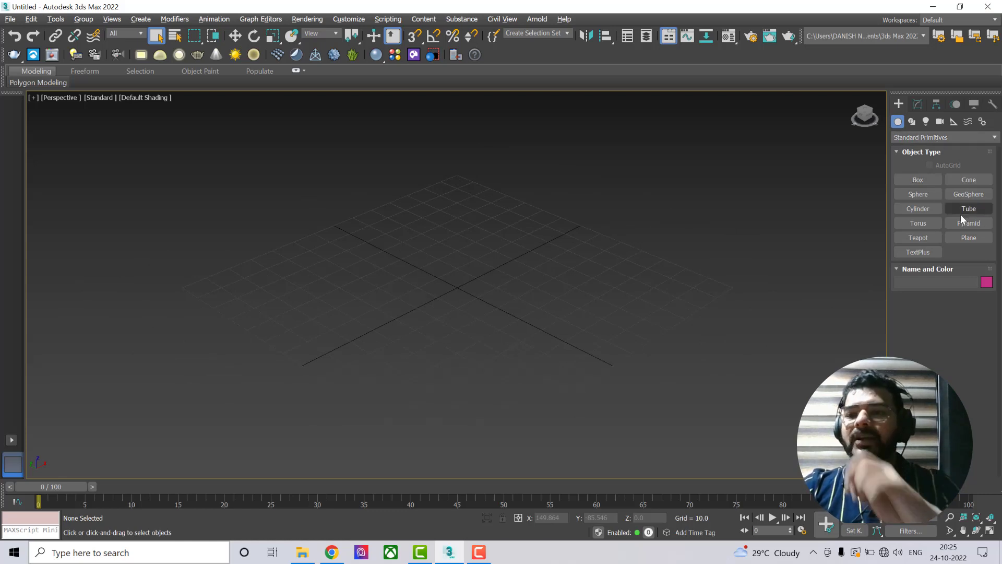
click(914, 177)
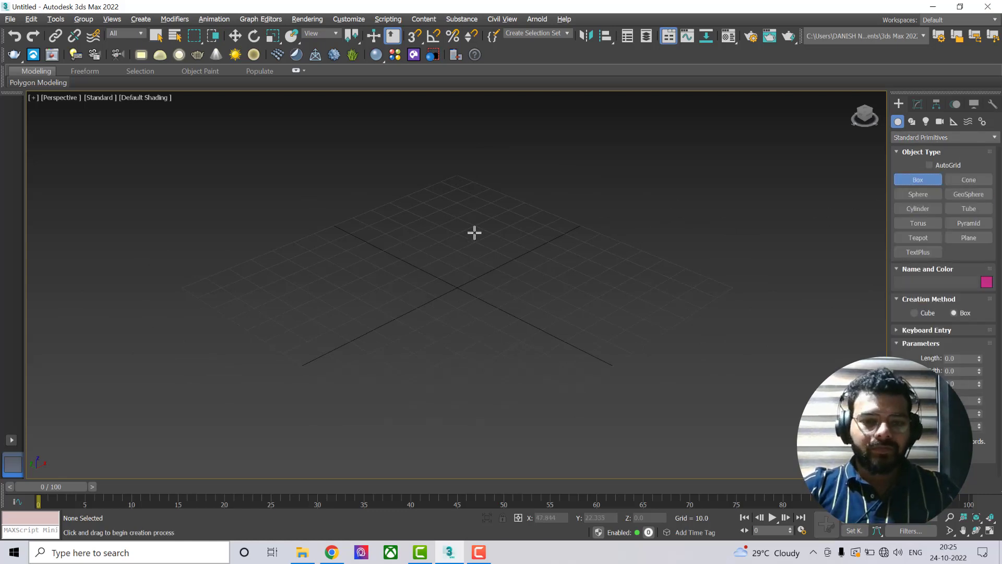
drag(492, 234, 459, 389)
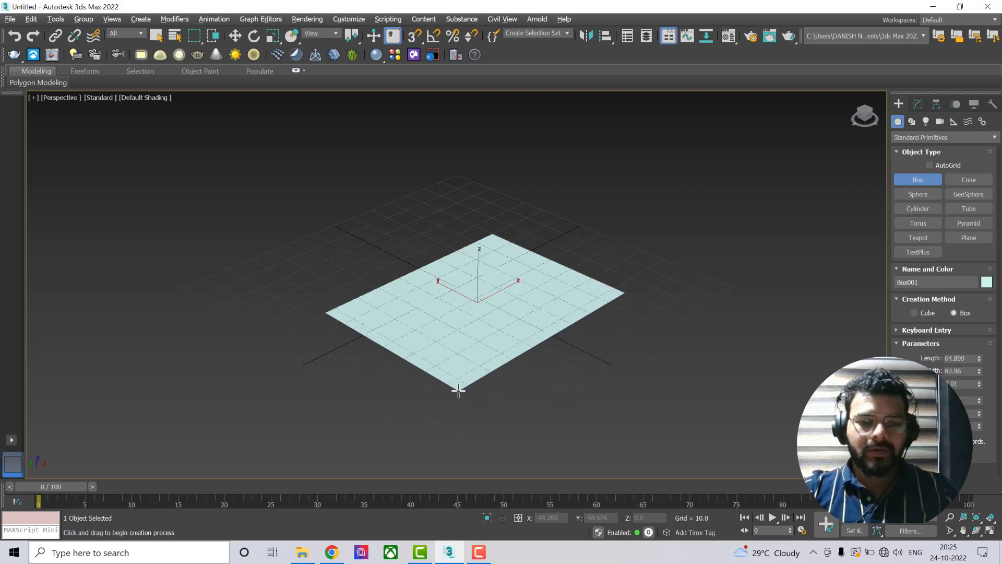
click(458, 368)
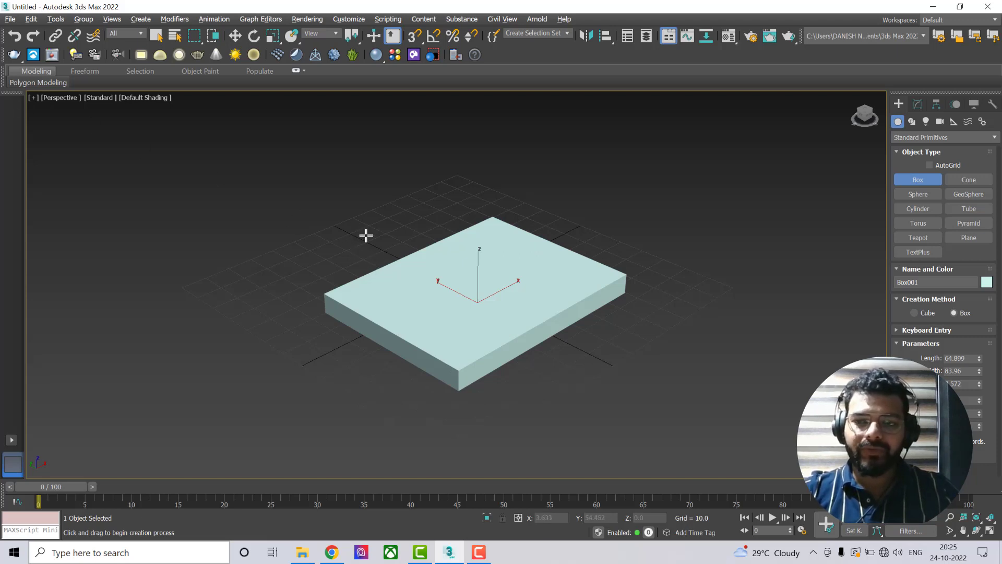
Look at the box in the Top, Right and Left views
click(56, 98)
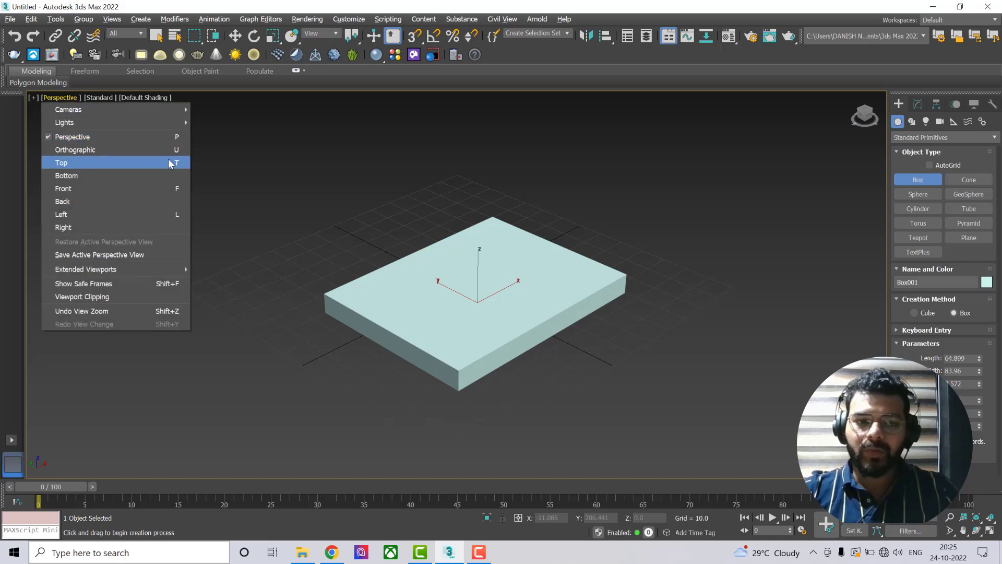
click(168, 163)
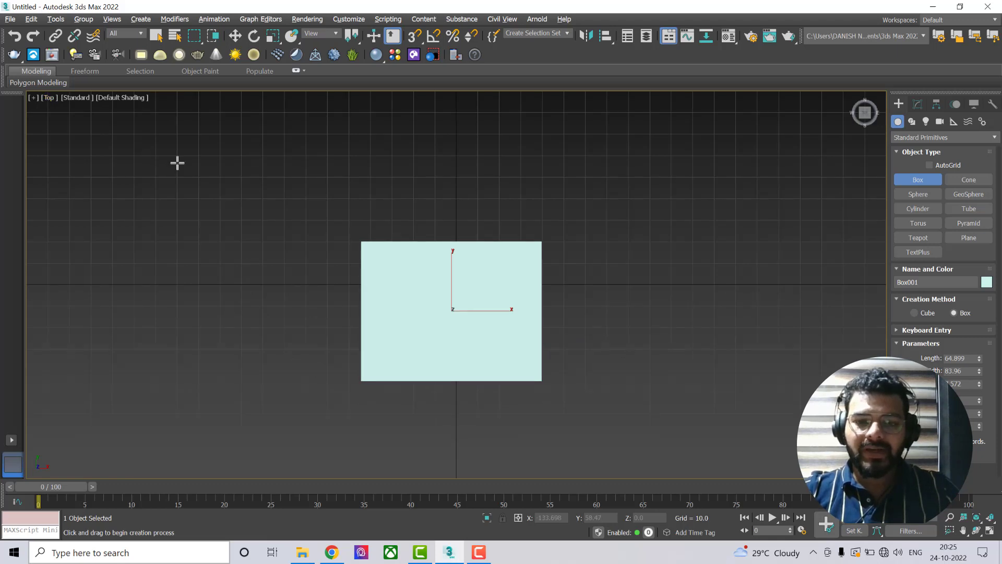
click(48, 97)
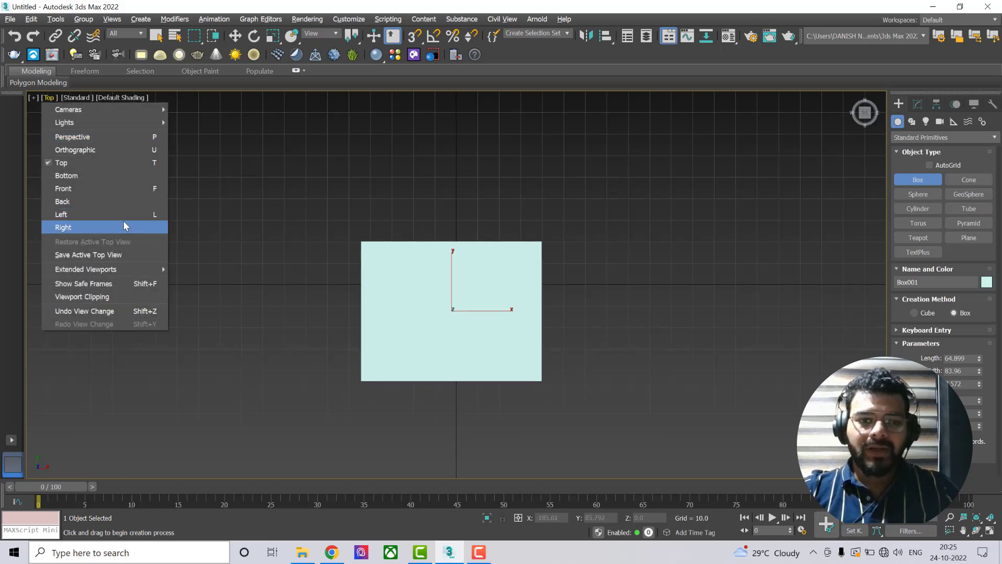
click(123, 227)
click(50, 98)
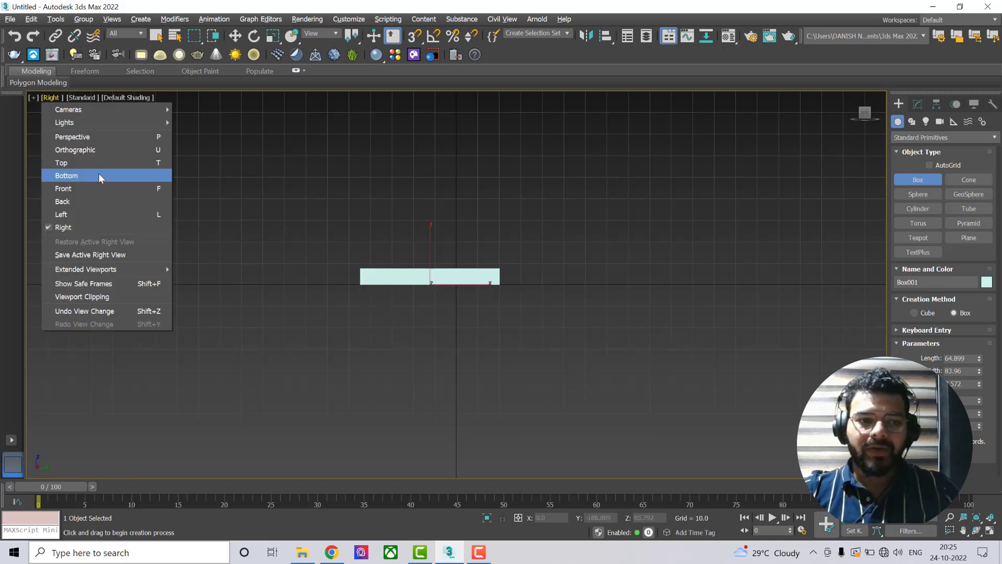
click(103, 211)
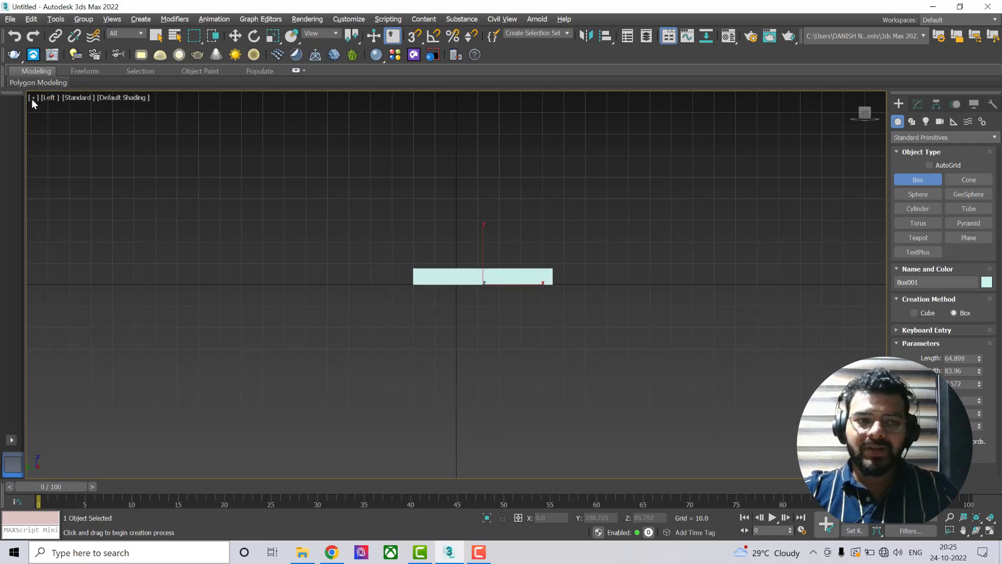
click(48, 98)
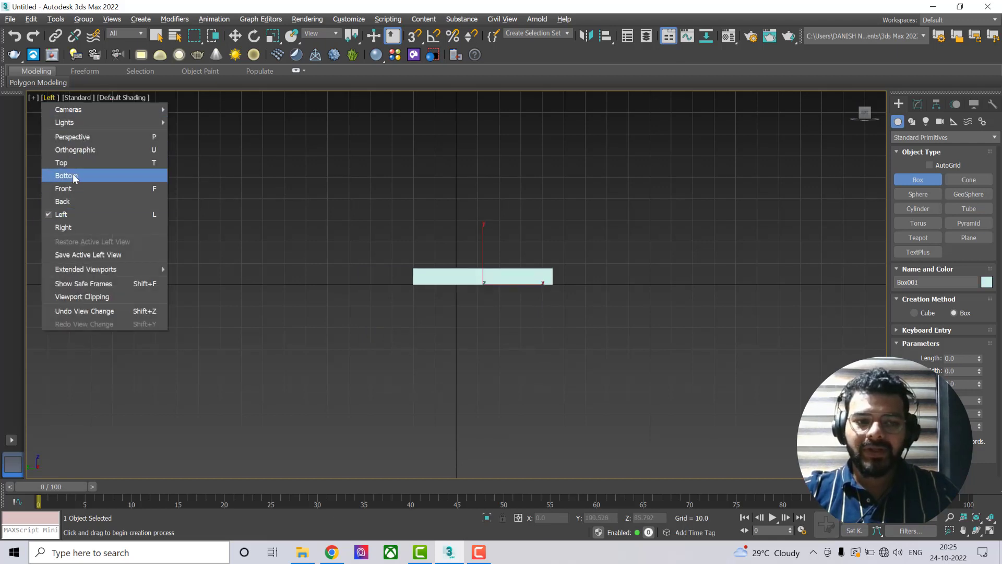
click(249, 225)
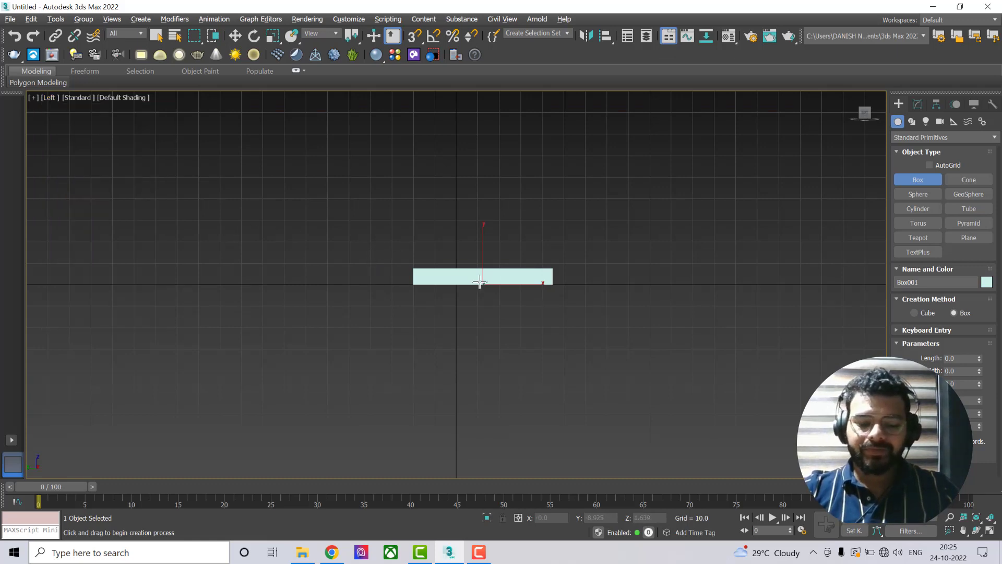
Use the Move tool to shift the box horizontally and raise it to about Z 4.8
alt+middle_drag(454, 327, 384, 358)
key(w)
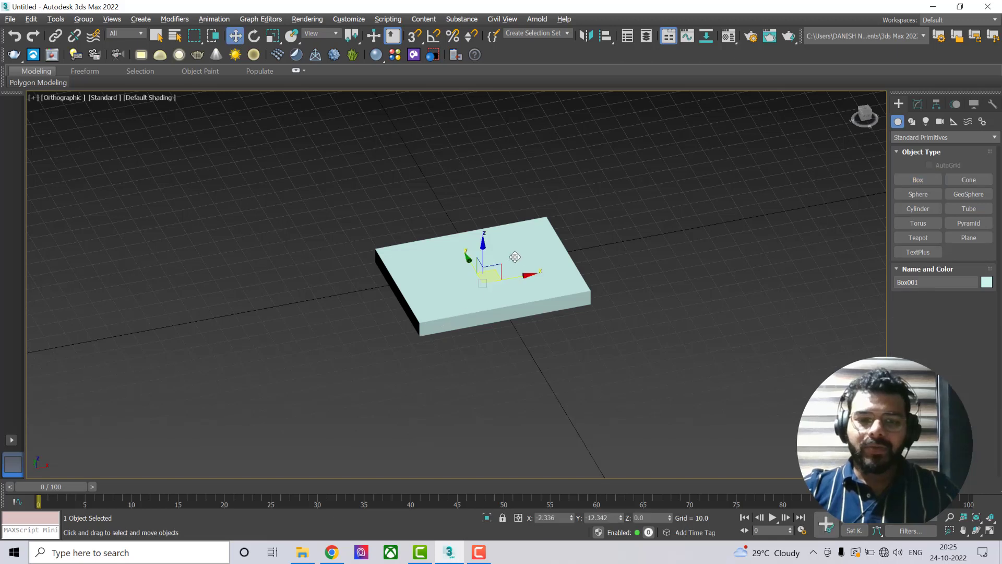
click(507, 210)
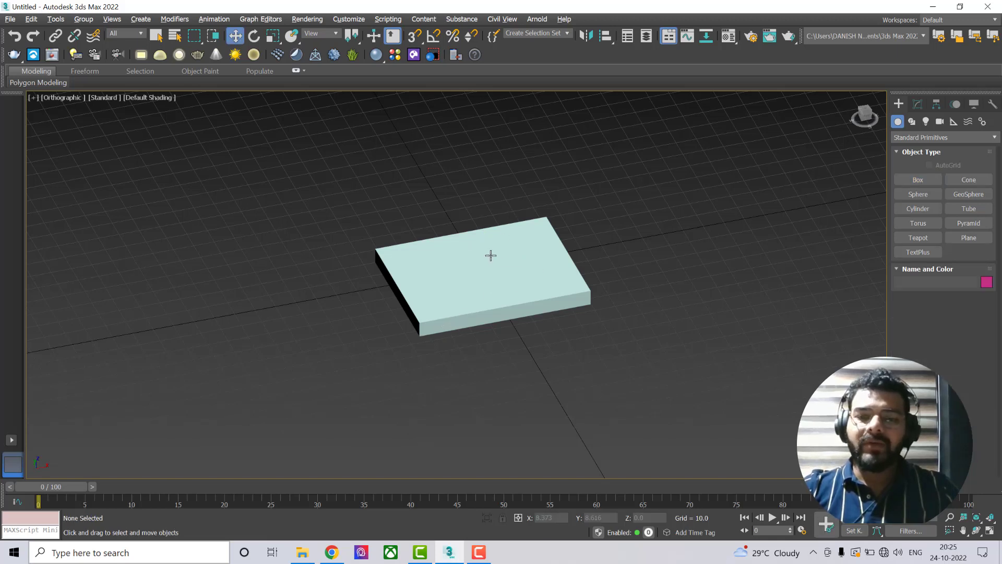
click(490, 255)
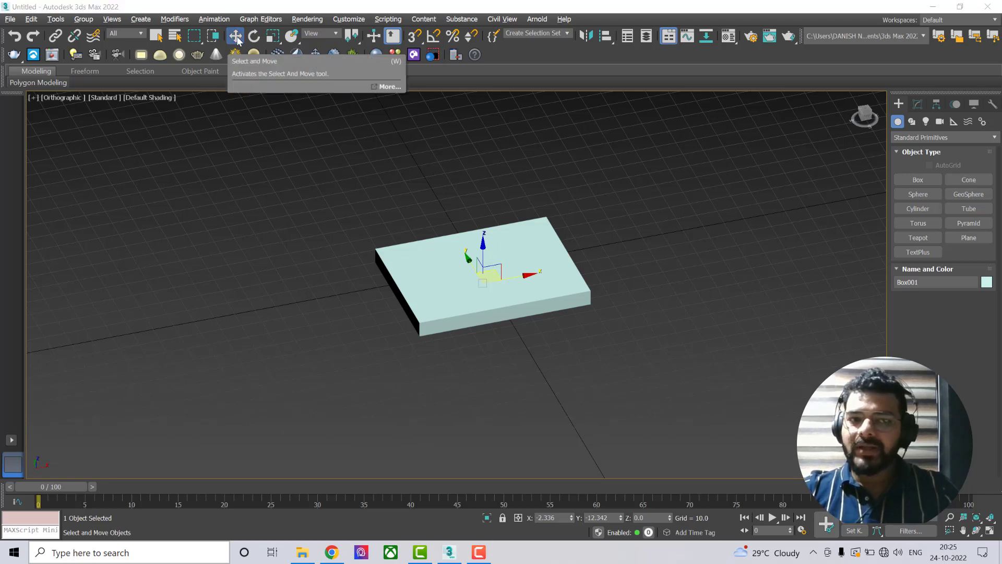
click(446, 189)
click(497, 258)
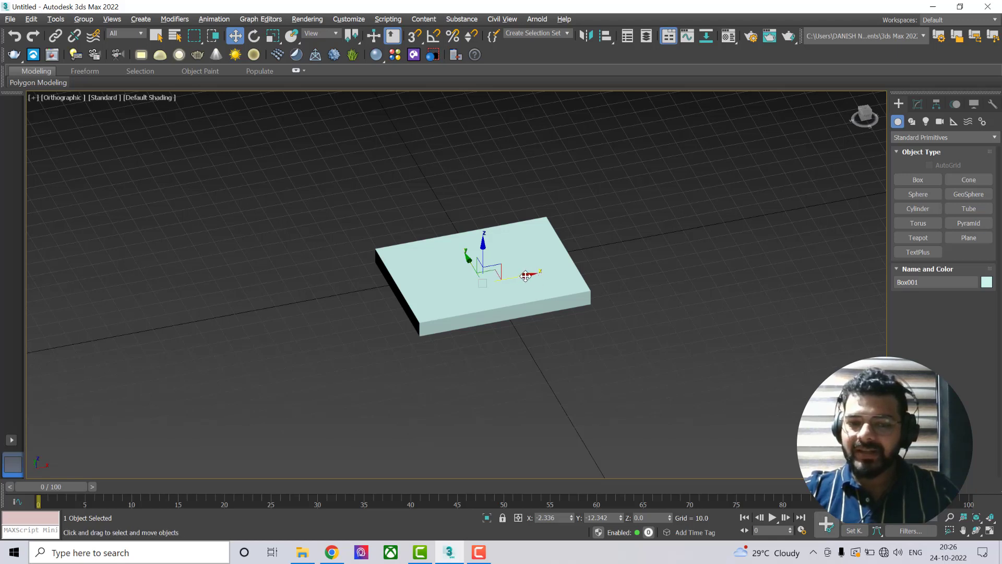
drag(525, 276, 473, 283)
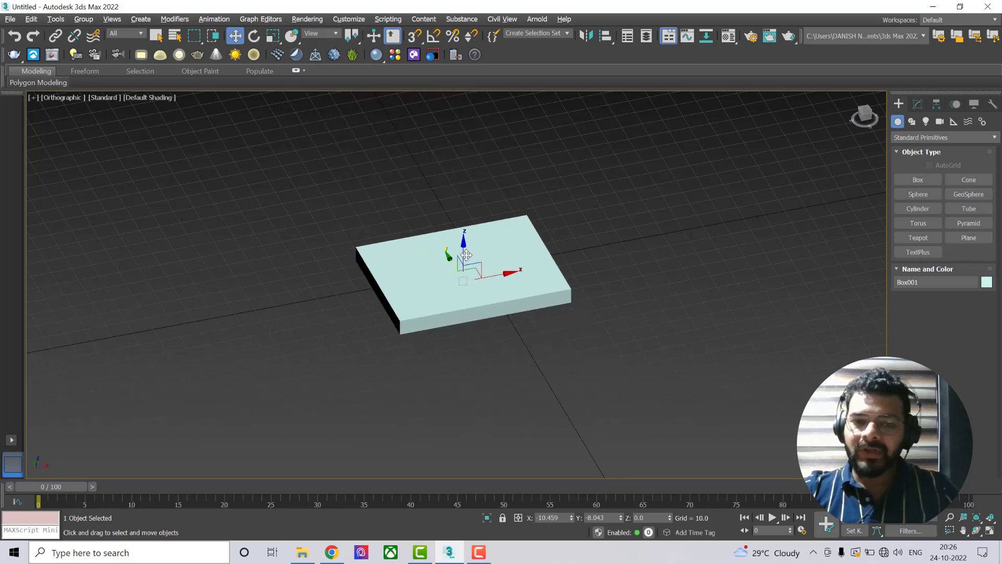
mouse_move(464, 244)
mouse_down()
mouse_move(464, 128)
mouse_move(477, 245)
mouse_move(478, 234)
mouse_up()
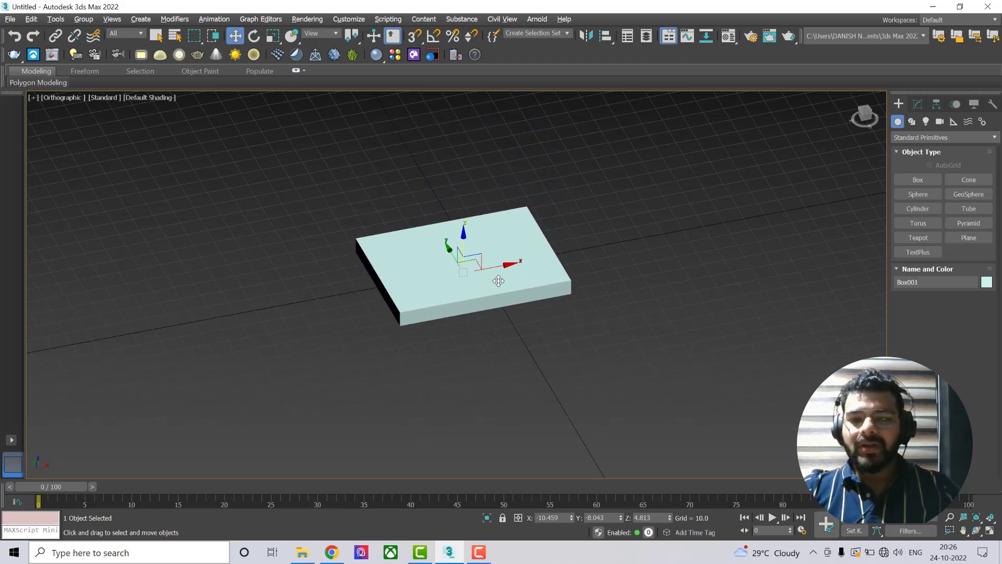
Move the box in the XY plane to about X 0.6, Y -3.8
mouse_move(481, 310)
alt+middle_down()
mouse_move(459, 326)
mouse_move(491, 298)
alt+middle_up()
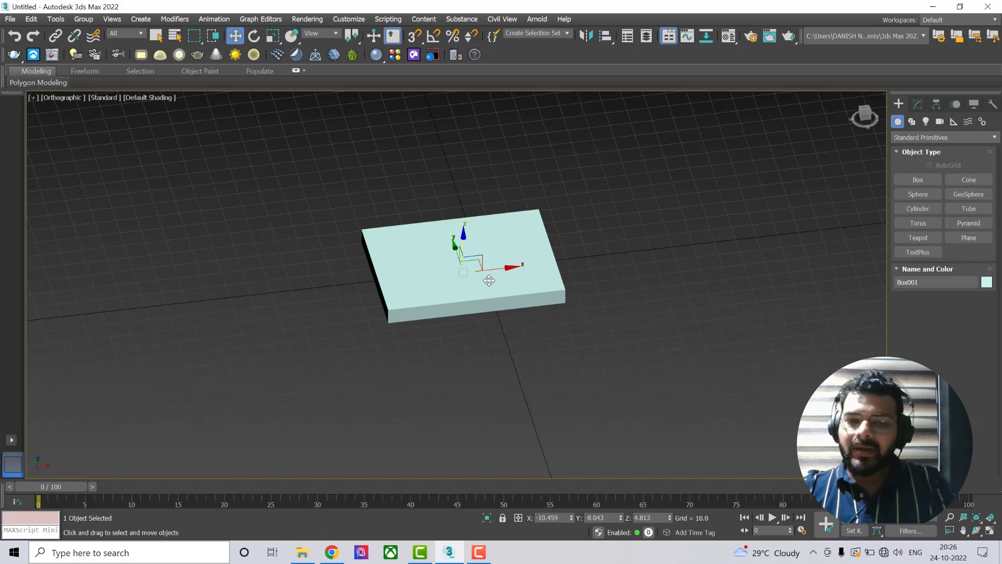
mouse_move(488, 280)
alt+middle_down()
mouse_move(440, 324)
mouse_move(479, 282)
alt+middle_up()
scroll(480, 271, up, 3)
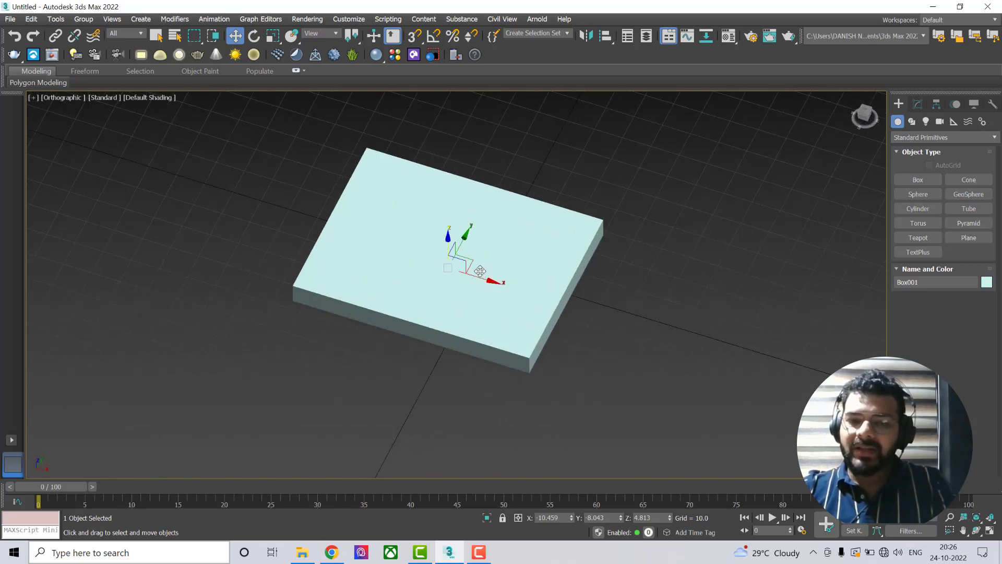
scroll(475, 267, up, 5)
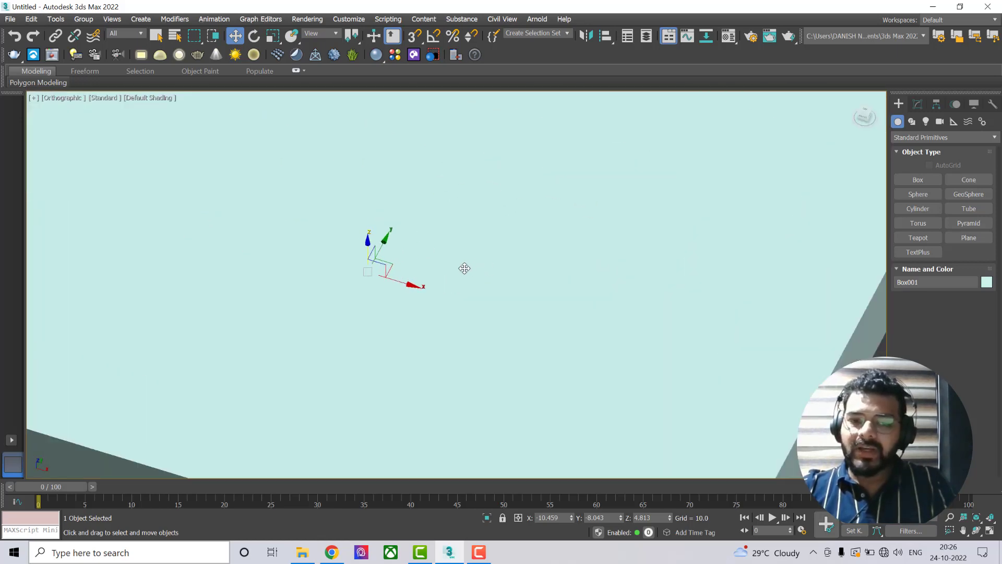
scroll(492, 272, down, 5)
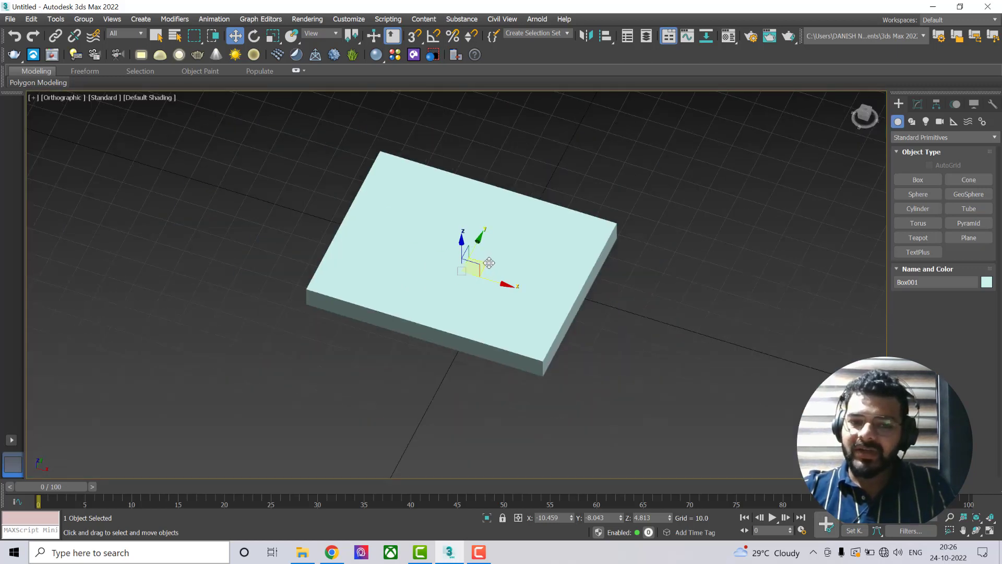
drag(489, 263, 528, 289)
Create a large cylinder with a radius of about 34.8 and a height of about 63.9 away from the box
alt+middle_drag(528, 289, 721, 207)
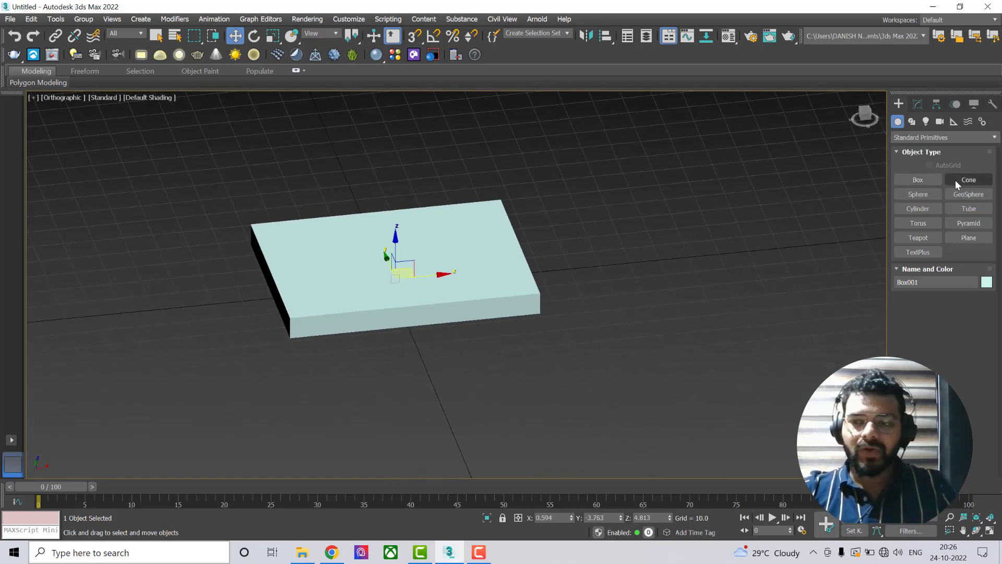
click(919, 210)
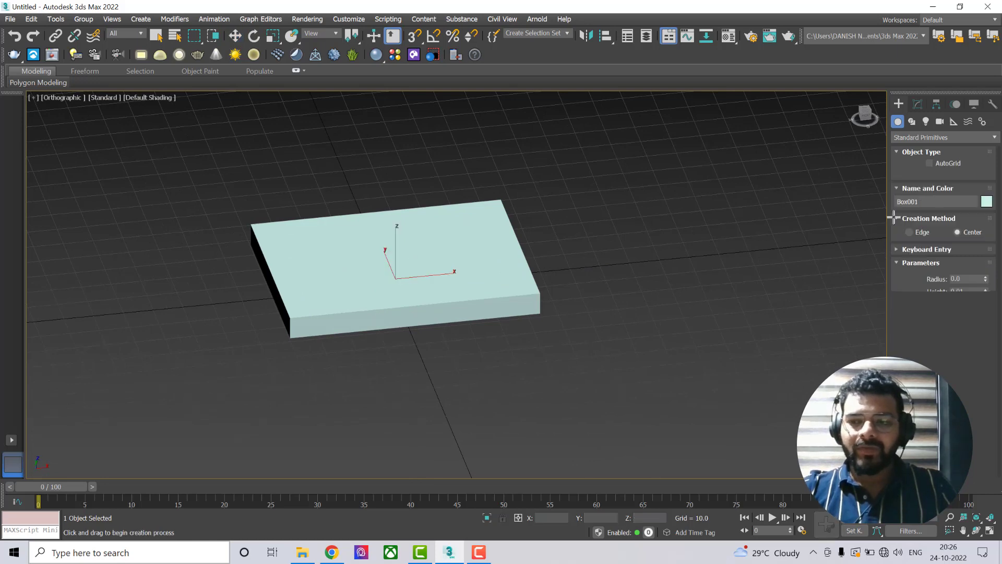
drag(732, 202, 727, 255)
click(633, 273)
scroll(633, 274, down, 3)
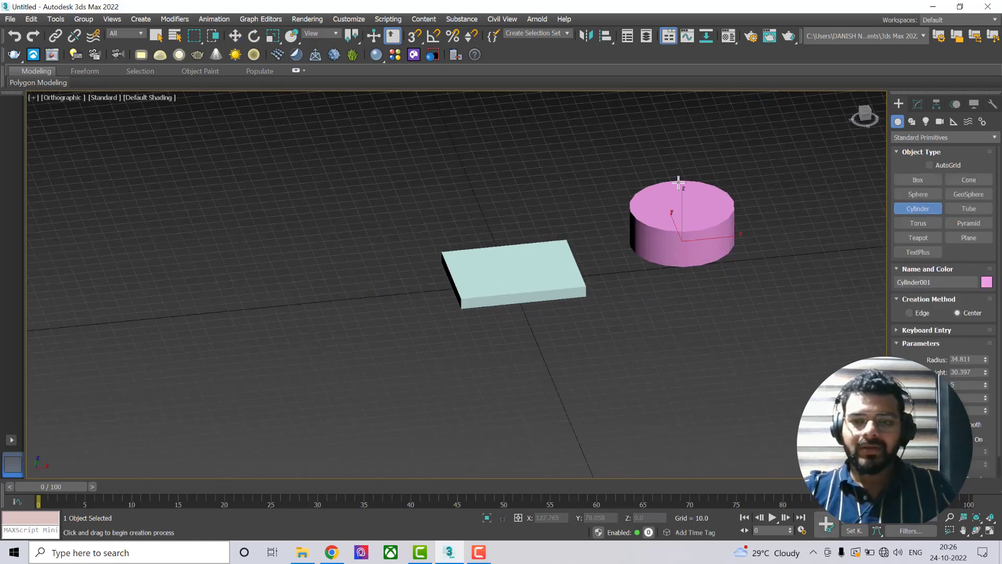
click(682, 158)
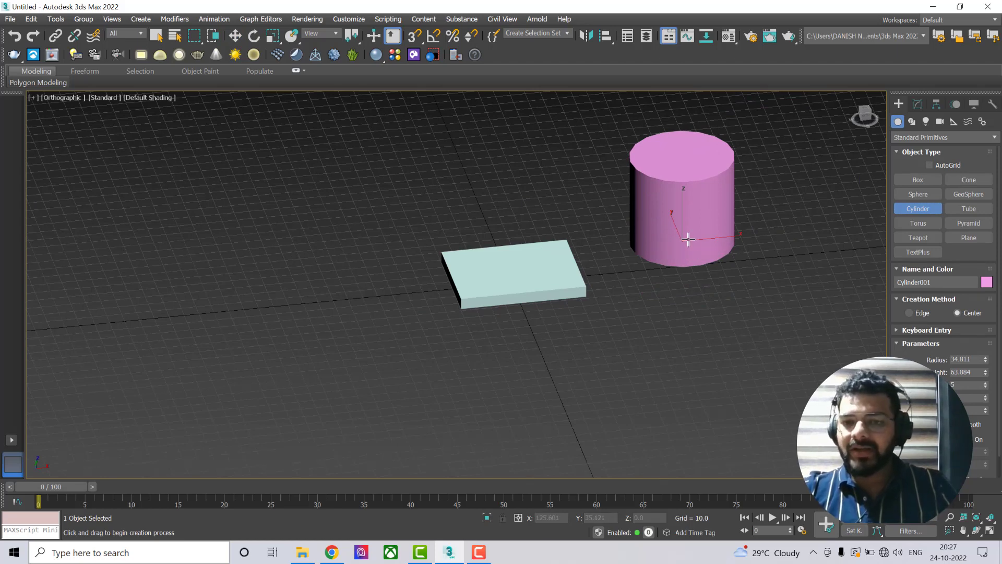
Move the large cylinder to about X 115, Y 25
key(w)
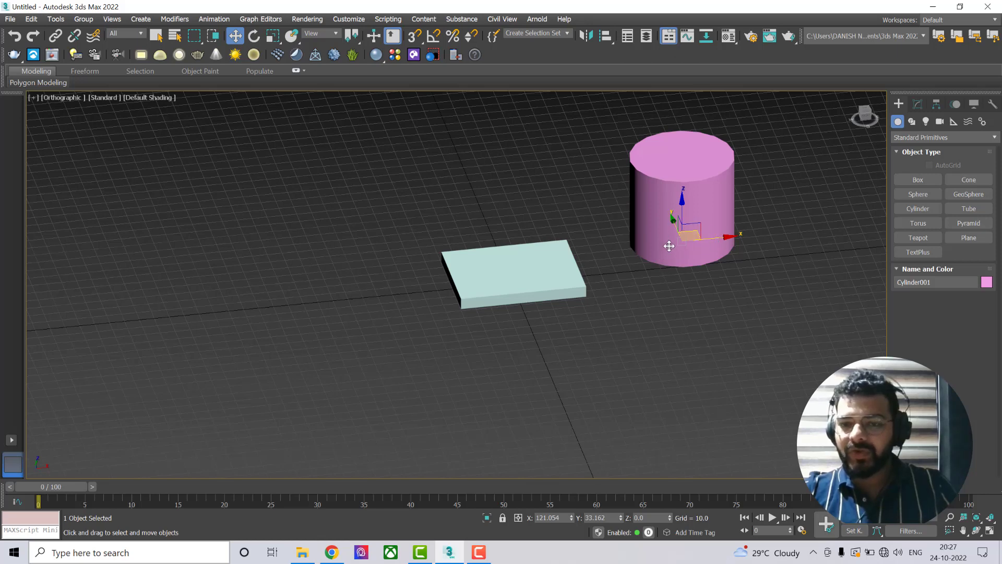
mouse_move(707, 238)
mouse_down()
mouse_move(793, 234)
mouse_move(722, 237)
mouse_move(759, 236)
mouse_move(689, 185)
mouse_move(719, 224)
mouse_up()
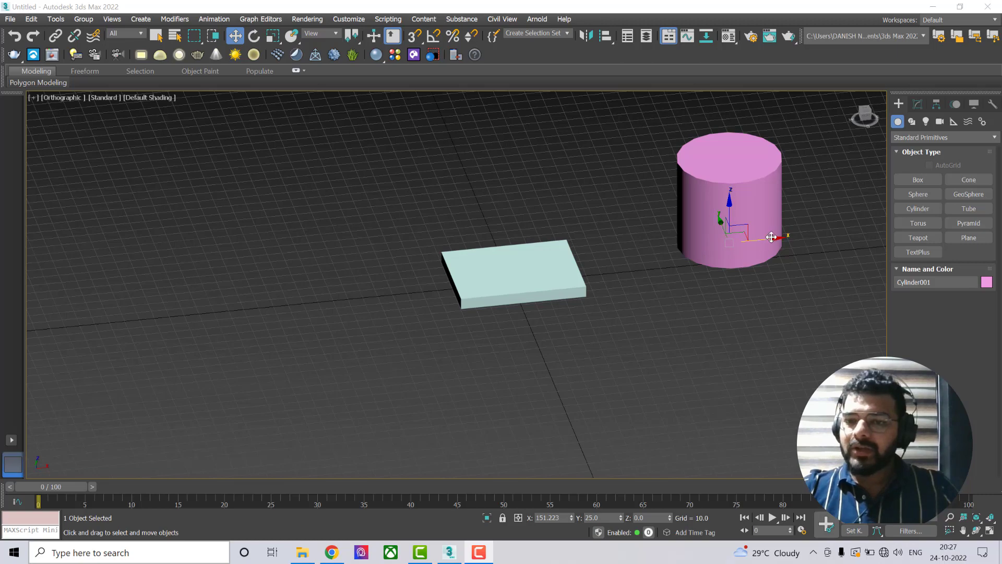
drag(771, 237, 707, 237)
Create a slim cylinder with a radius of about 11.3 and a height of about 62.8 beside the box and show its editable parameters
scroll(645, 283, up, 2)
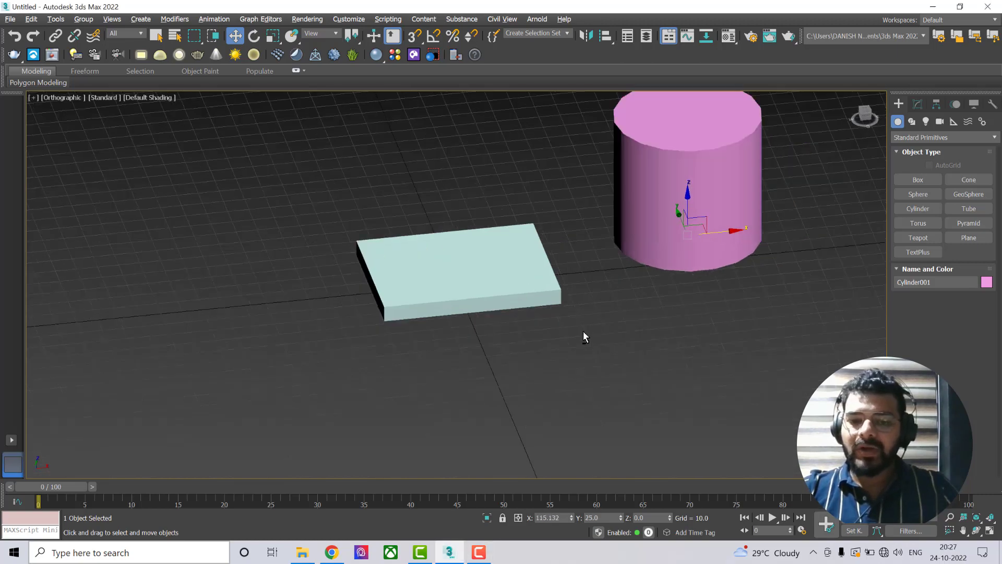
alt+middle_drag(584, 330, 675, 342)
click(903, 207)
drag(349, 277, 372, 280)
click(405, 146)
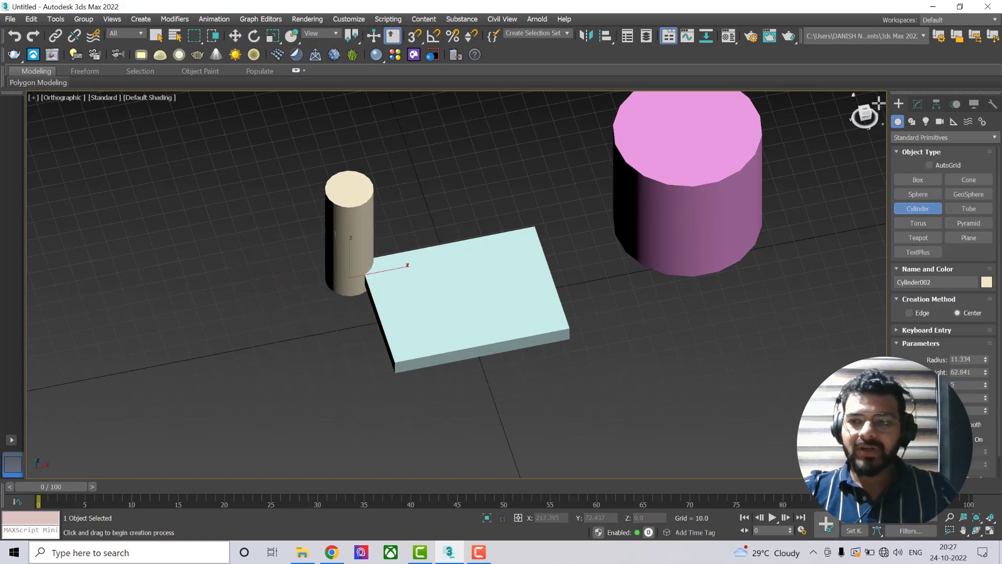
click(916, 104)
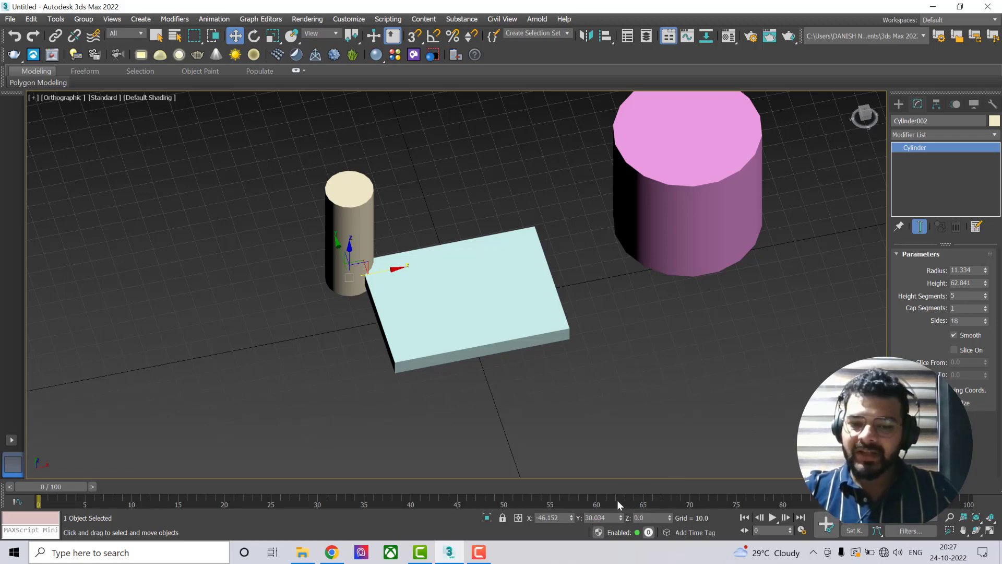
Delete the slim cylinder and the large cylinder, keeping only the box
scroll(544, 364, down, 5)
click(464, 360)
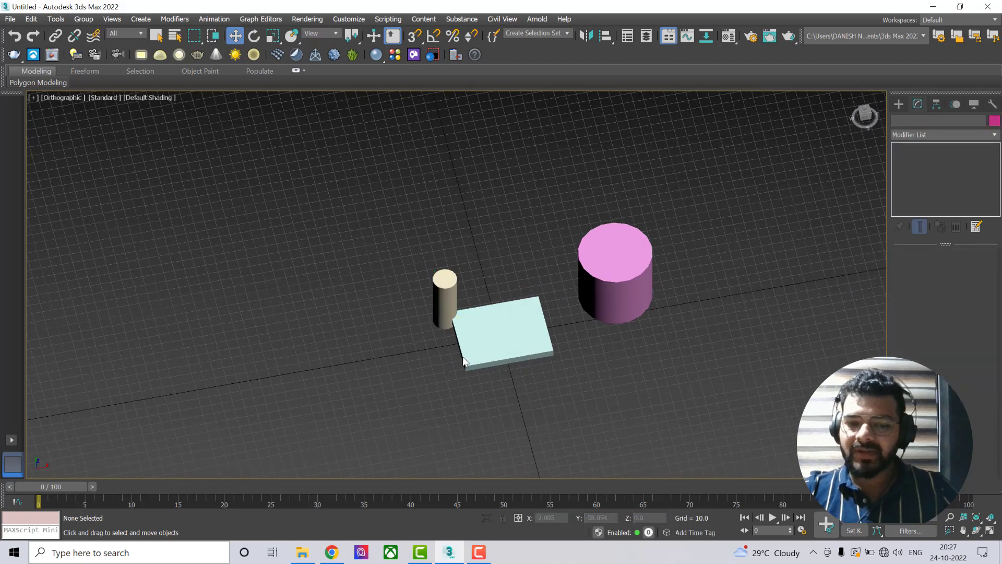
click(442, 296)
key(Delete)
click(584, 290)
key(Delete)
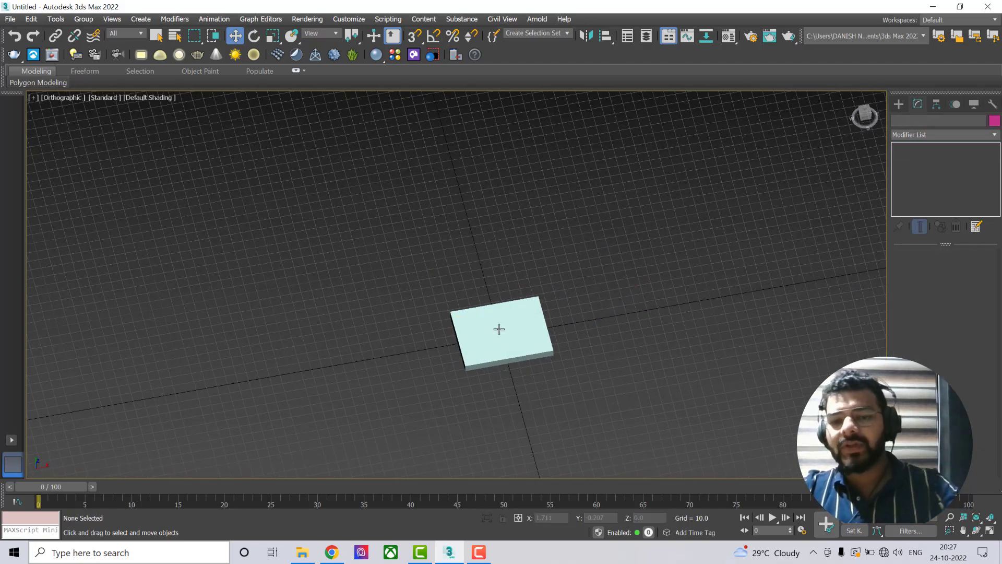
Delete the remaining flat box at the grid origin
click(499, 329)
alt+middle_drag(527, 379, 539, 362)
scroll(528, 349, up, 5)
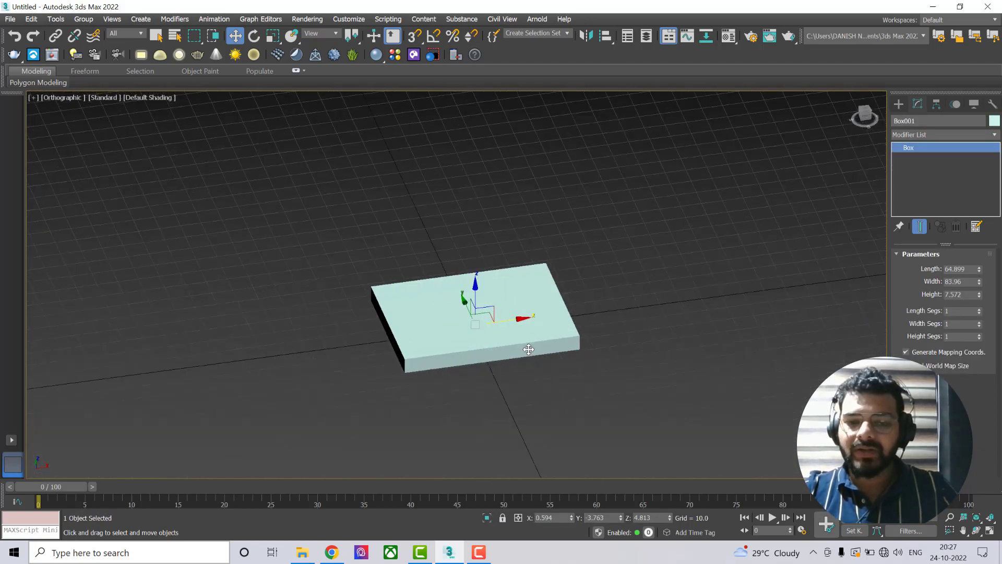
mouse_move(581, 426)
alt+middle_down()
mouse_move(562, 402)
mouse_move(574, 399)
mouse_move(587, 429)
alt+middle_up()
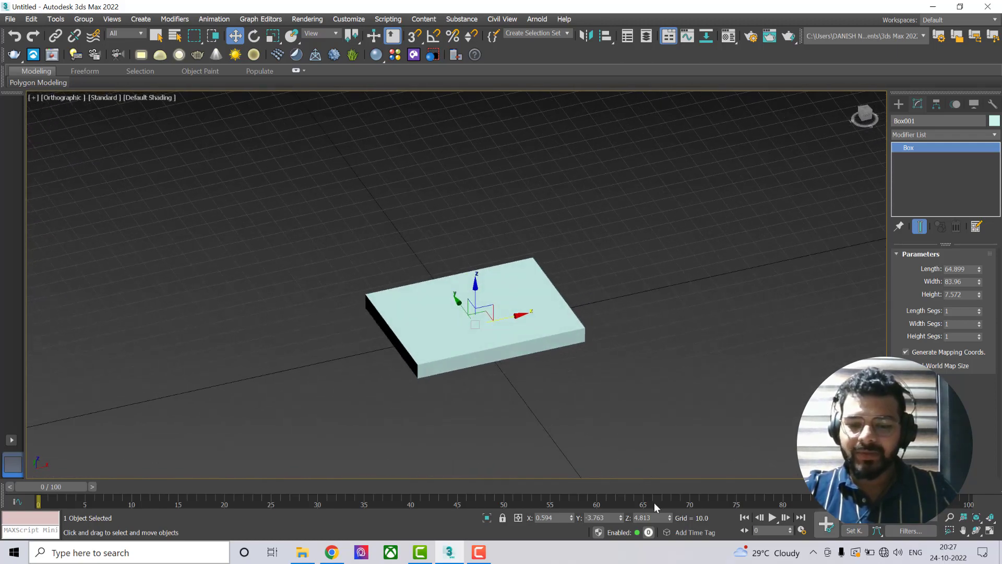
click(630, 410)
click(575, 322)
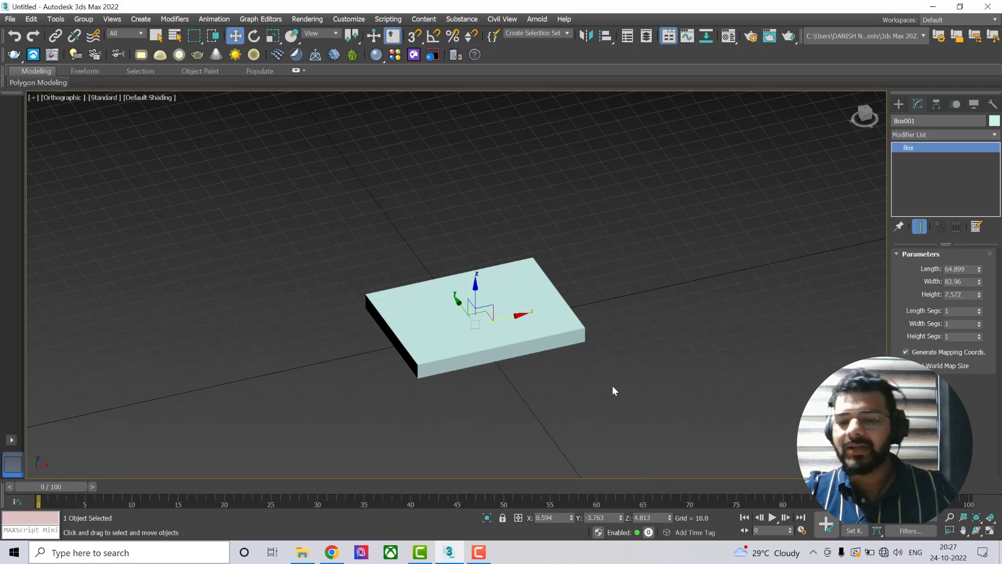
key(Delete)
Create a new box about 83.4 long, 67.1 wide and 15.5 high near the origin and show its editable parameters
click(898, 104)
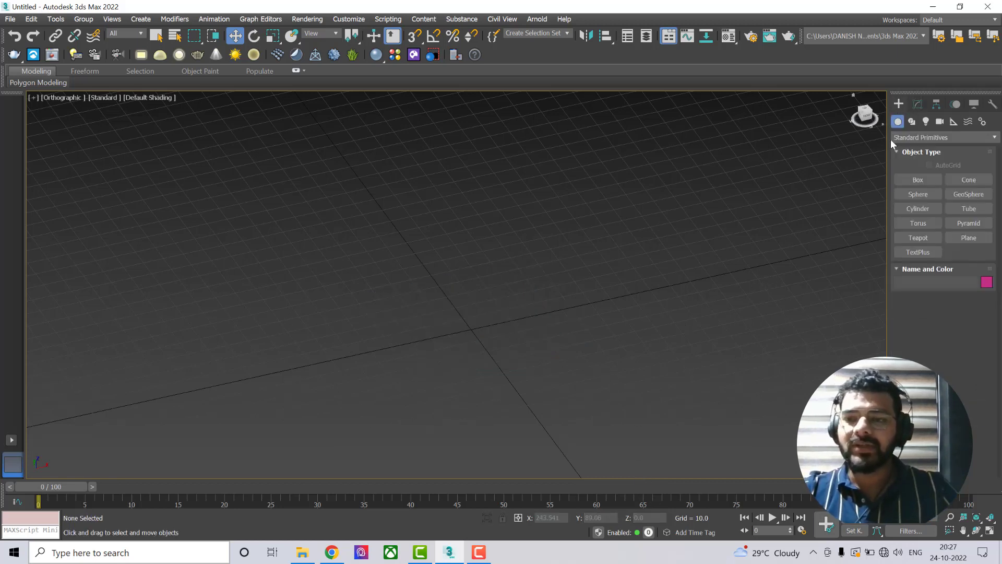
click(917, 180)
drag(392, 289, 588, 336)
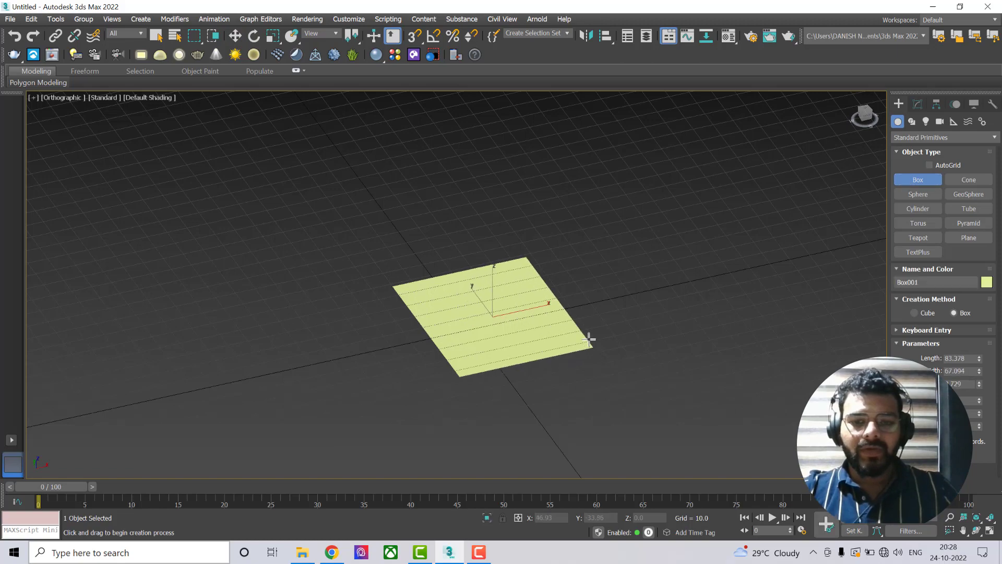
click(600, 315)
click(917, 104)
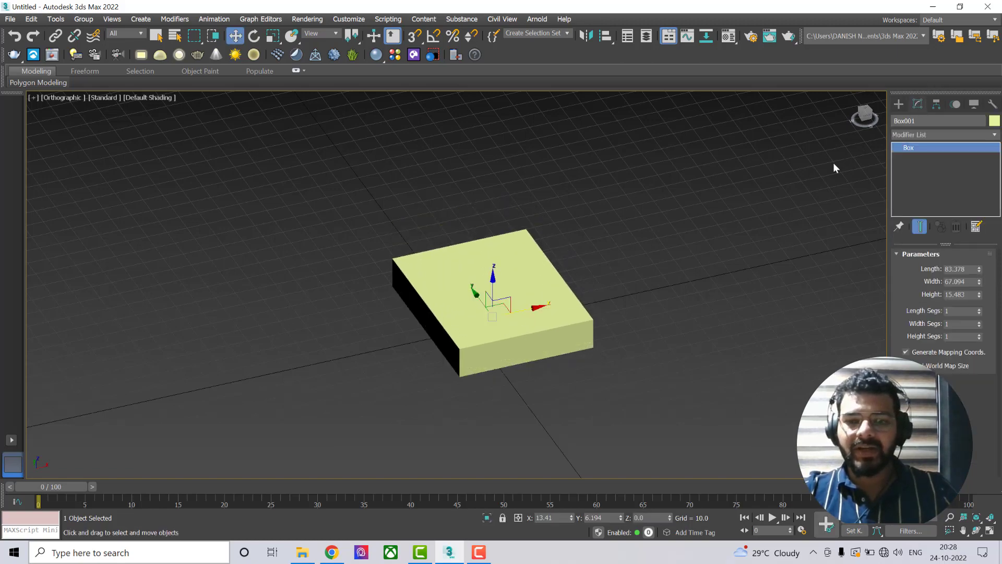
View the box from the front and raise it to a Z position of 50, leaving it deselected
alt+middle_drag(627, 316, 616, 307)
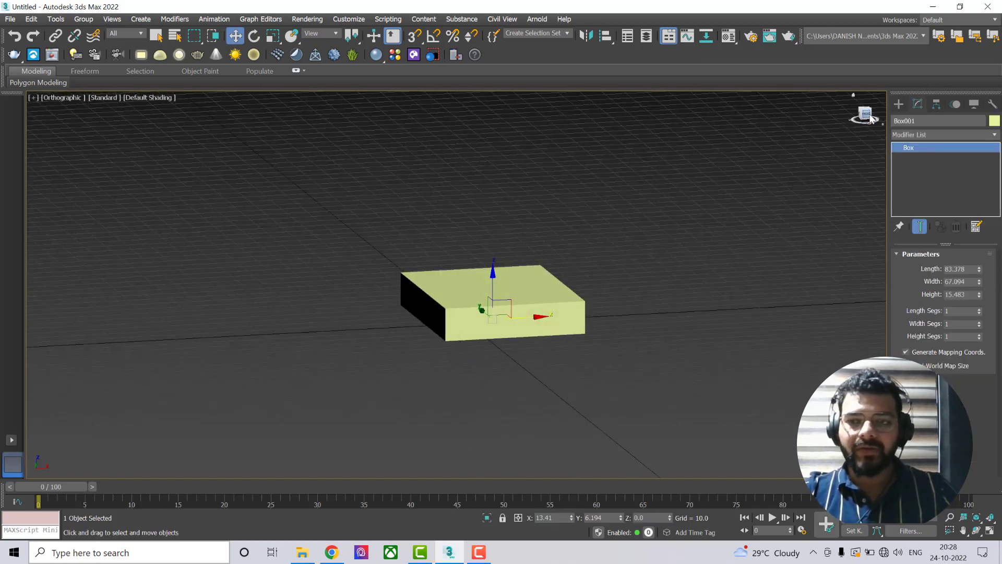
click(866, 116)
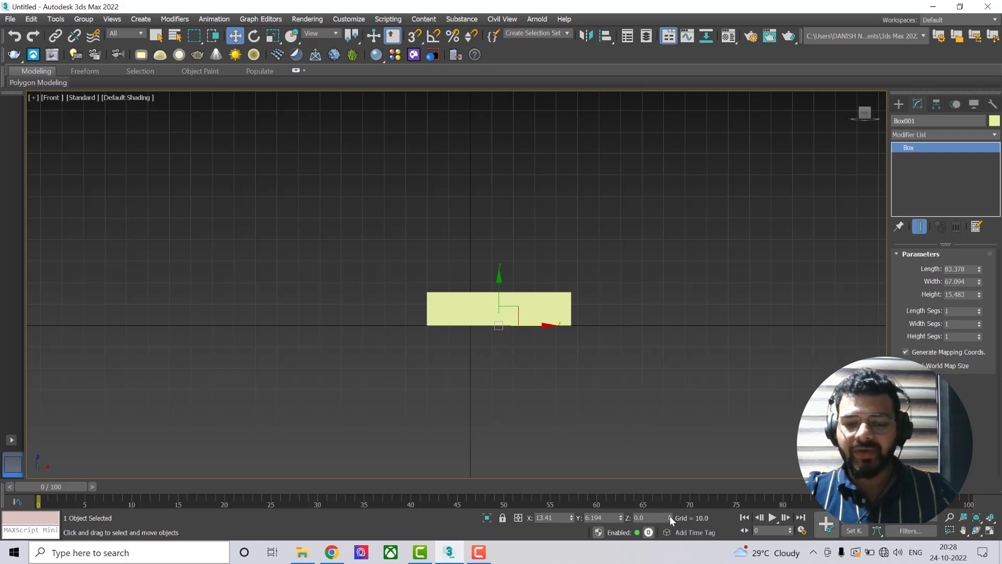
drag(669, 515, 683, 464)
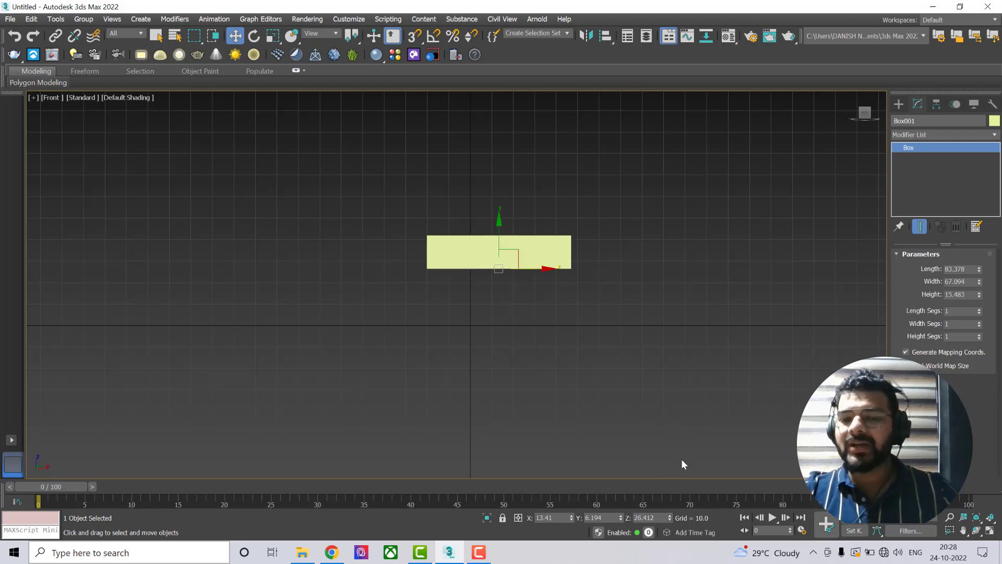
double_click(664, 517)
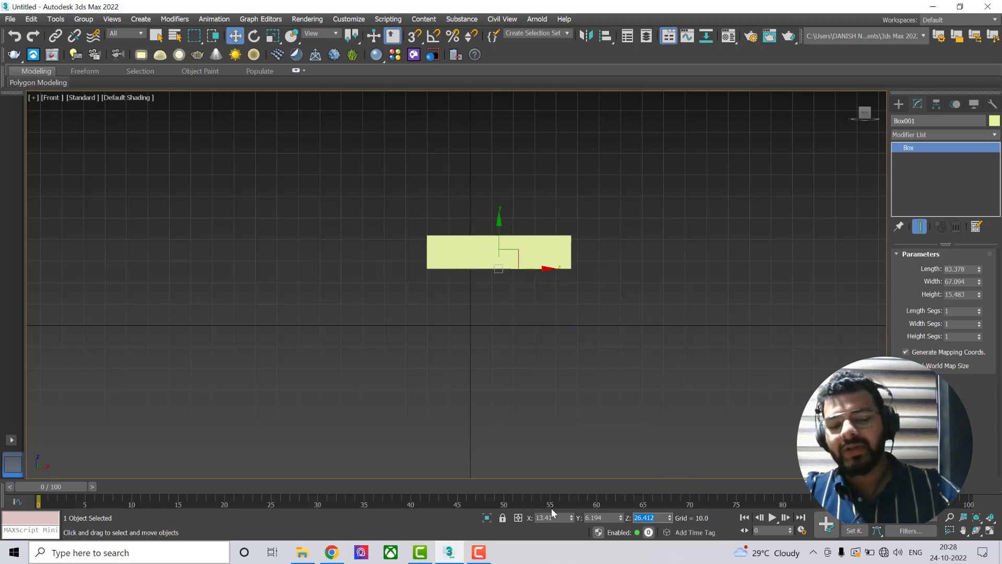
text(50)
click(584, 368)
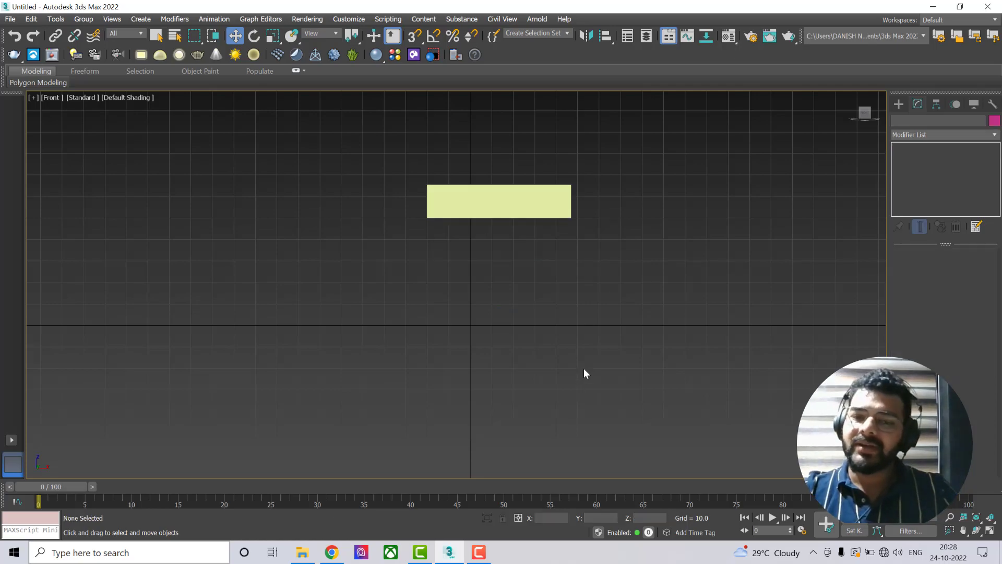
Hide the viewport's home grid and show it again while viewing the raised box at an angle
scroll(562, 311, down, 3)
mouse_move(562, 311)
alt+middle_down()
mouse_move(534, 399)
mouse_move(500, 365)
mouse_move(505, 355)
mouse_move(509, 376)
mouse_move(545, 316)
alt+middle_up()
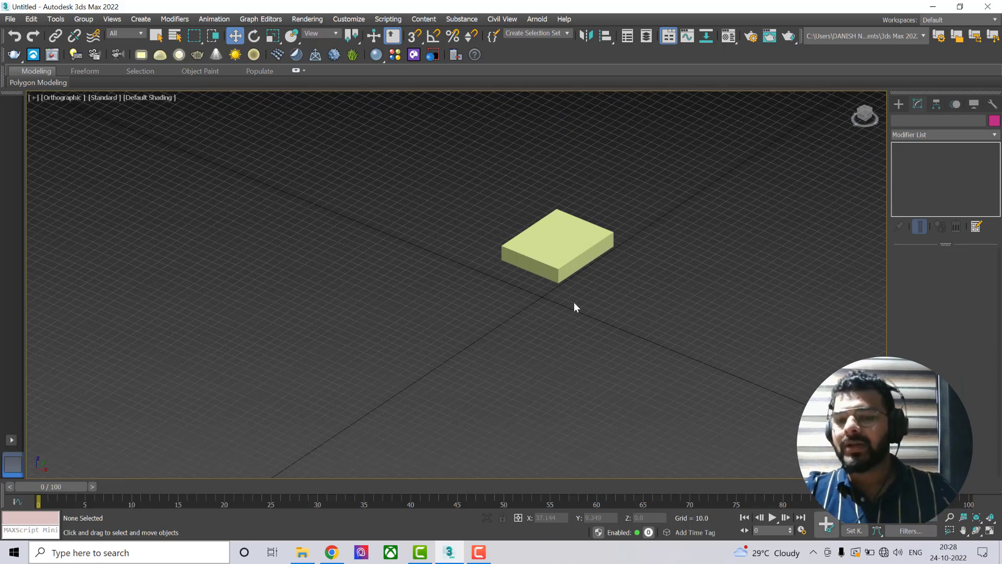
alt+middle_drag(574, 302, 574, 321)
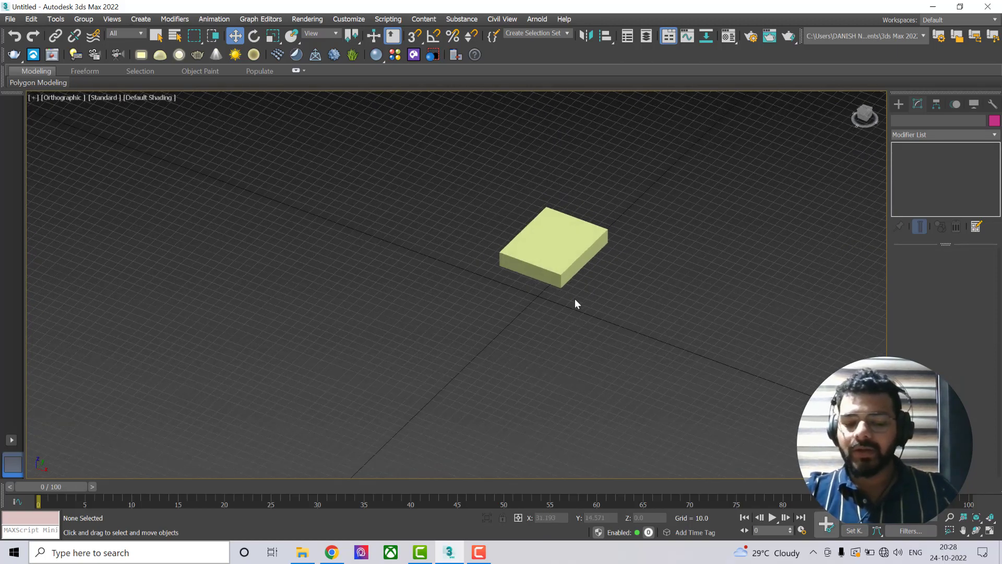
key(g)
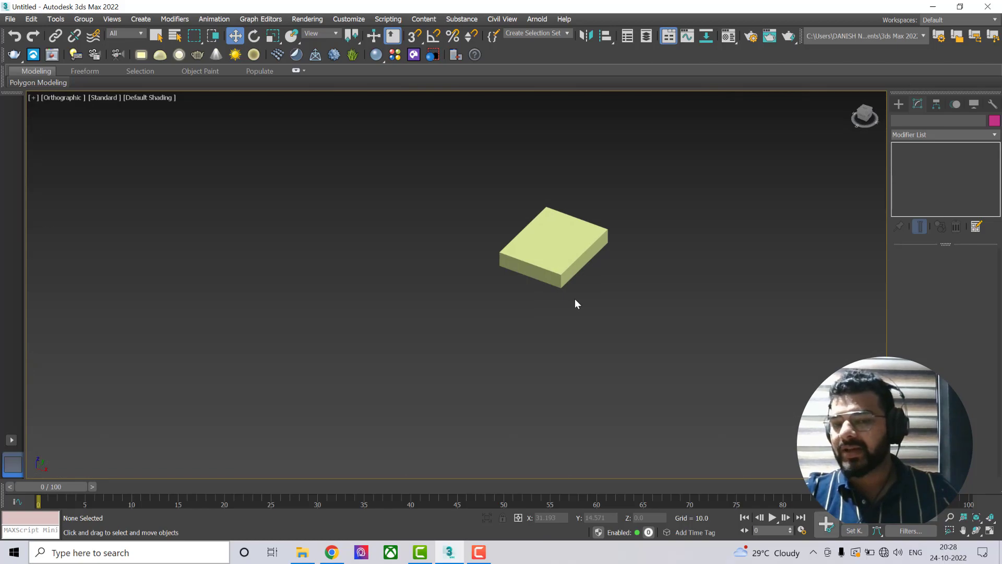
key(g)
alt+middle_drag(569, 301, 600, 320)
Move the raised box to about X 92.5, Y 103.5 using its coordinate values
click(590, 257)
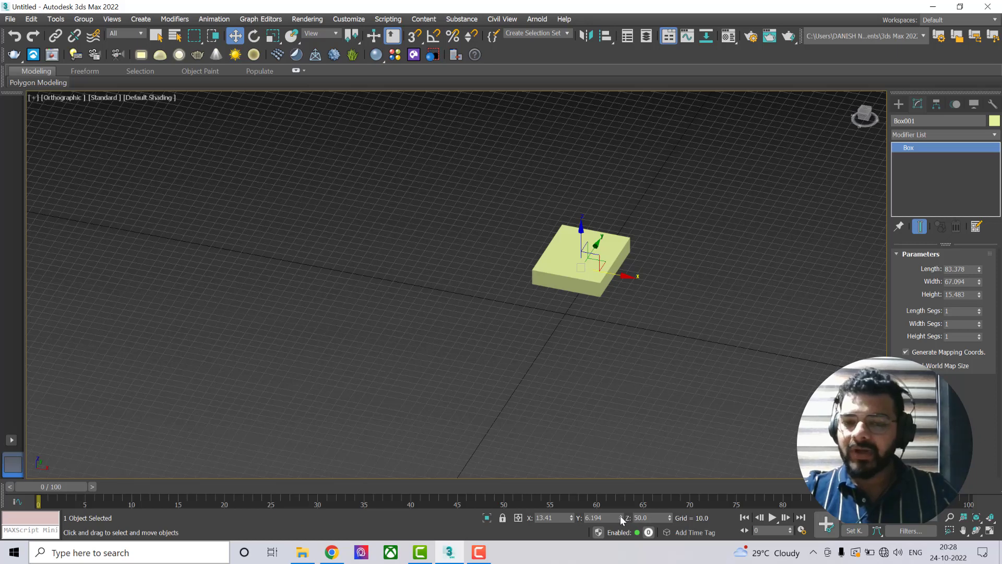
drag(620, 515, 649, 412)
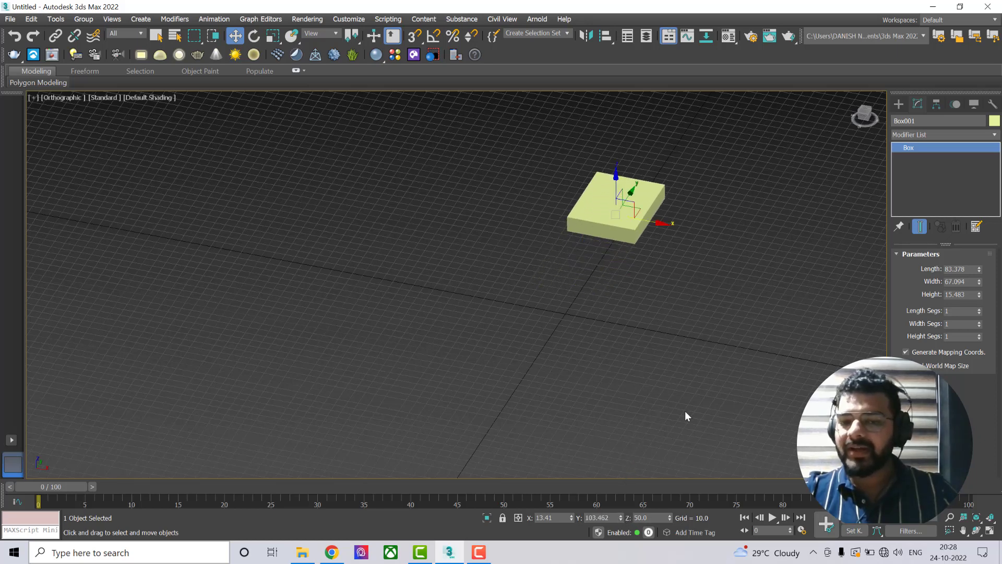
drag(571, 518, 591, 429)
scroll(598, 371, down, 3)
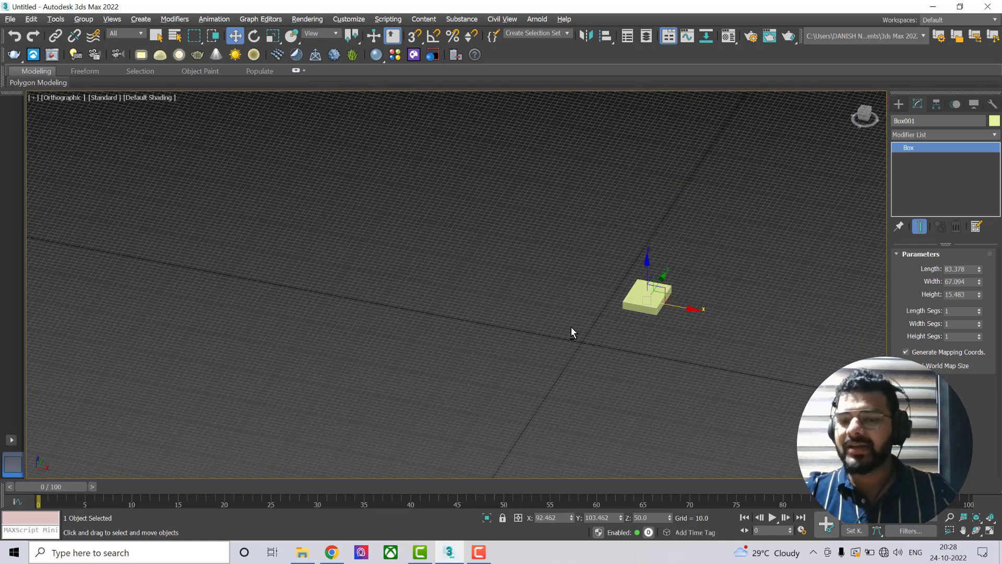
mouse_move(571, 327)
alt+middle_down()
mouse_move(618, 348)
mouse_move(591, 327)
mouse_move(571, 330)
alt+middle_up()
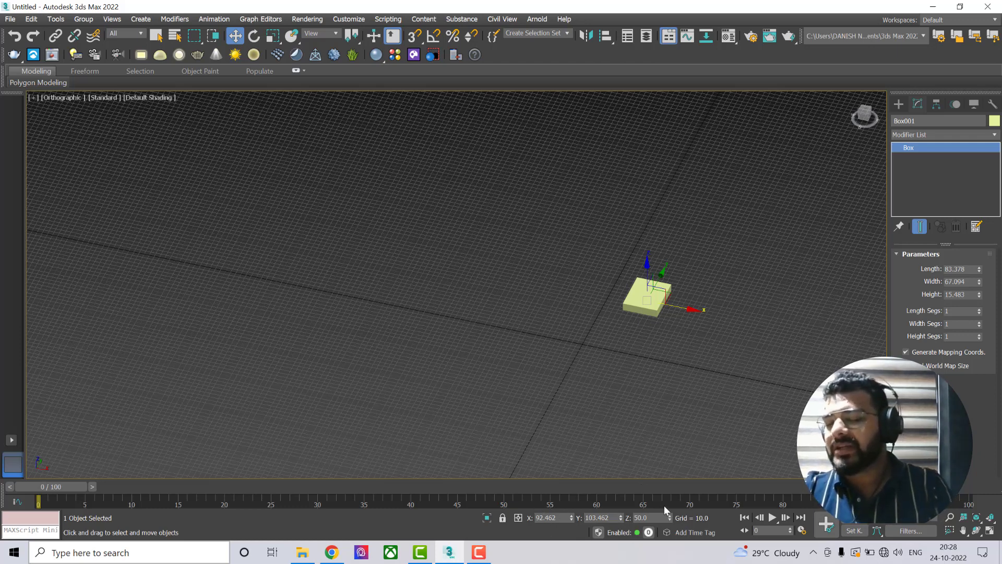
click(615, 357)
click(651, 296)
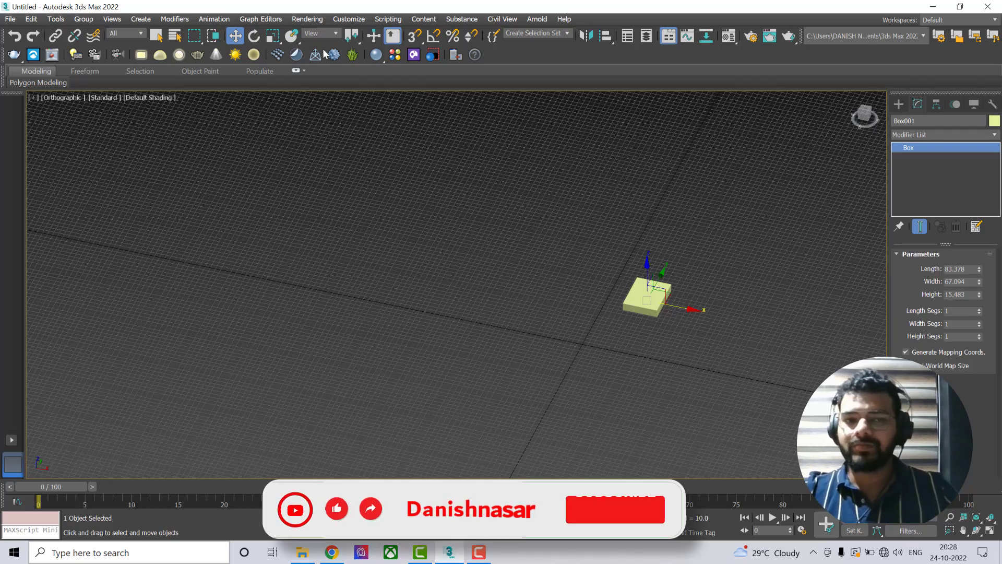
Scale the box uniformly to about 155 percent
alt+middle_drag(660, 323, 470, 342)
scroll(663, 312, up, 2)
scroll(522, 325, up, 2)
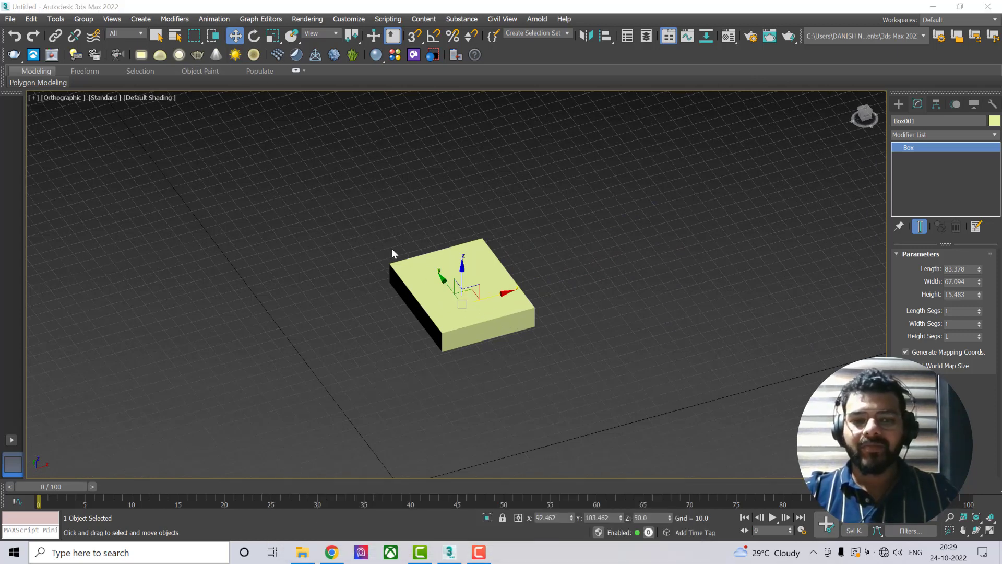
key(r)
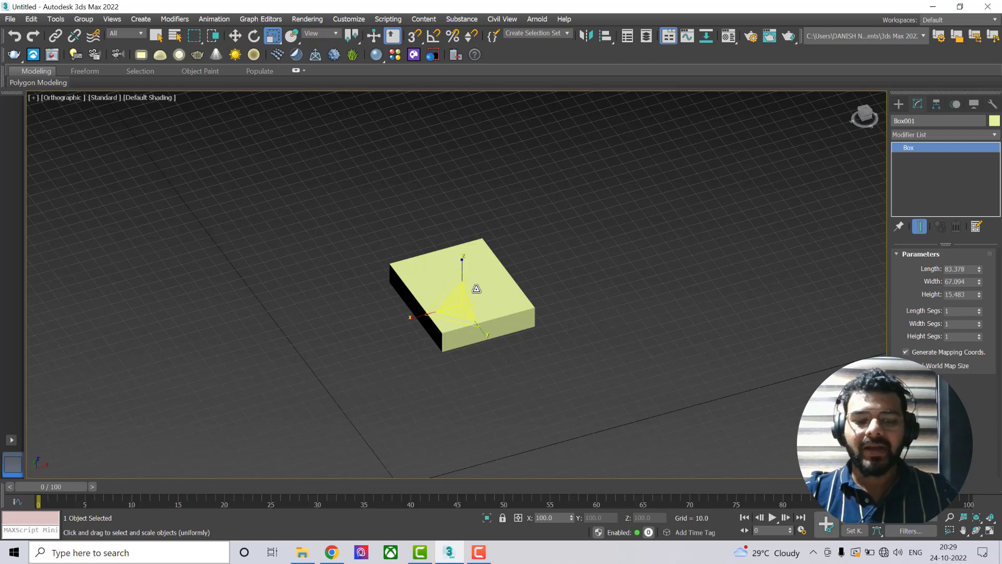
scroll(465, 279, down, 2)
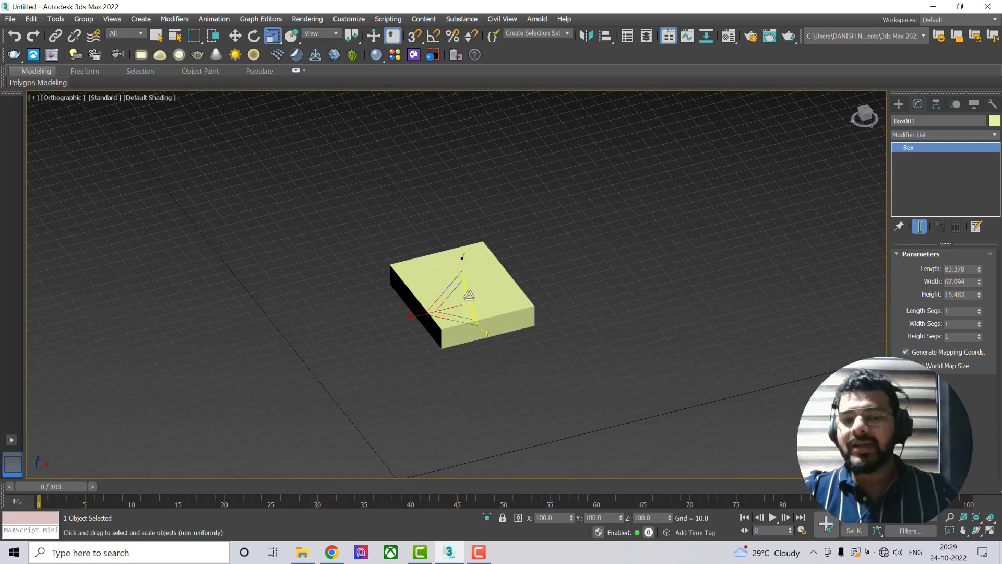
drag(456, 300, 495, 278)
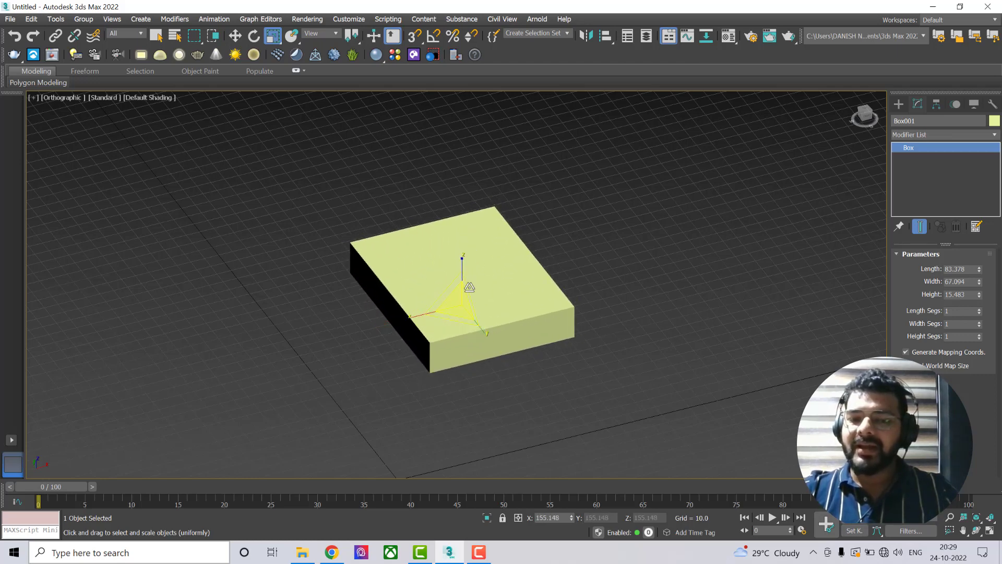
Scale the box along each axis separately to about 206 percent in X, 211 in Y and 264 in Z
mouse_move(487, 334)
mouse_down()
mouse_move(509, 349)
mouse_move(493, 331)
mouse_up()
drag(410, 318, 403, 323)
drag(462, 263, 467, 242)
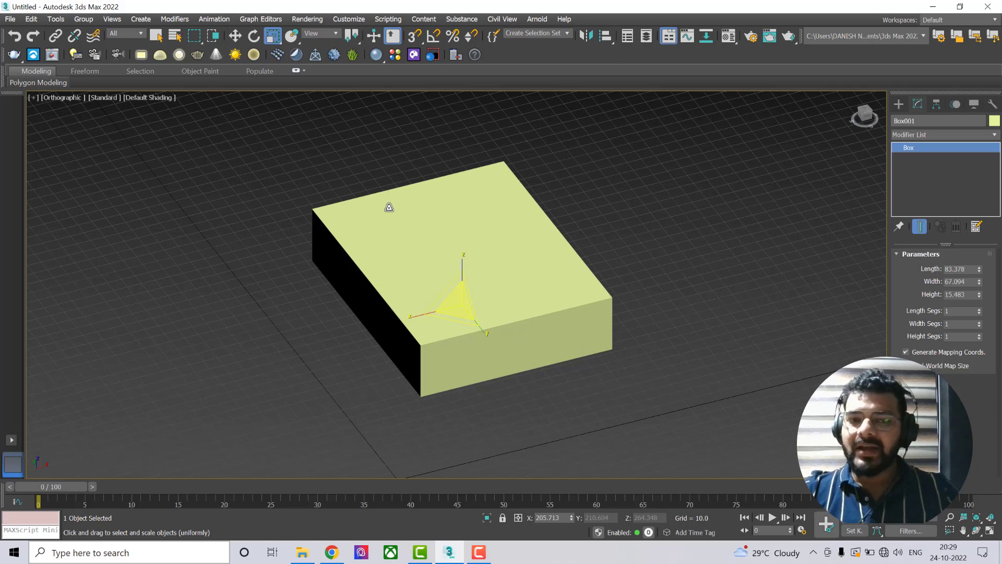
Squash-scale the box to about 198 percent in X, 203 in Y and 274 in Z
key(r)
key(r)
key(r)
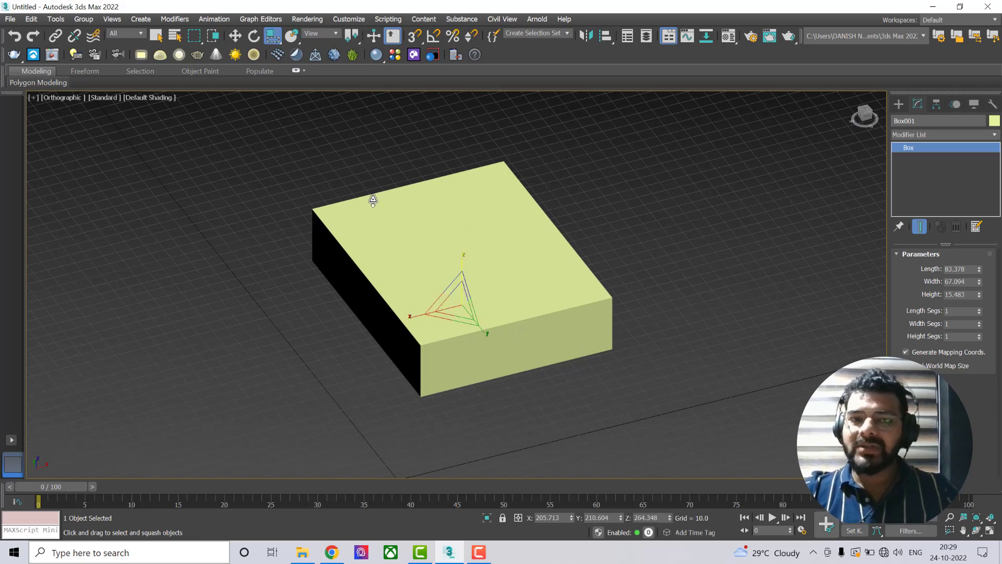
key(r)
click(274, 41)
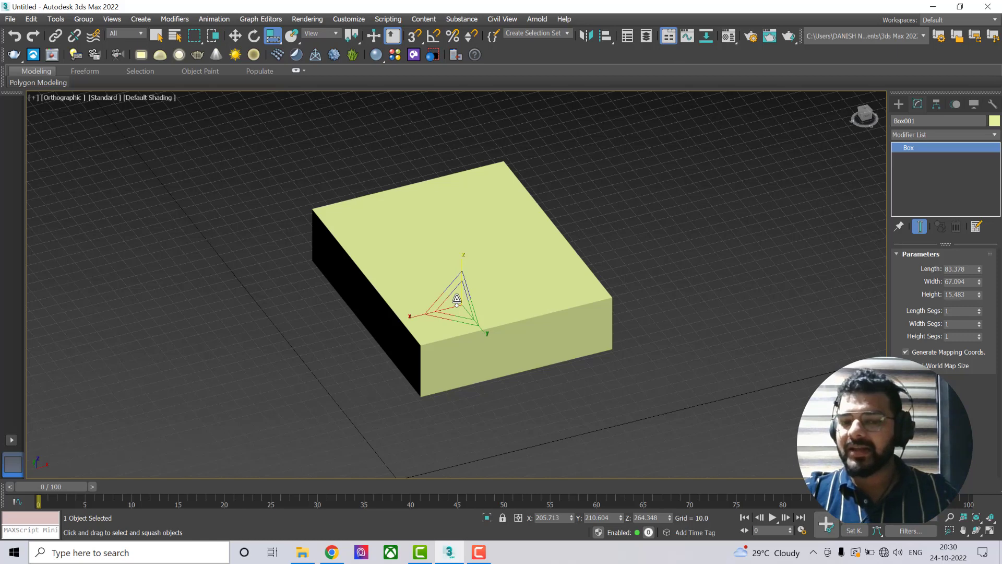
drag(457, 299, 461, 259)
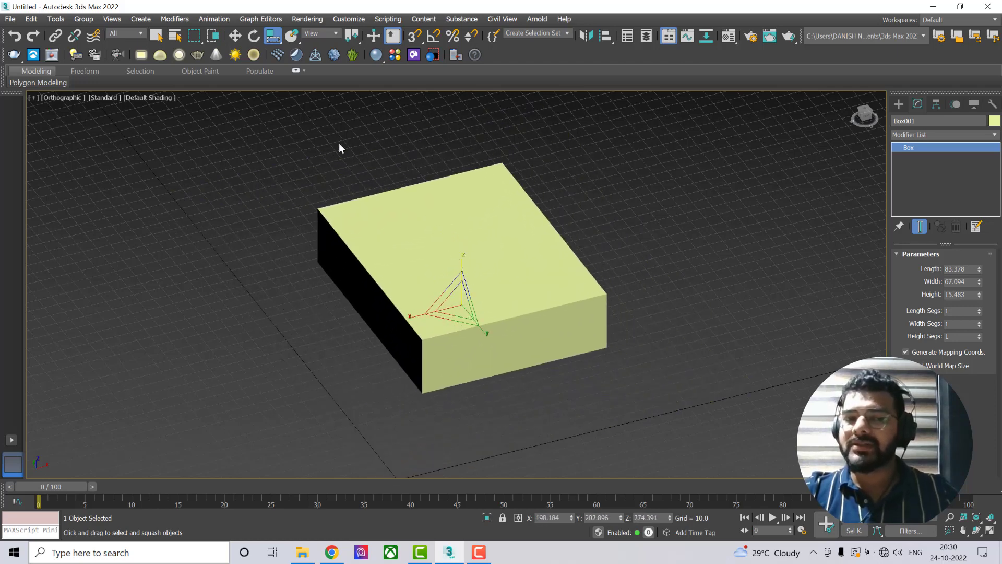
Set the Scale tool back to uniform scaling and deselect the box
drag(273, 41, 277, 55)
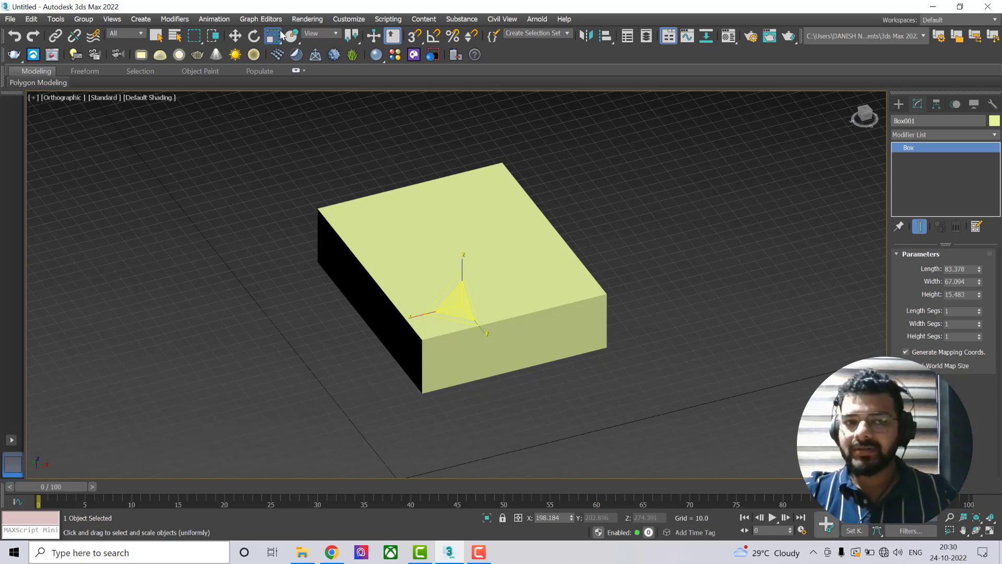
drag(280, 30, 272, 55)
click(373, 114)
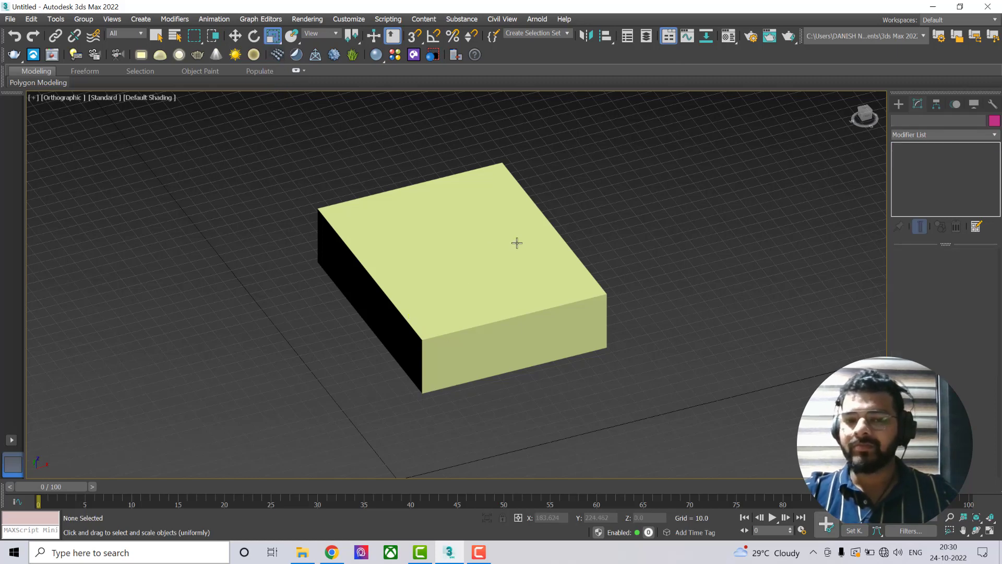
Delete the enlarged box from the scene
click(420, 280)
drag(421, 280, 409, 282)
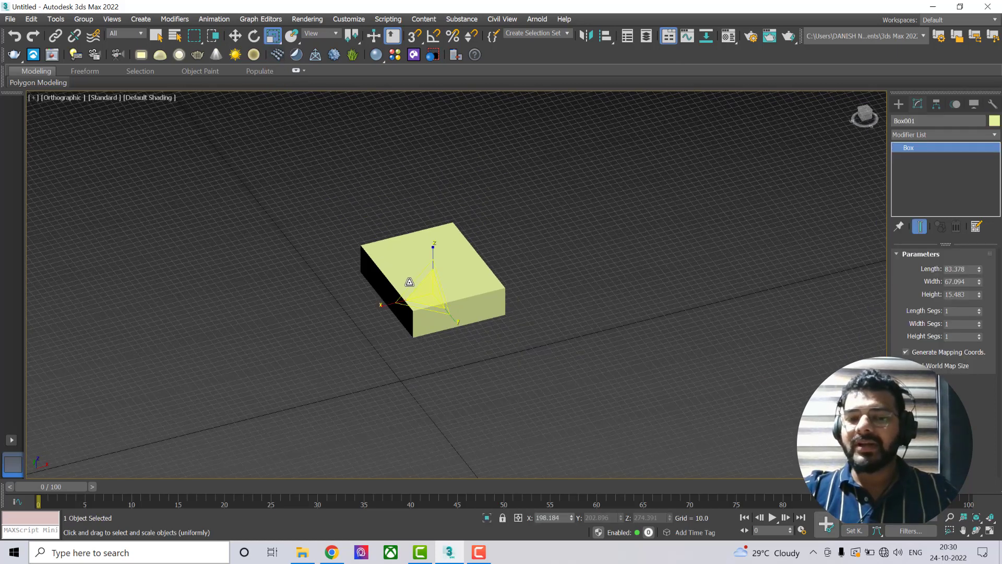
click(538, 235)
click(465, 259)
key(Delete)
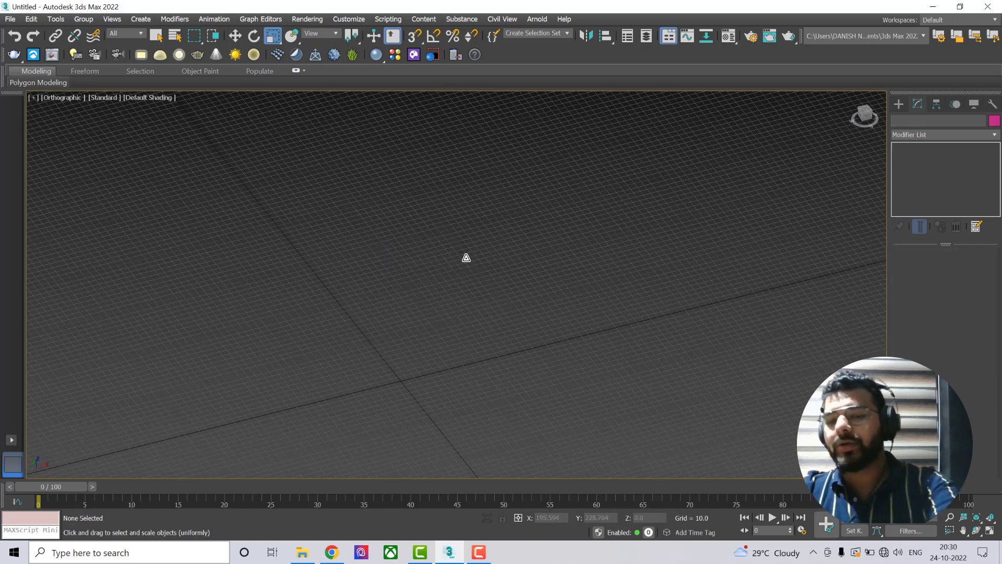
Create a tall box about 123.2 long, 124.2 wide and 186.5 high, activate uniform Scale and show its editable parameters
click(897, 105)
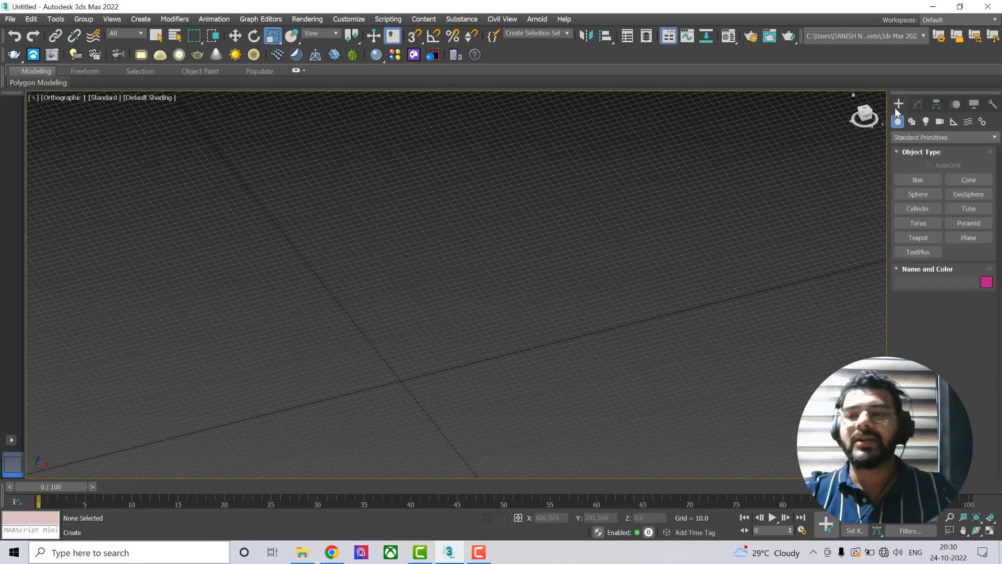
click(918, 181)
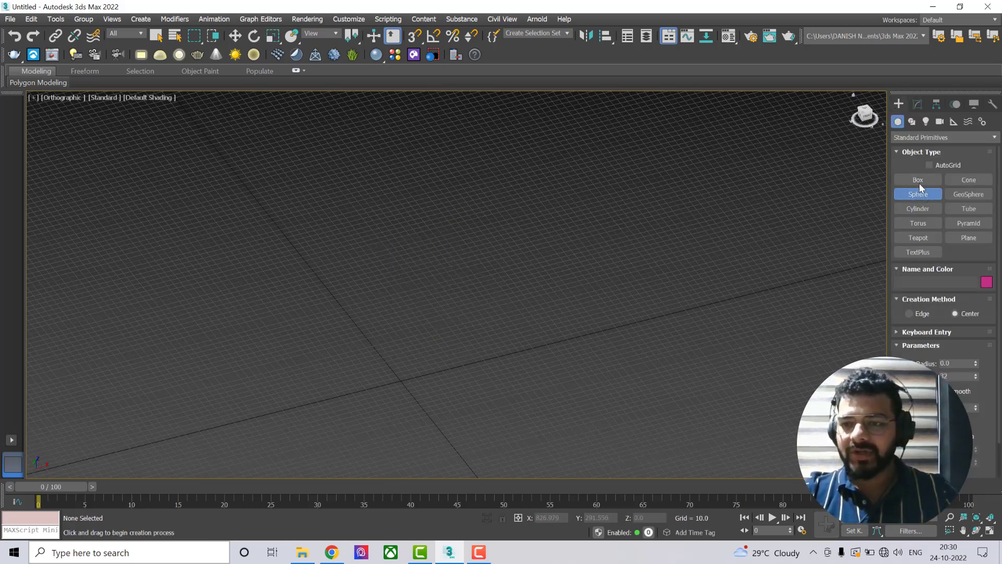
drag(439, 293, 389, 358)
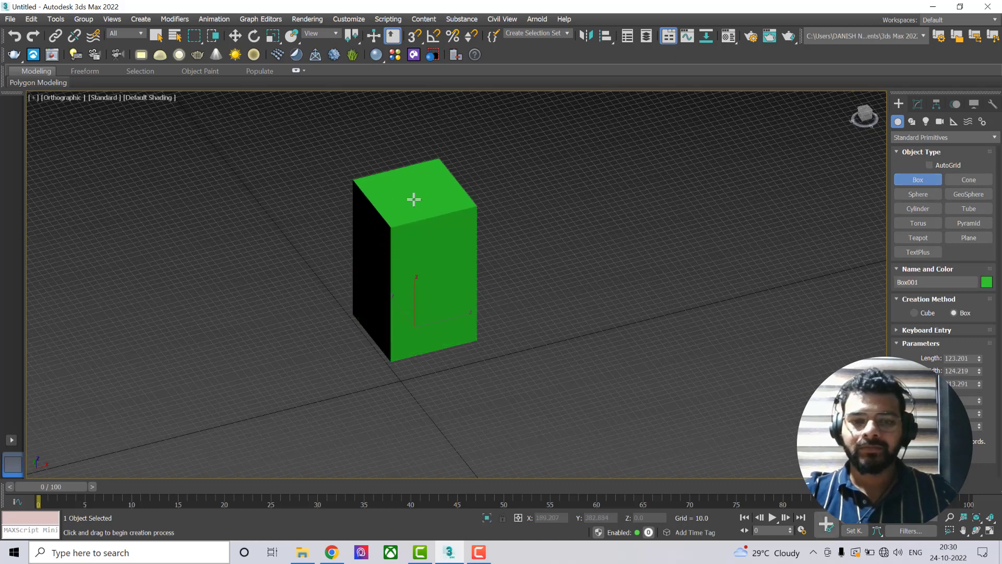
click(403, 218)
key(r)
click(917, 104)
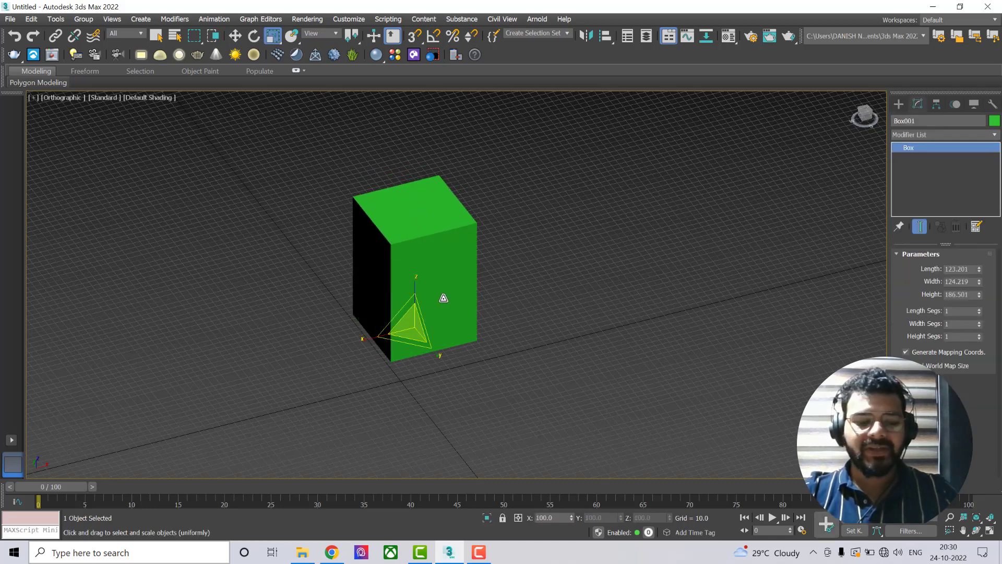
Activate Rotate and turn the green box about its Z, X and Y axes and in the screen plane
click(255, 37)
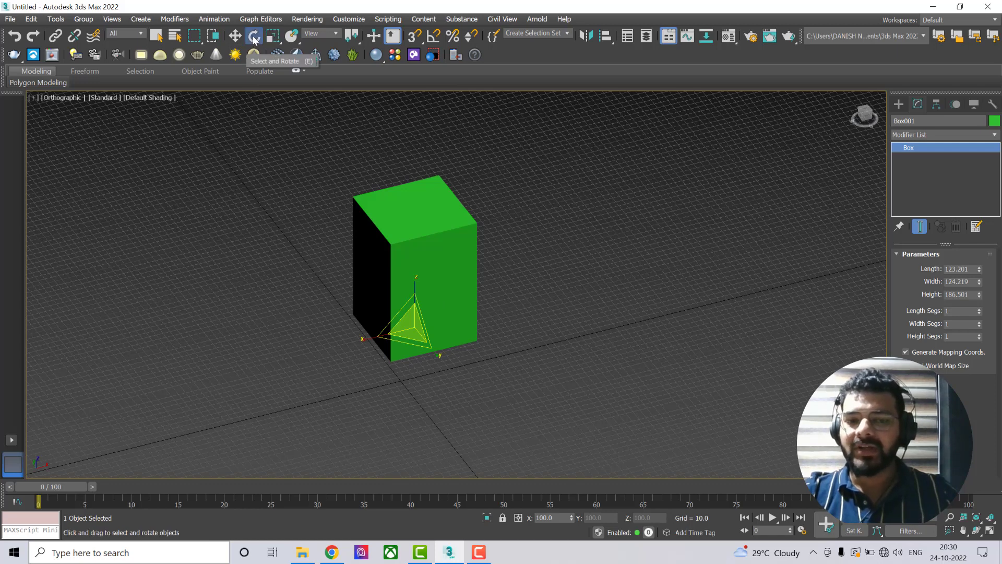
scroll(431, 369, up, 5)
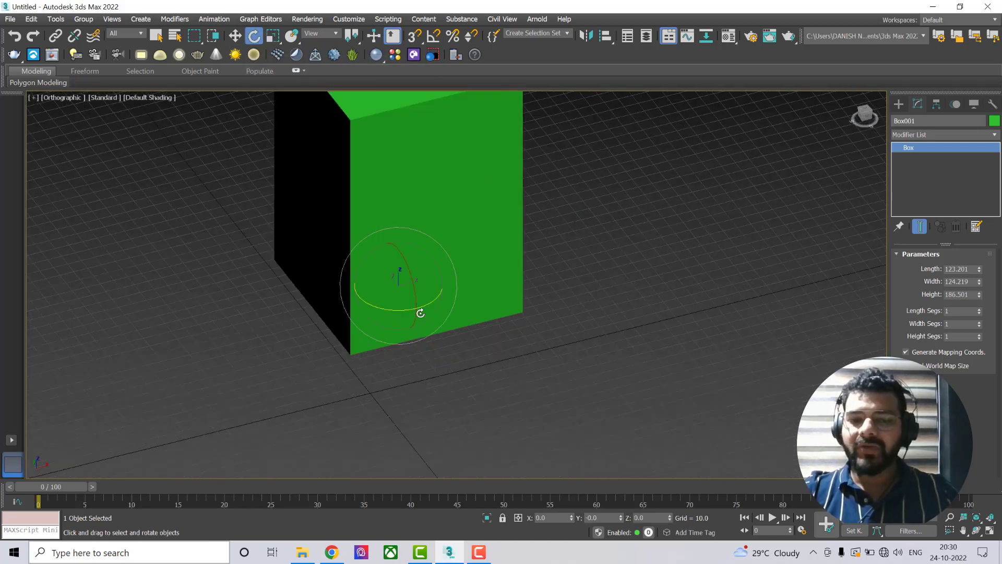
middle_drag(475, 354, 485, 393)
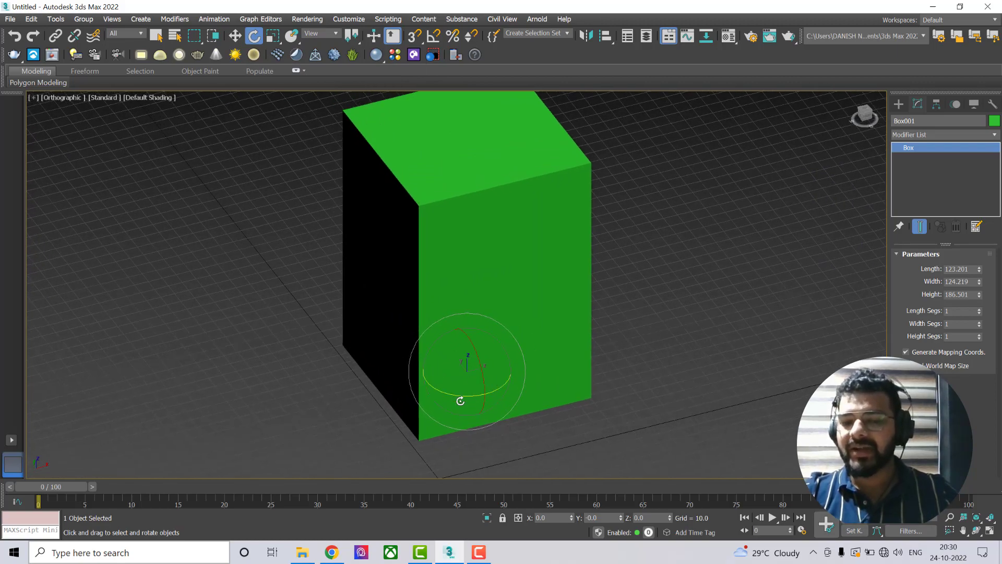
drag(460, 394, 601, 364)
drag(476, 365, 479, 300)
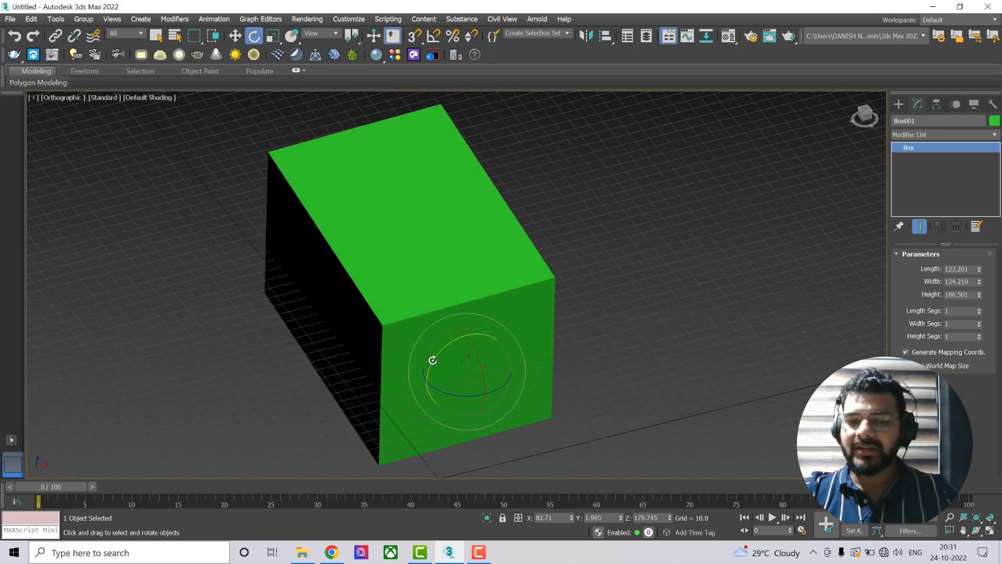
drag(433, 360, 492, 322)
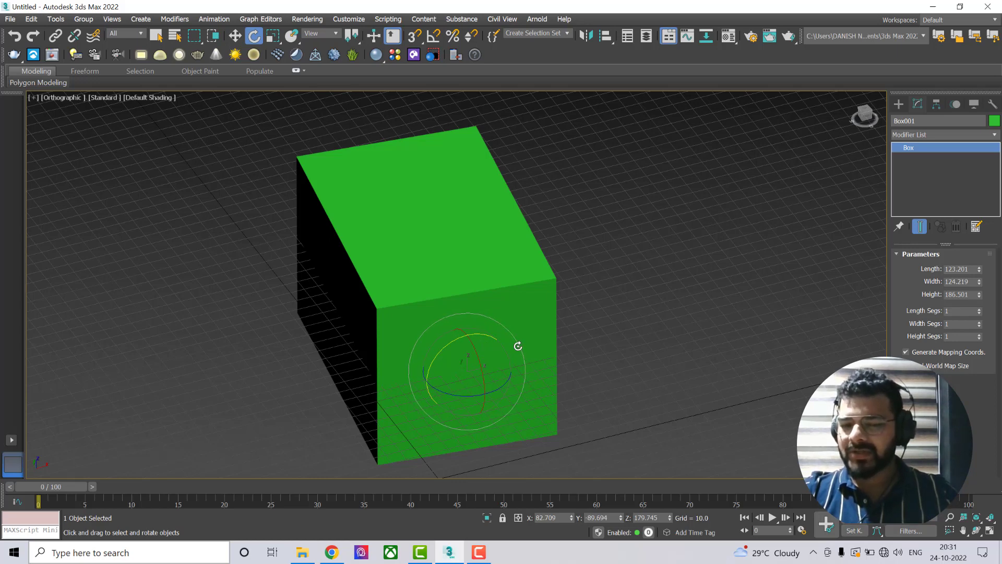
drag(518, 346, 510, 324)
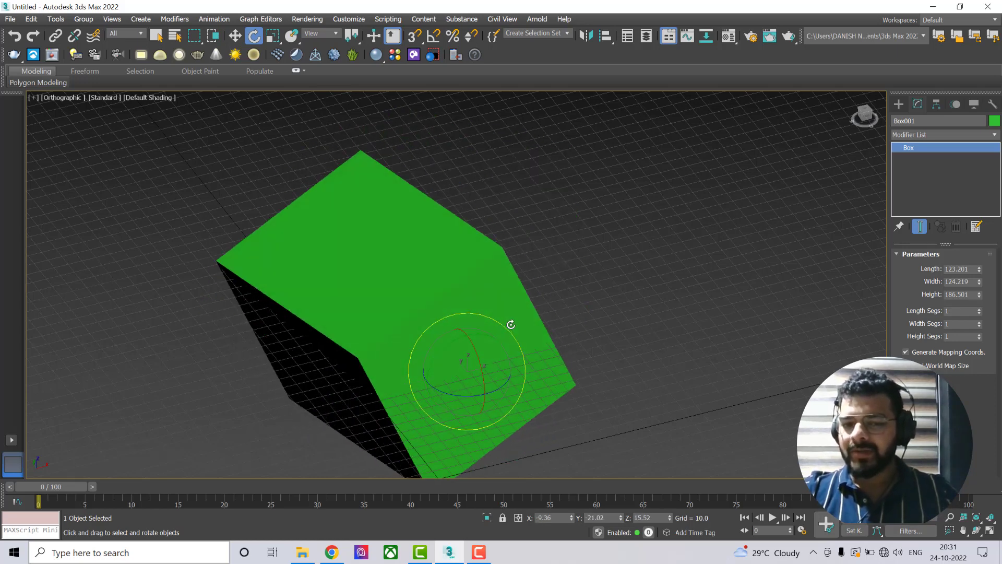
Rotate the green box further from another viewing angle, in the screen plane, about its X axis and freely
click(870, 119)
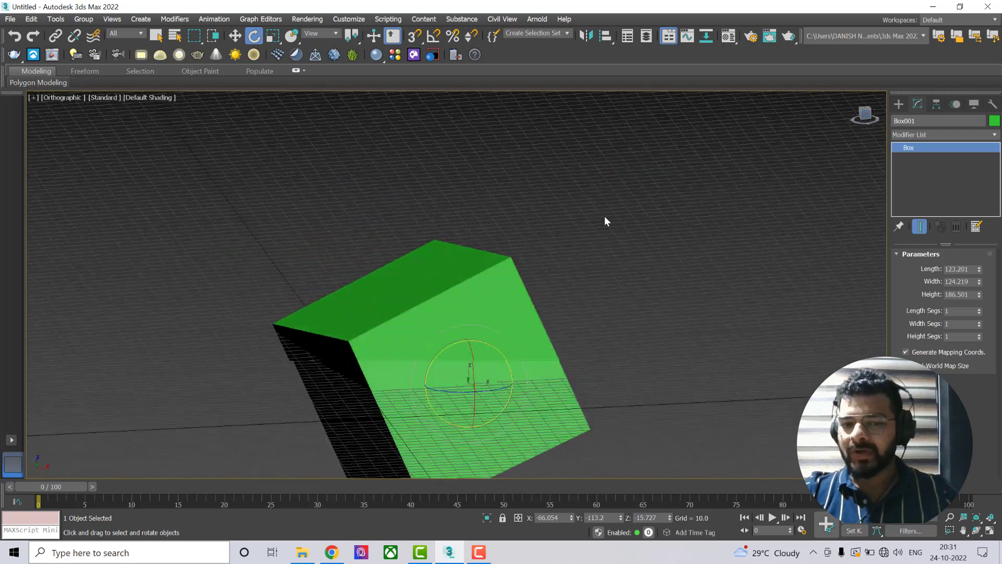
drag(518, 353, 523, 360)
scroll(536, 266, down, 4)
alt+middle_drag(535, 266, 557, 330)
scroll(554, 367, up, 3)
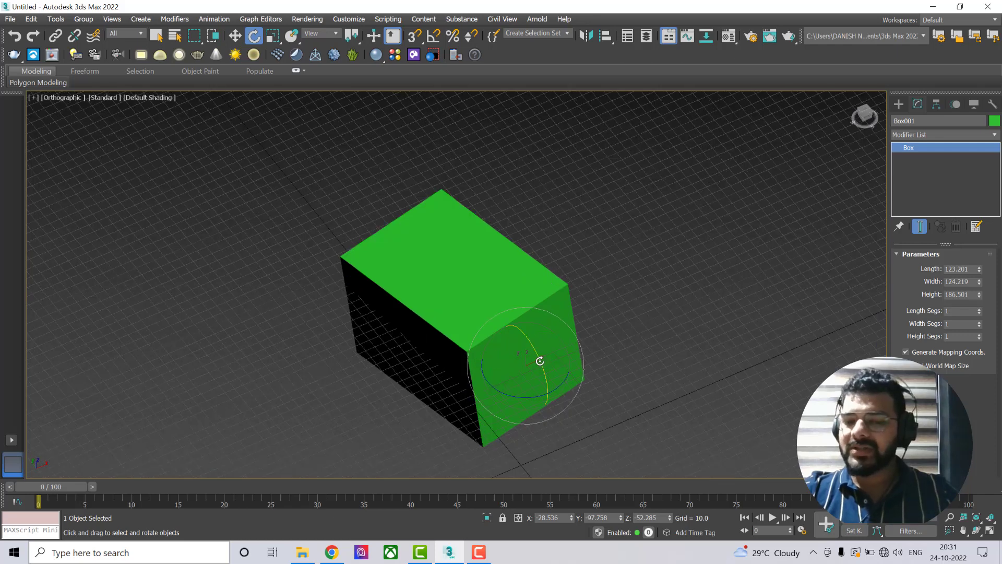
drag(538, 357, 529, 340)
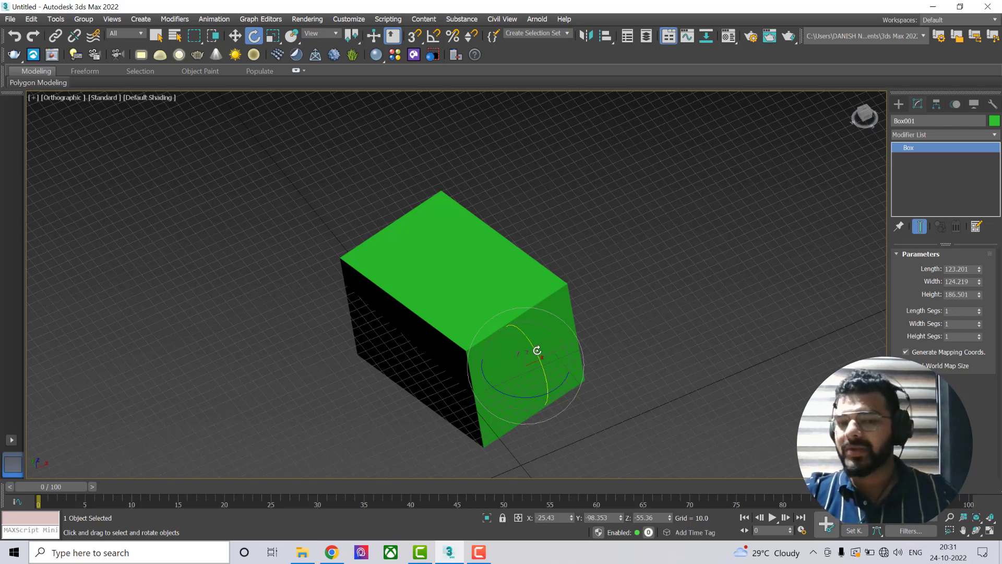
drag(512, 347, 539, 350)
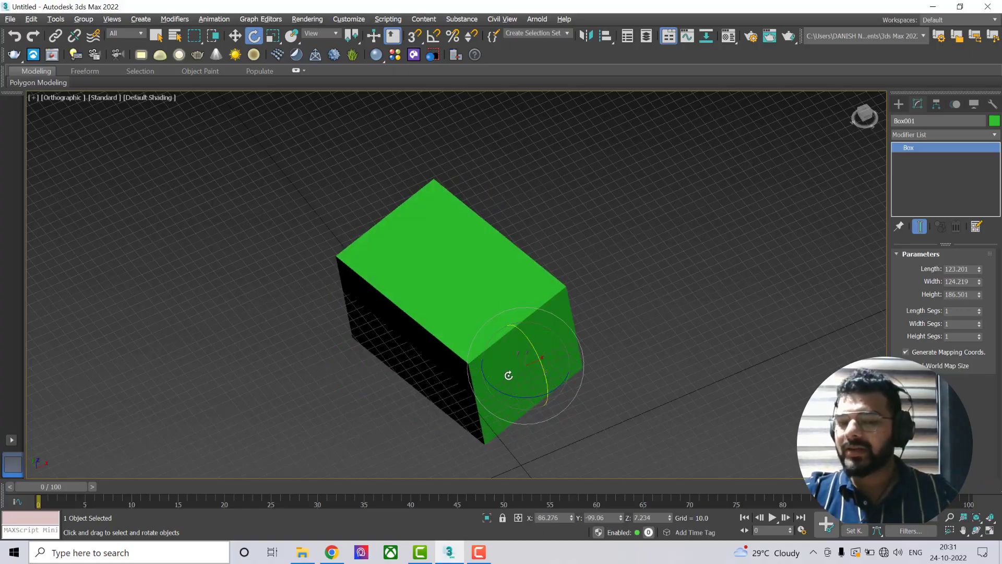
Delete the rotated green box from the scene
alt+middle_drag(508, 374, 505, 321)
scroll(515, 352, down, 3)
click(545, 281)
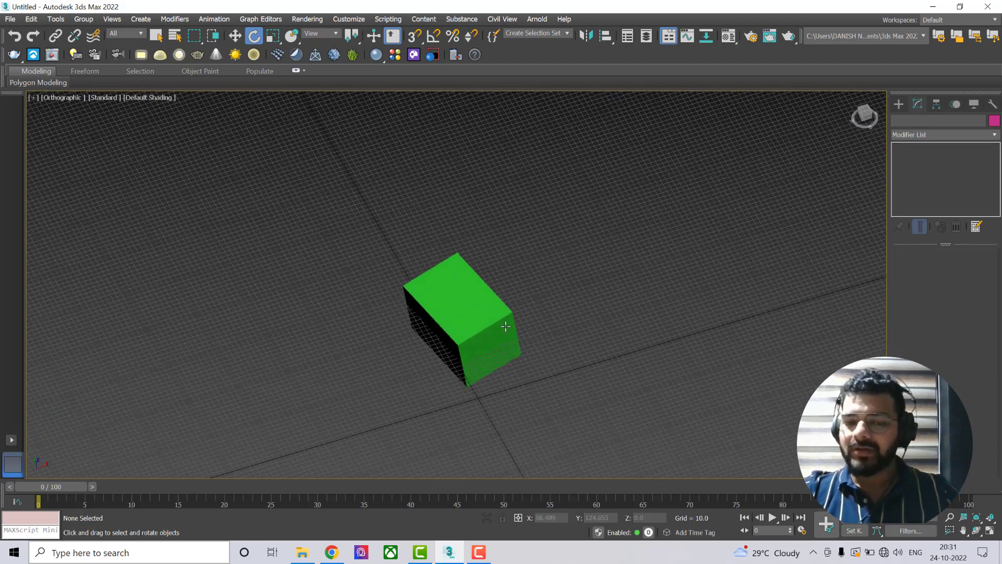
click(505, 321)
key(Delete)
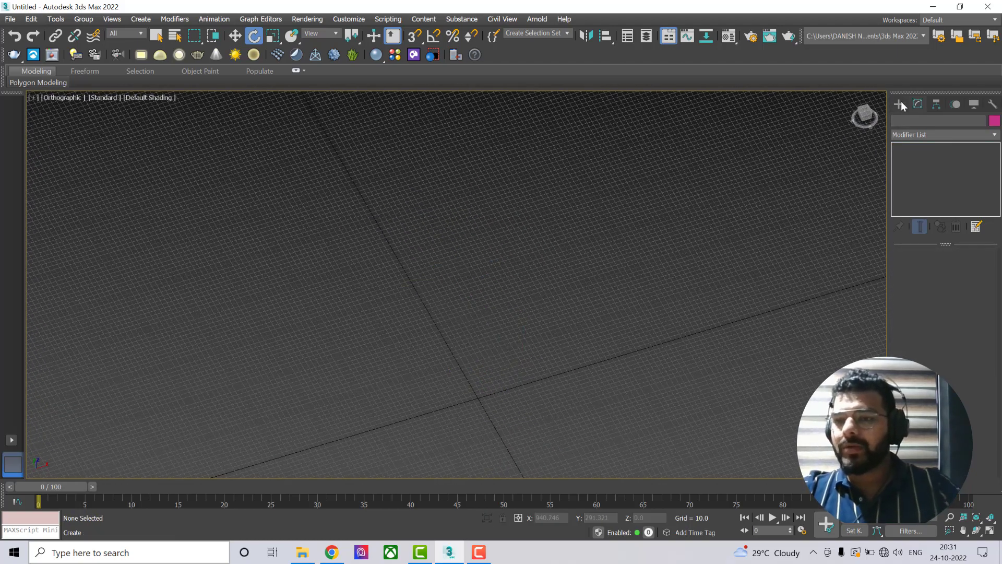
Create a box about 151.5 long, 163.7 wide and 206.2 high, show its editable parameters and activate Rotate
click(898, 104)
click(918, 180)
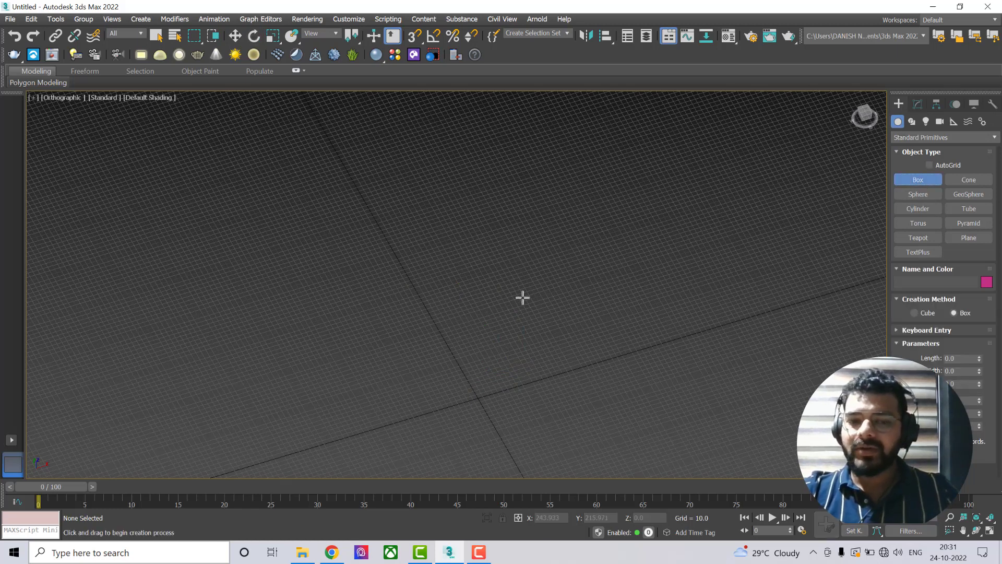
drag(521, 295, 443, 394)
click(437, 308)
click(421, 284)
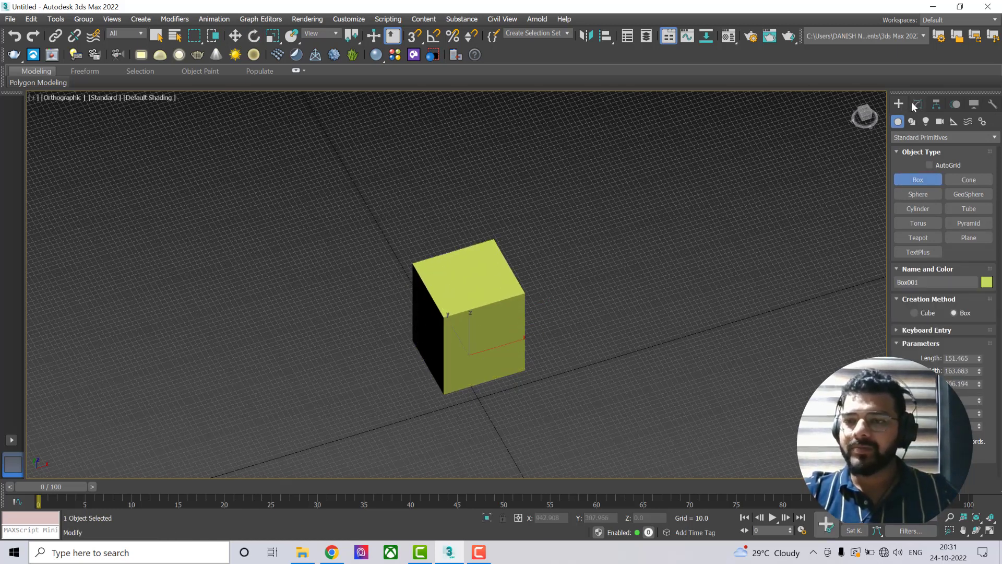
click(917, 104)
key(e)
alt+middle_drag(491, 377, 496, 362)
scroll(483, 369, up, 2)
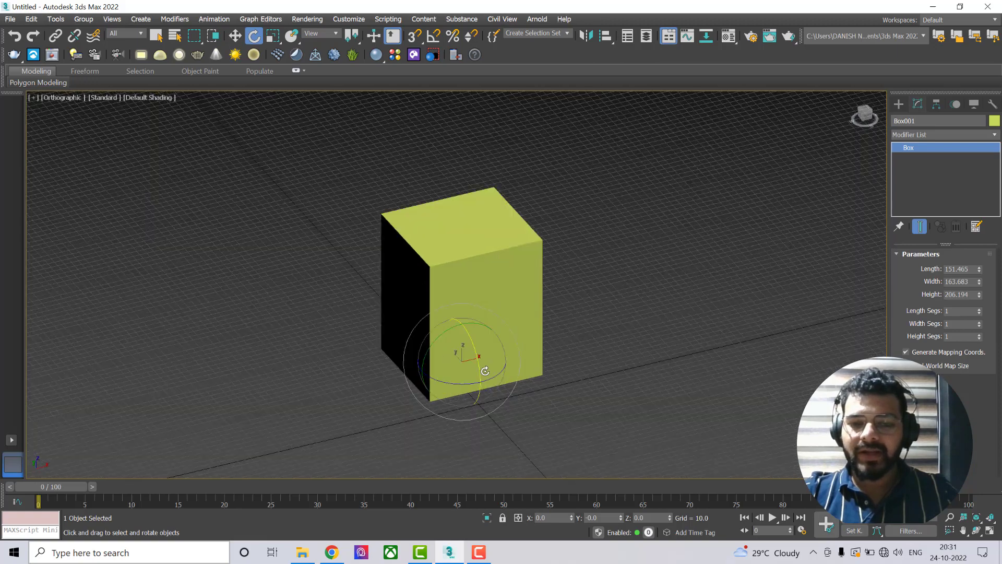
Try rotating the box freely about its Z axis and undo the rotation
drag(454, 382, 497, 375)
key(ctrl+z)
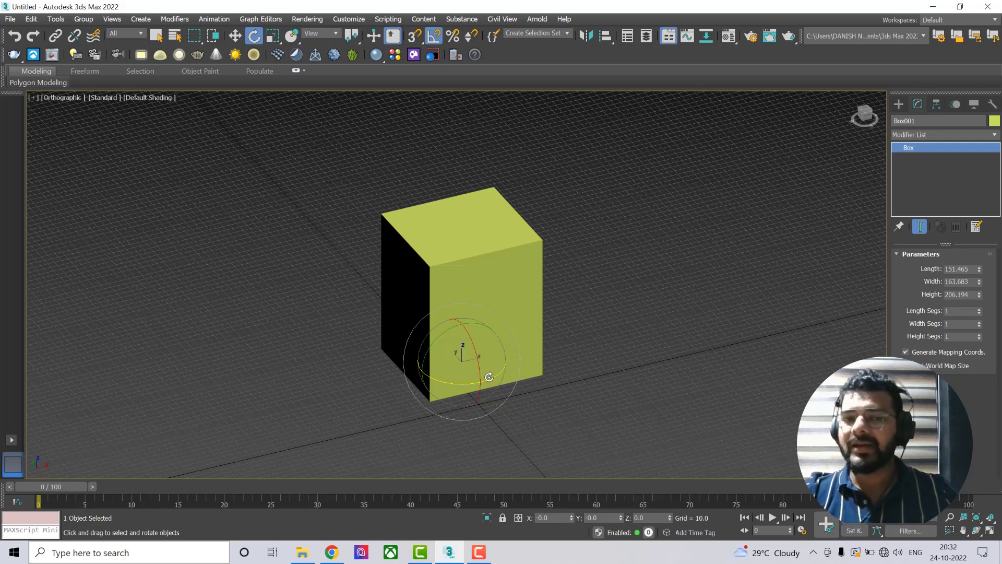
Set the Angle Snap increment to 90 degrees in the grid and snap settings
right_click(434, 36)
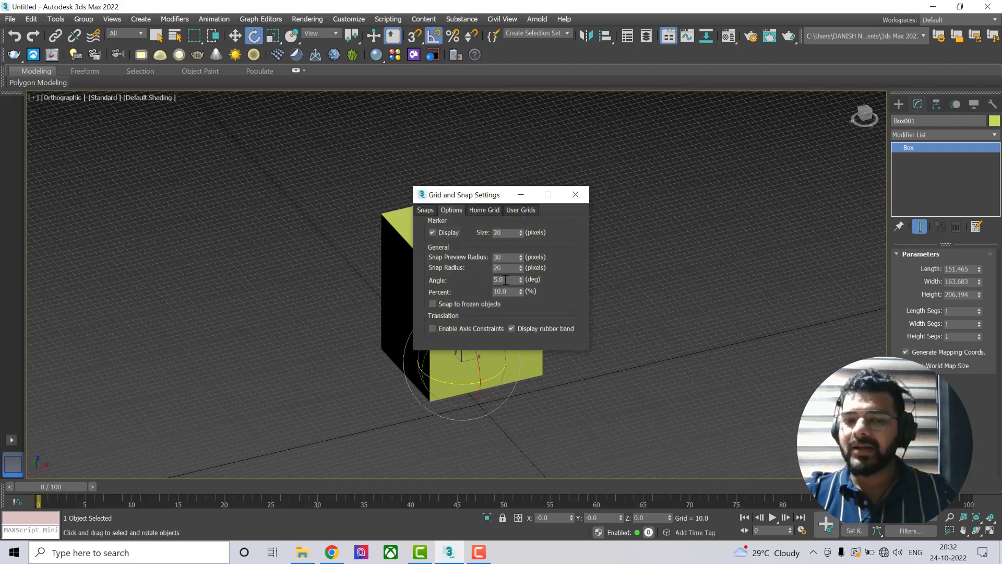
click(509, 278)
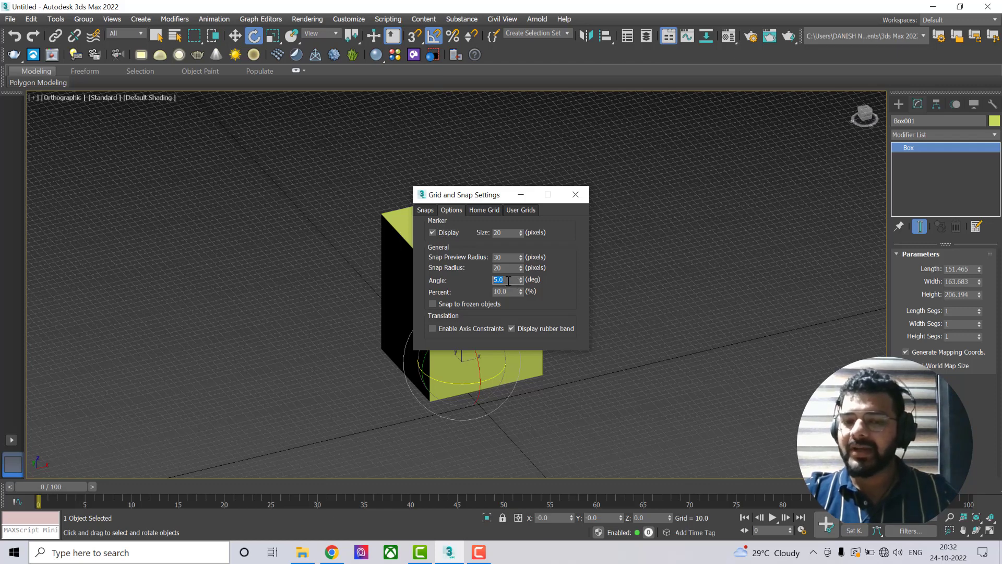
text(90)
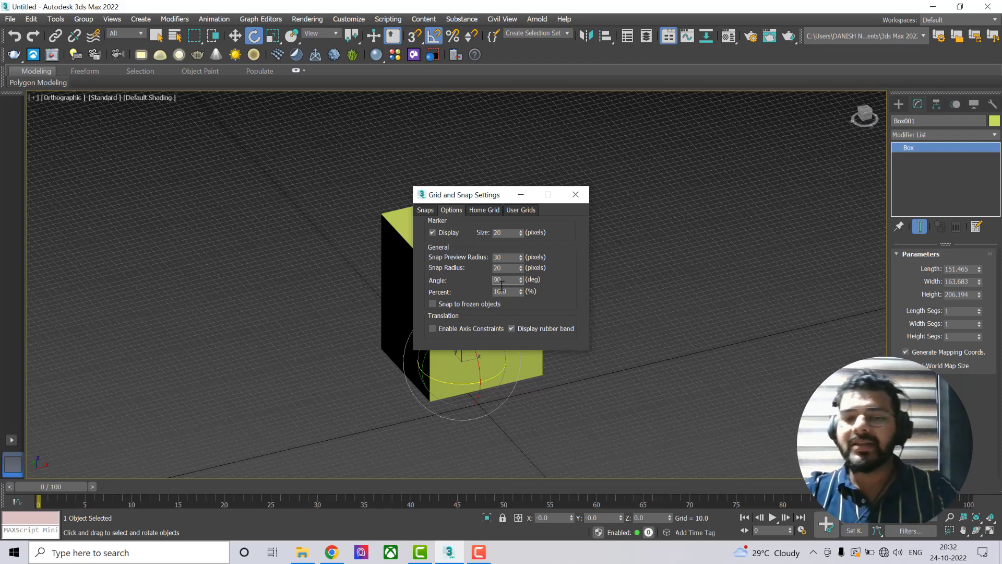
click(574, 195)
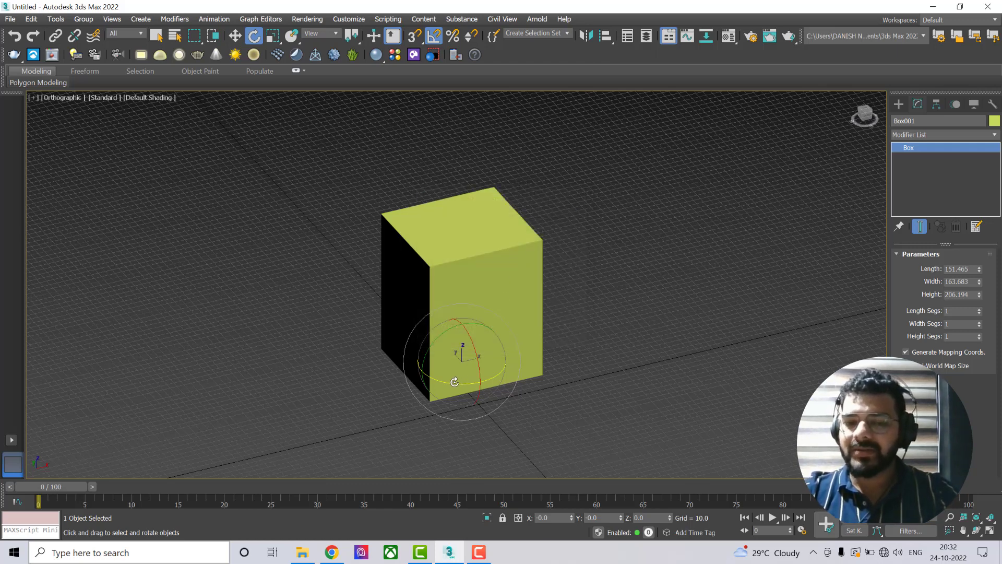
Widen the box to about 307.7 and rotate it about its Z axis in snapped 90-degree increments
drag(455, 382, 463, 380)
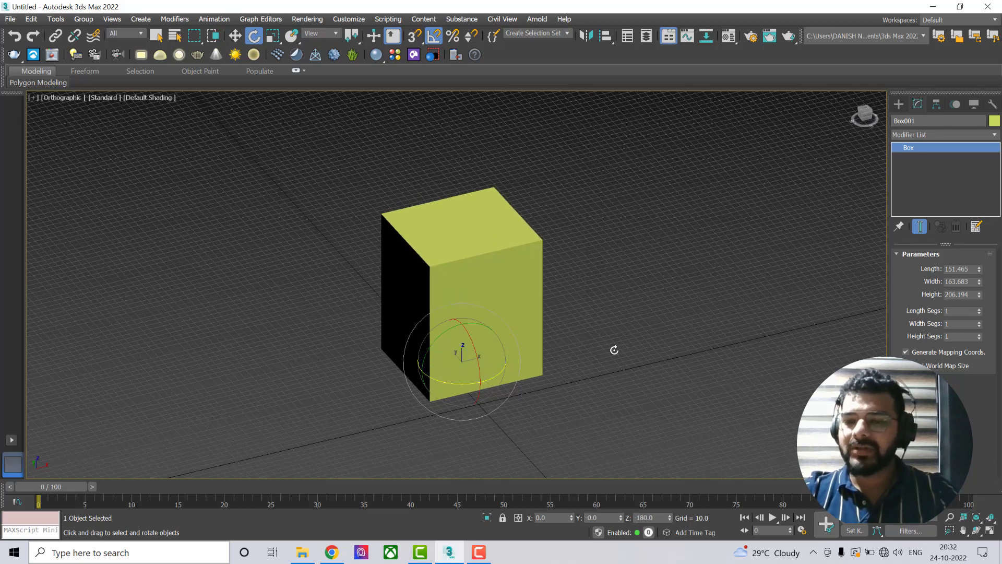
drag(979, 283, 996, 246)
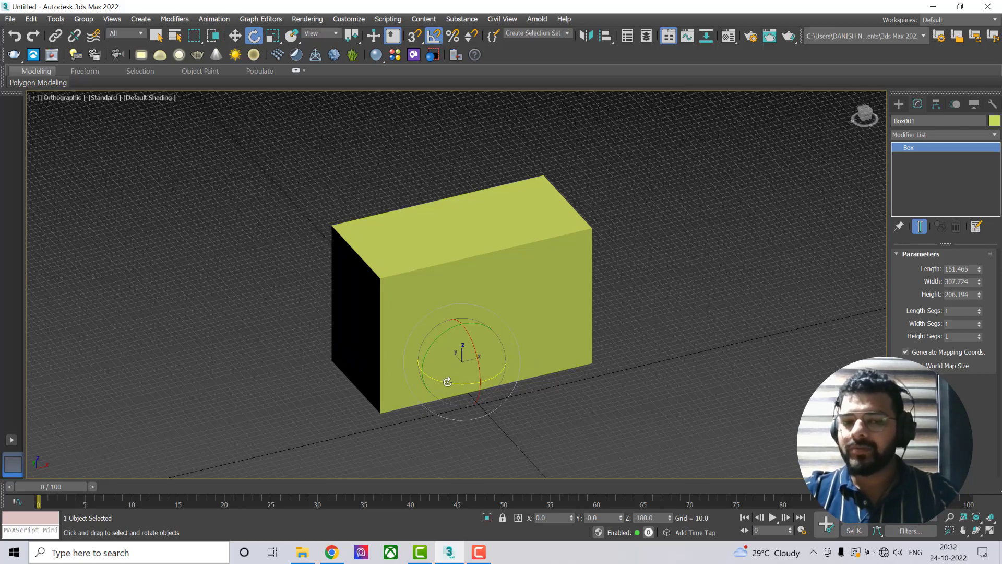
mouse_move(447, 382)
mouse_down()
mouse_move(470, 380)
mouse_move(454, 383)
mouse_up()
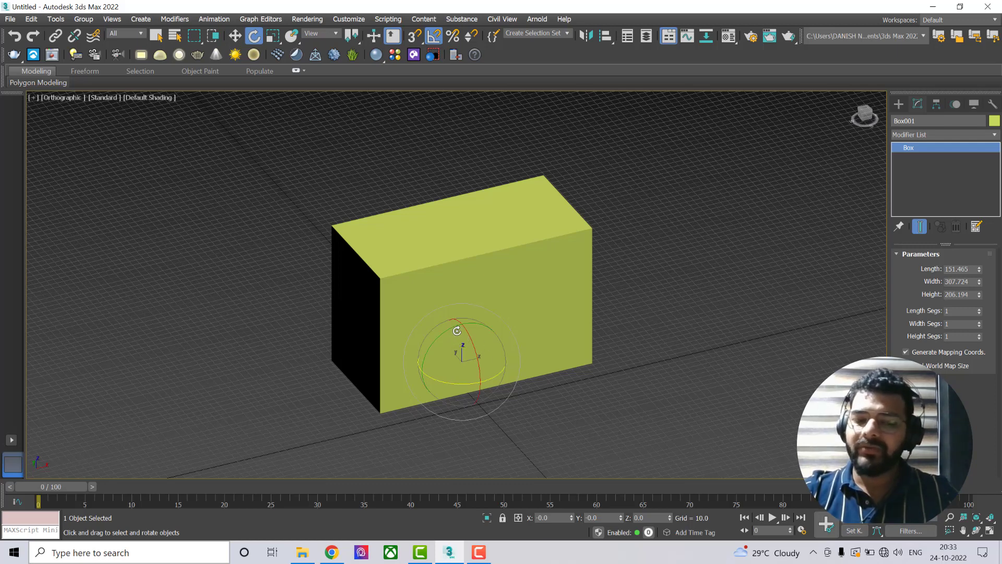
Turn off Angle Snap, rotate the box about 23 degrees around its Z axis and deselect it
key(a)
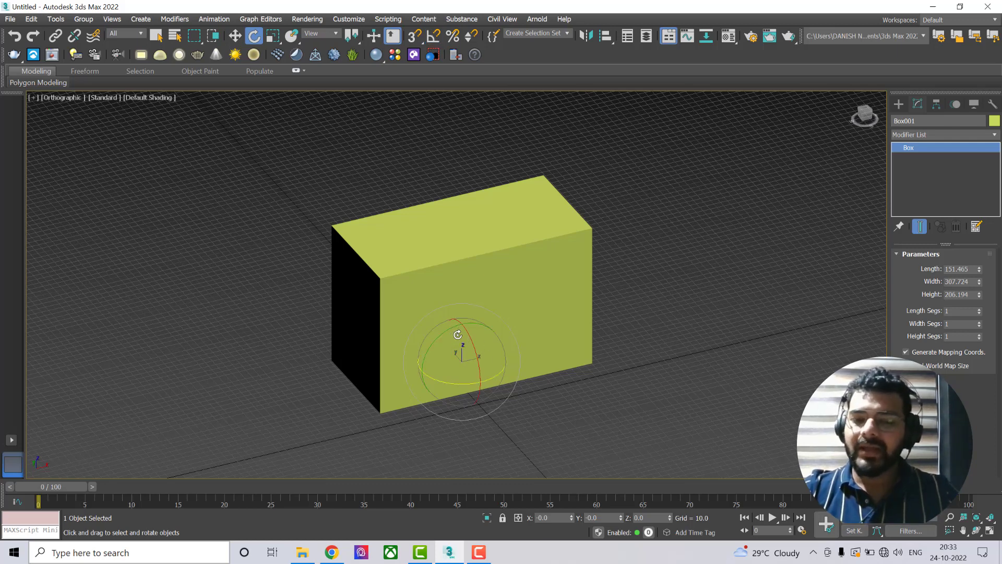
drag(452, 384, 454, 409)
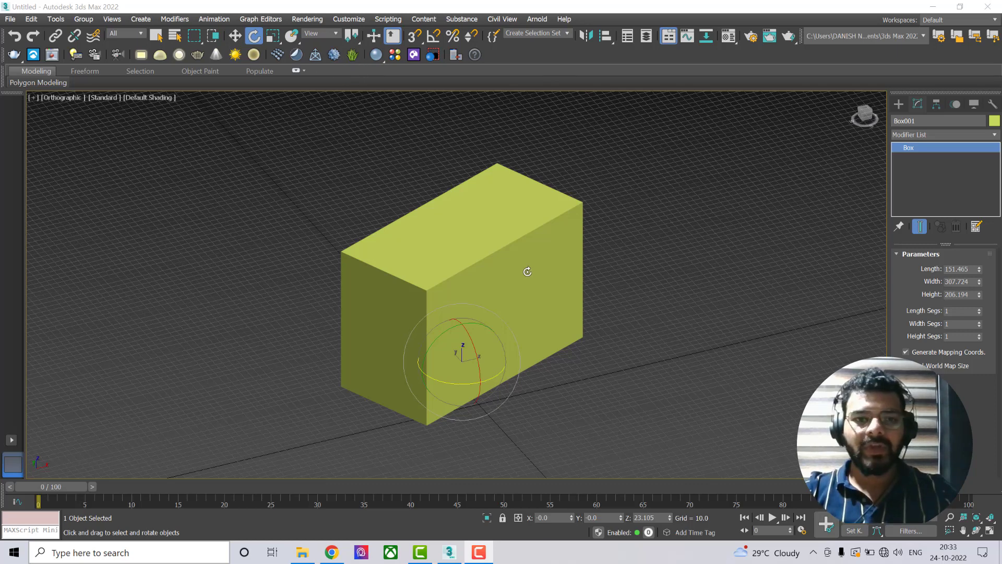
click(613, 214)
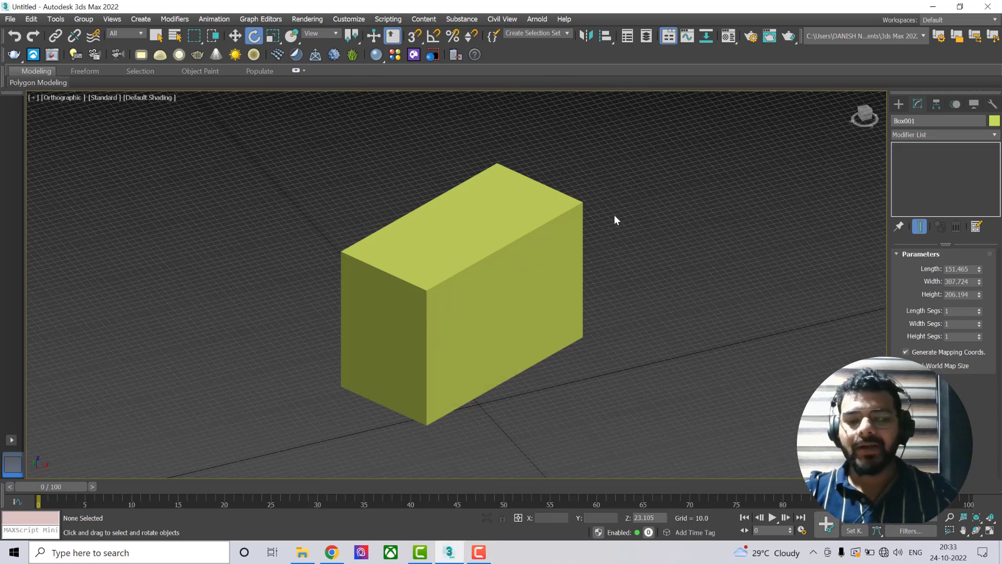
Activate Move and delete the widened box from the scene
key(w)
scroll(597, 223, down, 4)
drag(623, 198, 515, 320)
key(Delete)
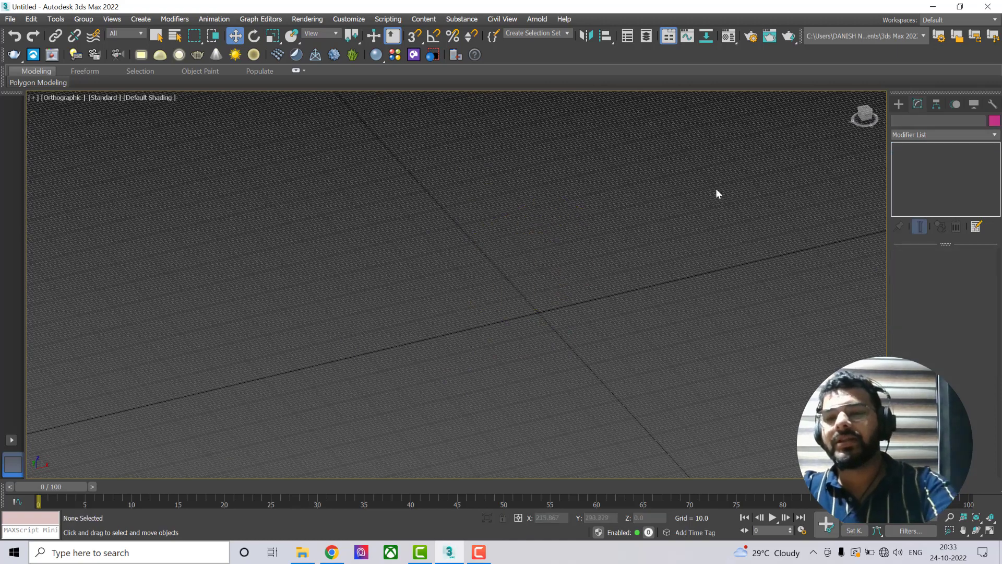
Create a large flat box about 839.4 long and 743.2 wide with a small height
click(898, 104)
click(918, 180)
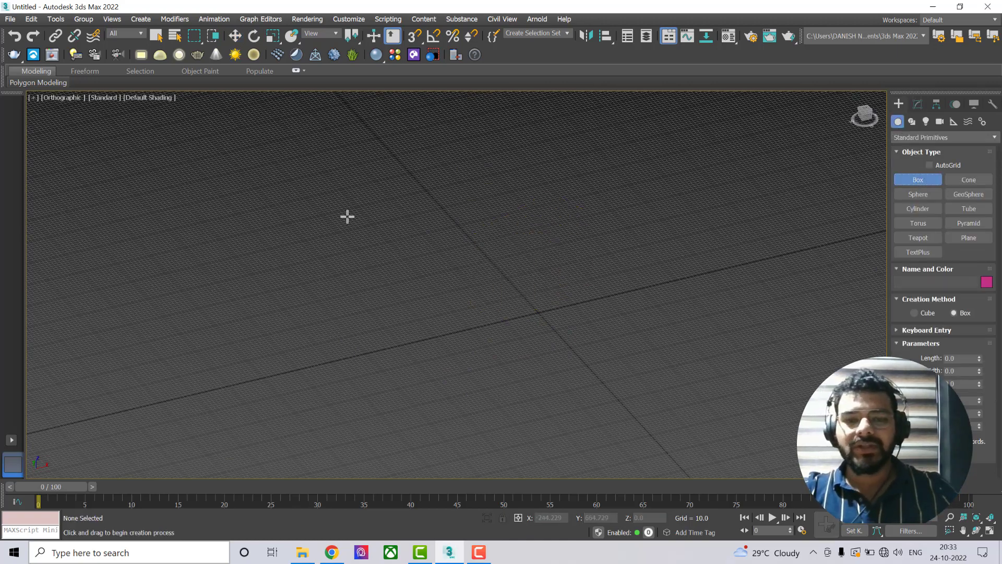
drag(346, 217, 747, 287)
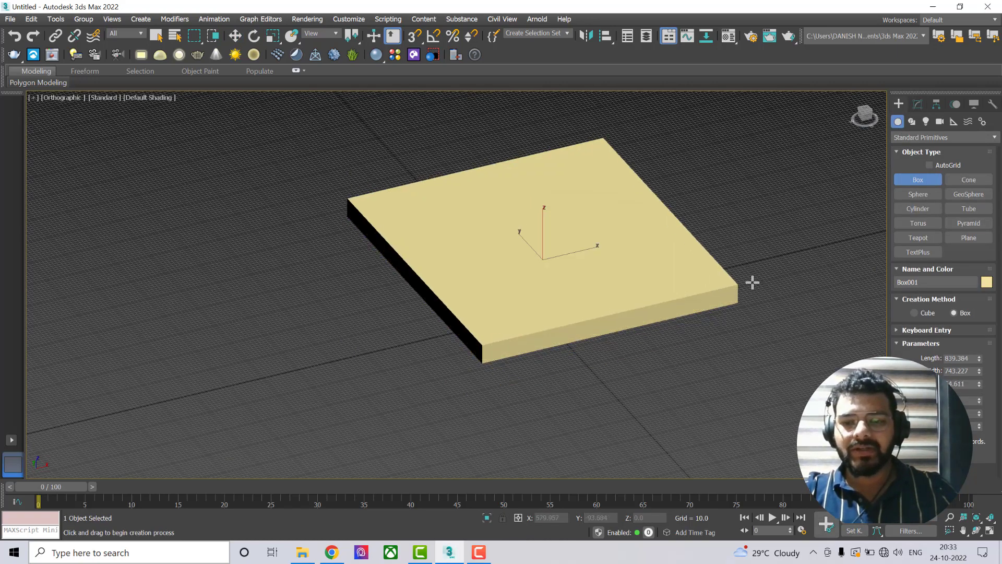
click(751, 282)
scroll(469, 273, down, 3)
alt+middle_drag(469, 273, 527, 303)
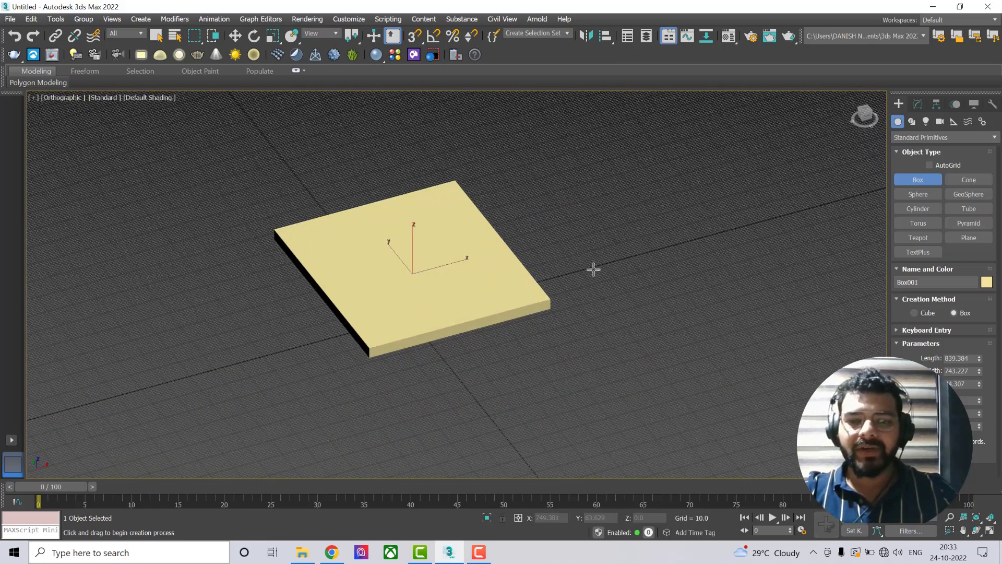
Create a thin upright box about 71.5 long, 58.3 wide and 620.8 high beside the slab, show its parameters and activate Move
mouse_move(590, 264)
mouse_down()
mouse_move(622, 268)
mouse_move(607, 264)
mouse_up()
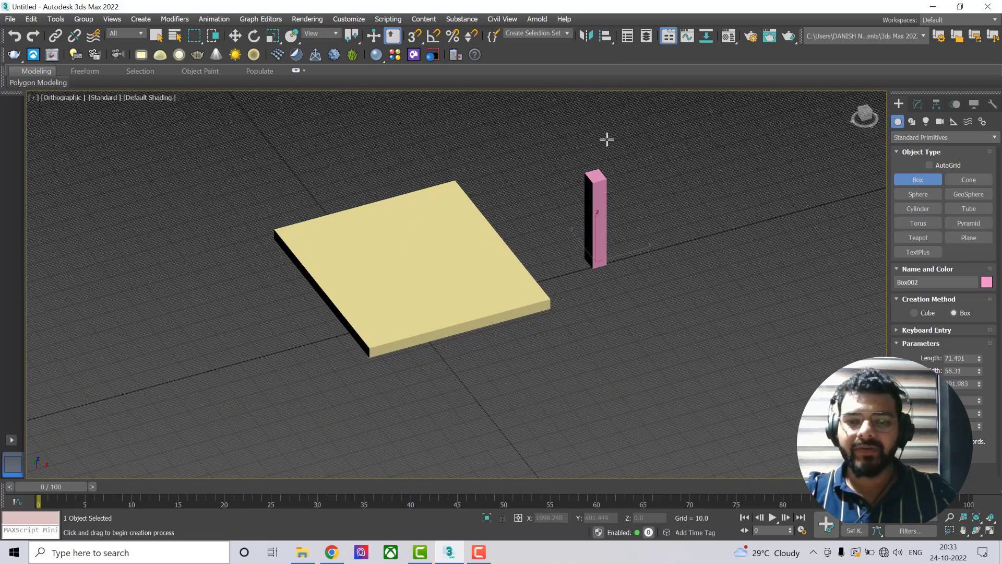
click(917, 104)
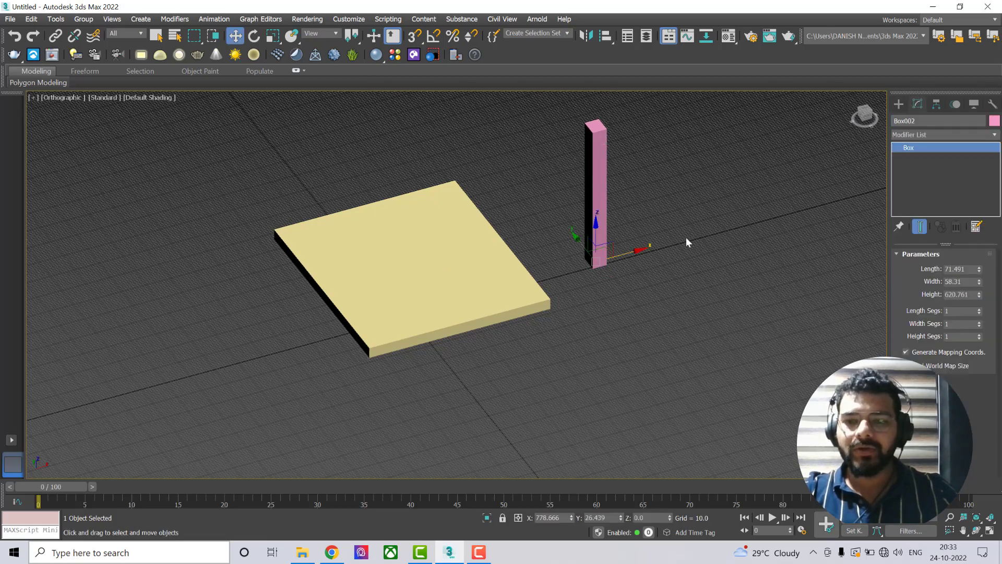
scroll(618, 272, up, 2)
middle_drag(602, 270, 596, 320)
scroll(626, 297, up, 3)
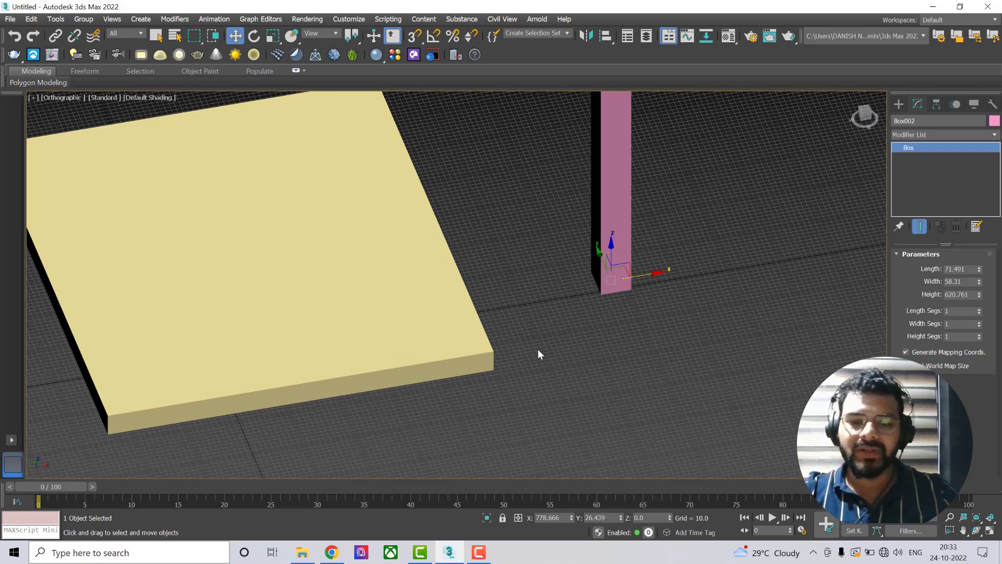
scroll(612, 302, down, 4)
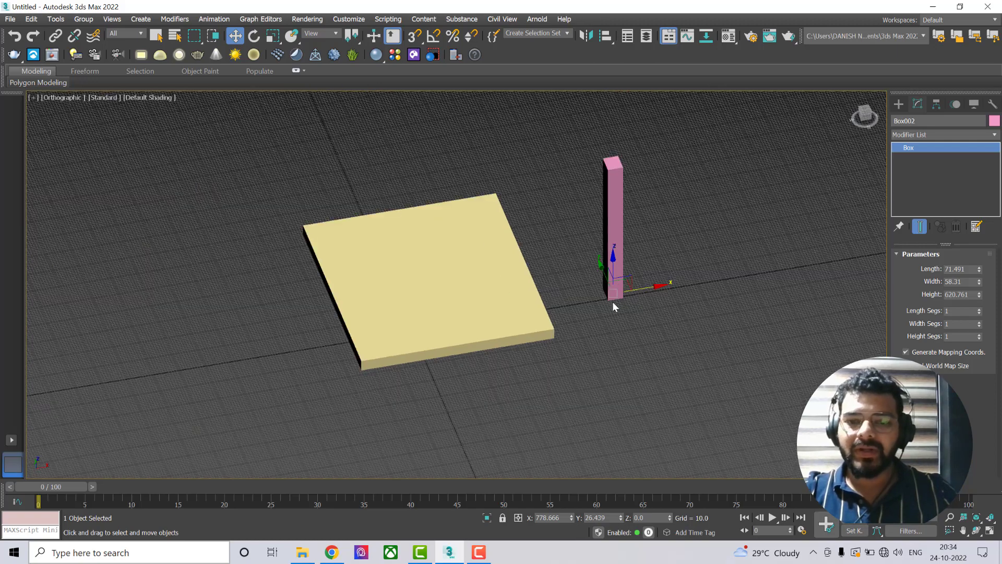
scroll(534, 306, up, 2)
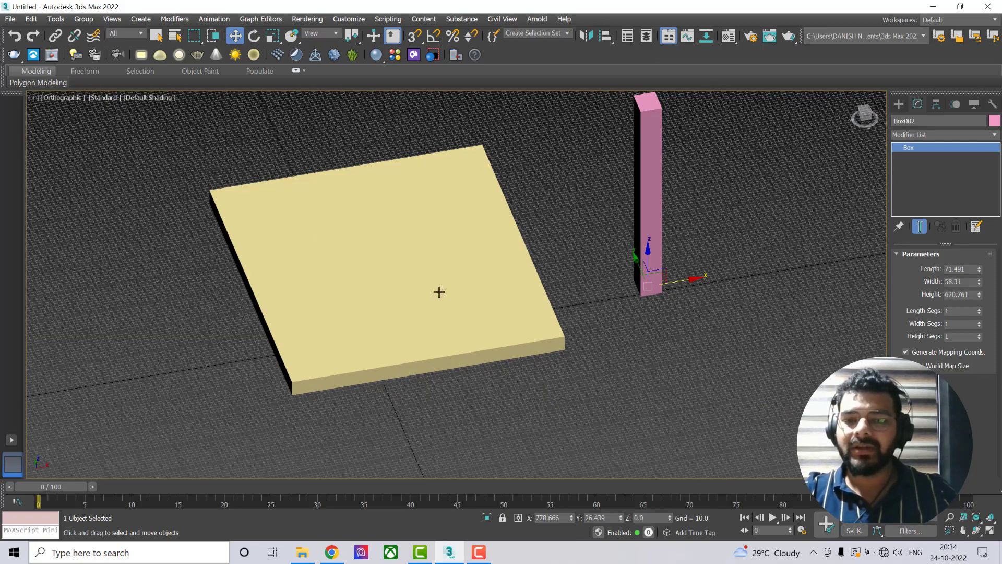
Select the thin upright box, turn on 3D snapping and limit the snaps to perpendicular, vertex, endpoint and midpoint
click(597, 247)
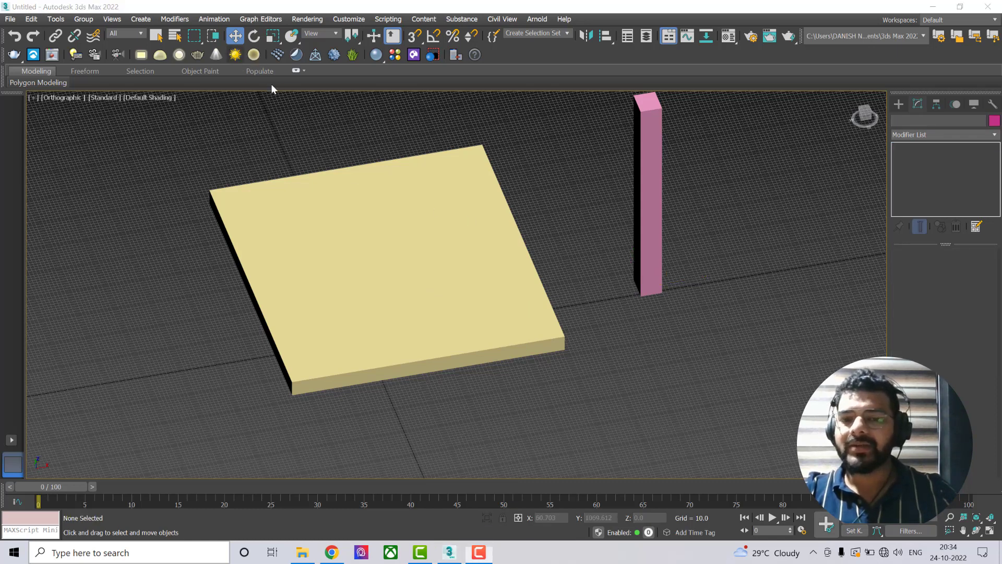
click(646, 255)
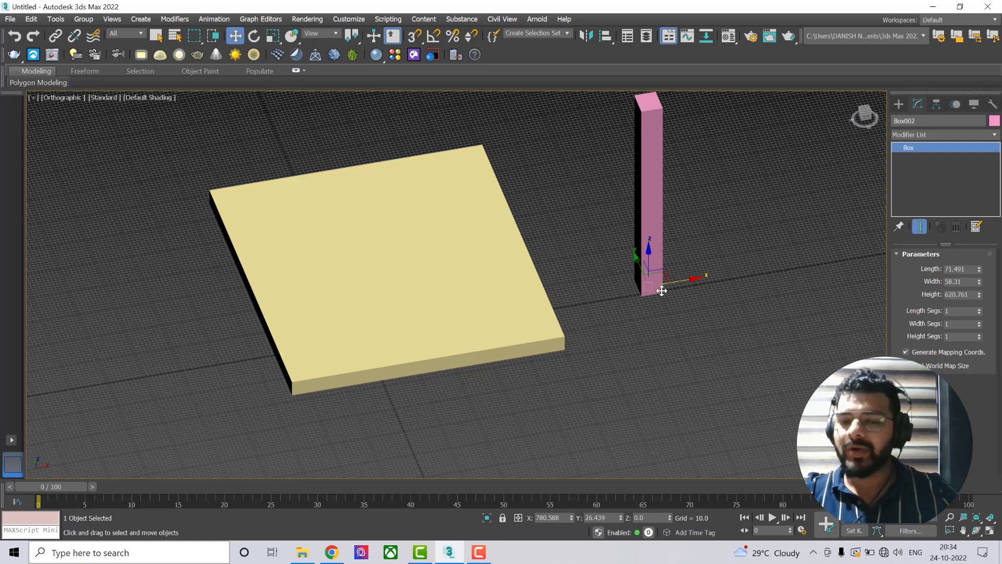
click(413, 37)
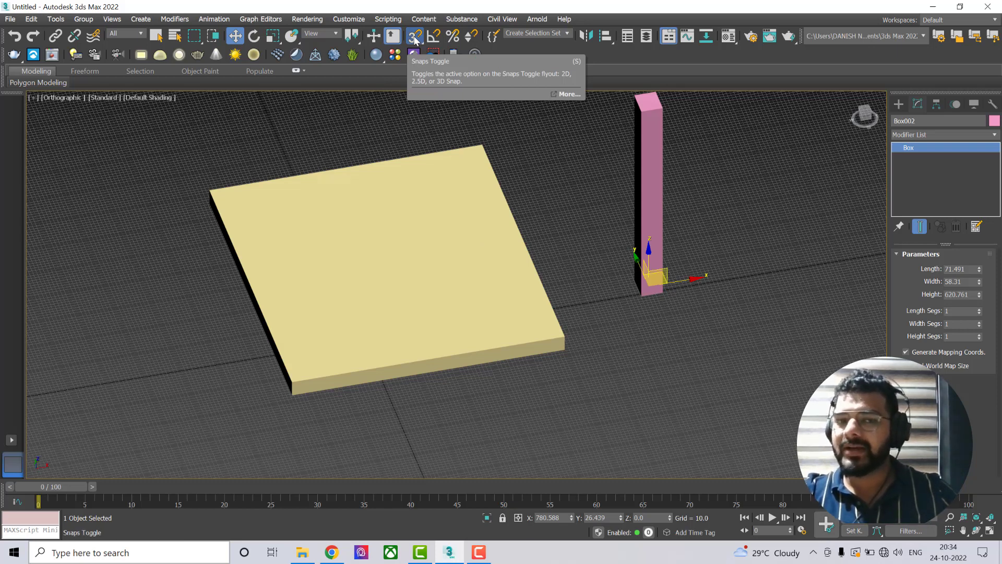
right_click(414, 38)
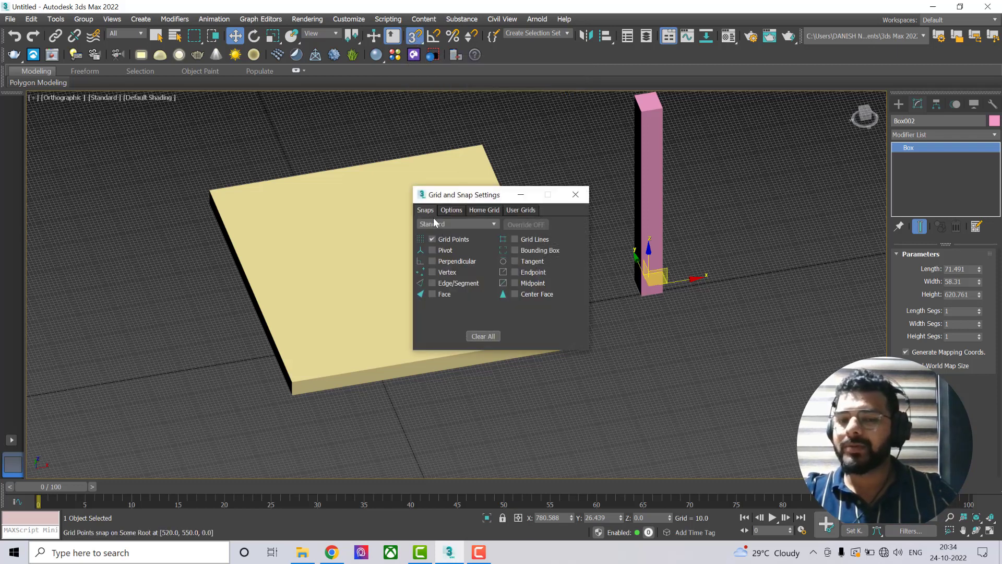
click(443, 260)
click(443, 272)
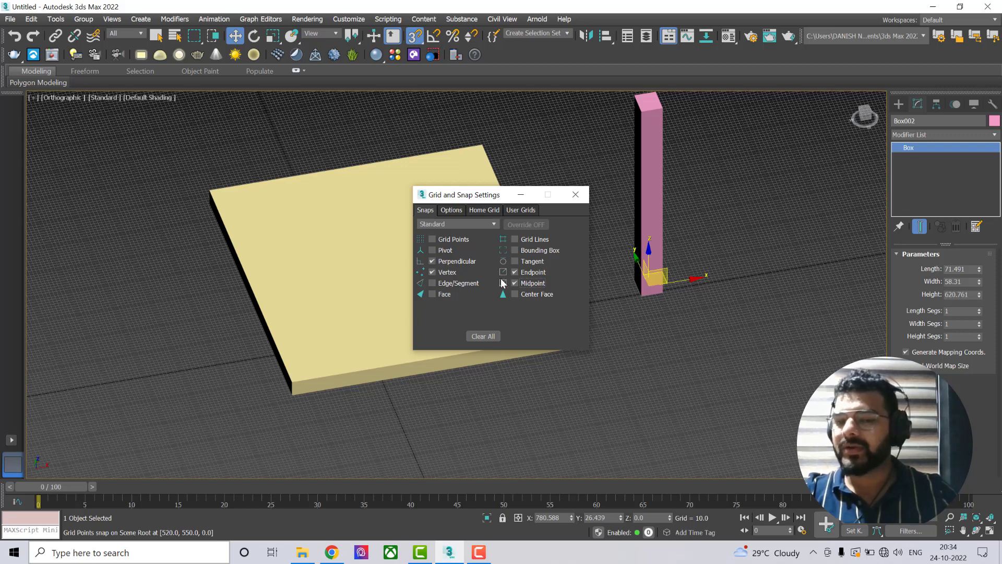
click(575, 195)
Move the upright post by its bottom corner and snap it inside the slab's nearest corner
scroll(676, 304, up, 5)
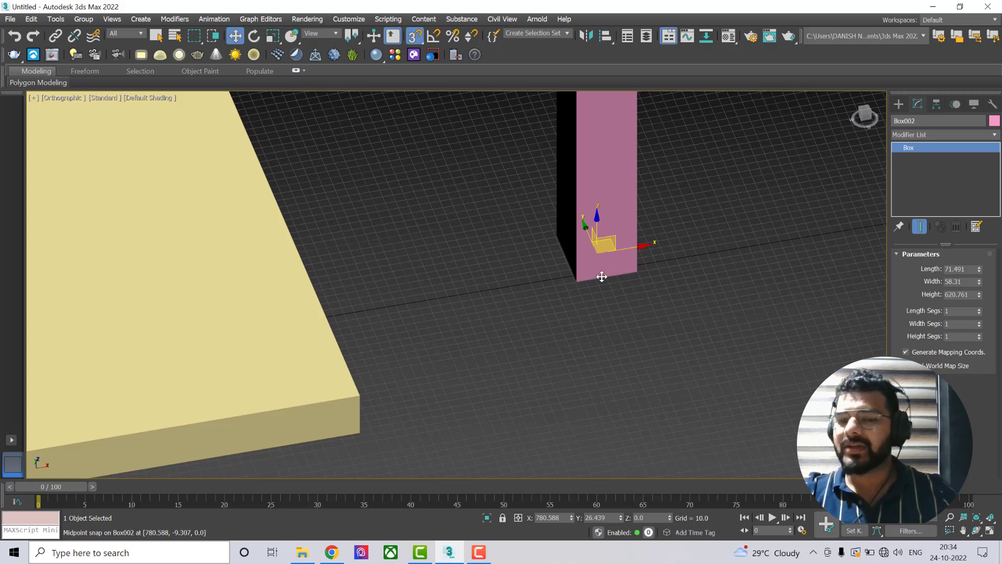
scroll(638, 272, down, 2)
alt+middle_drag(644, 274, 611, 318)
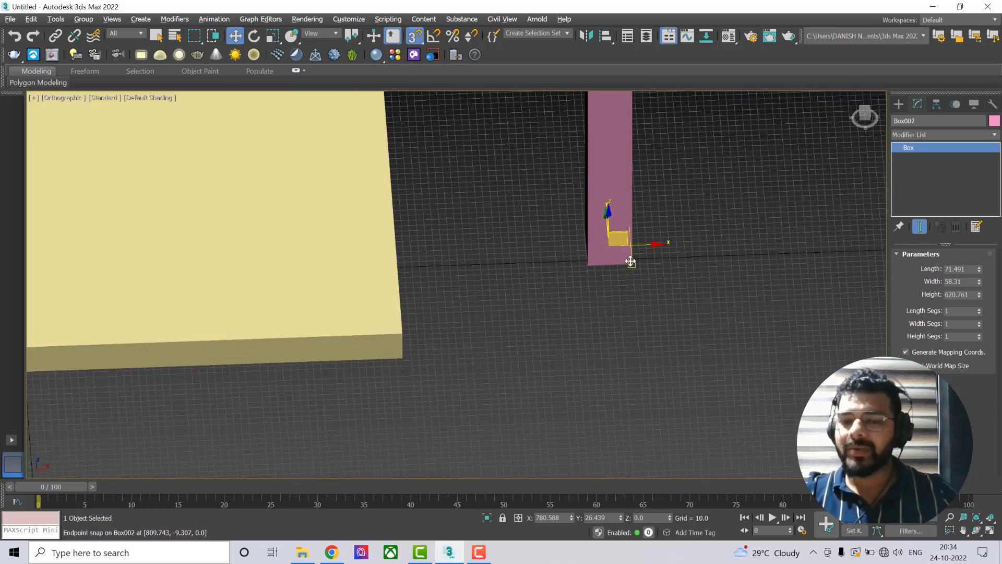
mouse_move(630, 261)
mouse_down()
mouse_move(439, 363)
mouse_move(398, 357)
mouse_move(409, 335)
mouse_move(402, 351)
mouse_move(432, 354)
mouse_move(418, 358)
mouse_move(405, 353)
mouse_move(475, 340)
mouse_move(440, 342)
mouse_move(459, 324)
mouse_move(447, 340)
mouse_move(403, 351)
mouse_up()
Clone the post once as a copy, snapping it to the other corner along the slab's front edge
scroll(477, 319, down, 5)
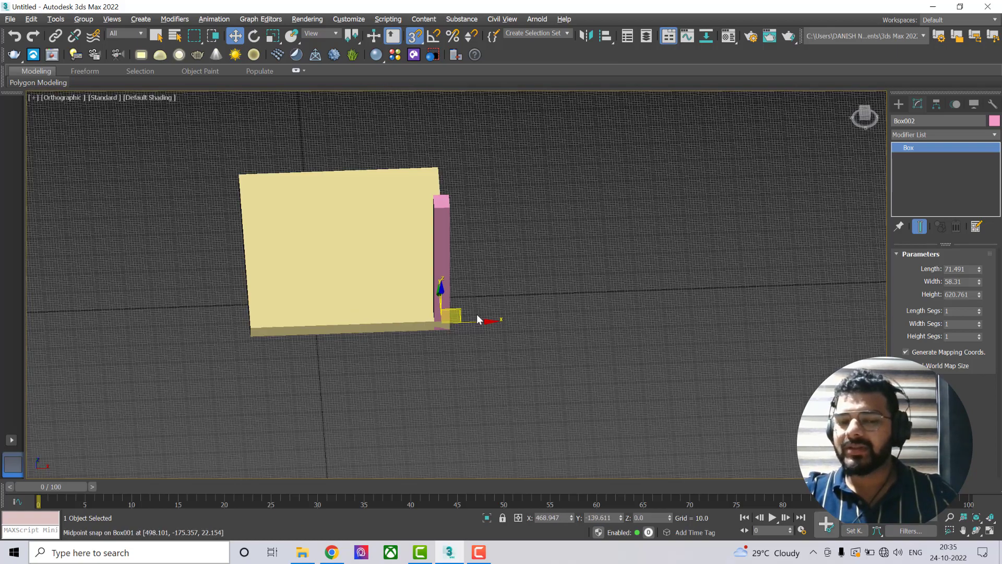
alt+middle_drag(477, 319, 516, 327)
scroll(517, 326, up, 5)
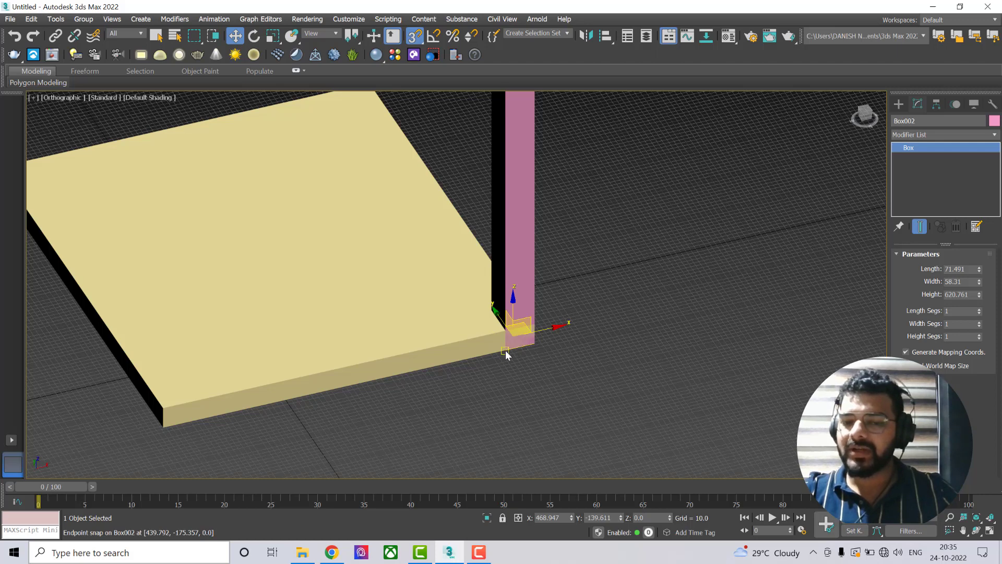
shift+drag(506, 355, 467, 371)
drag(328, 399, 166, 428)
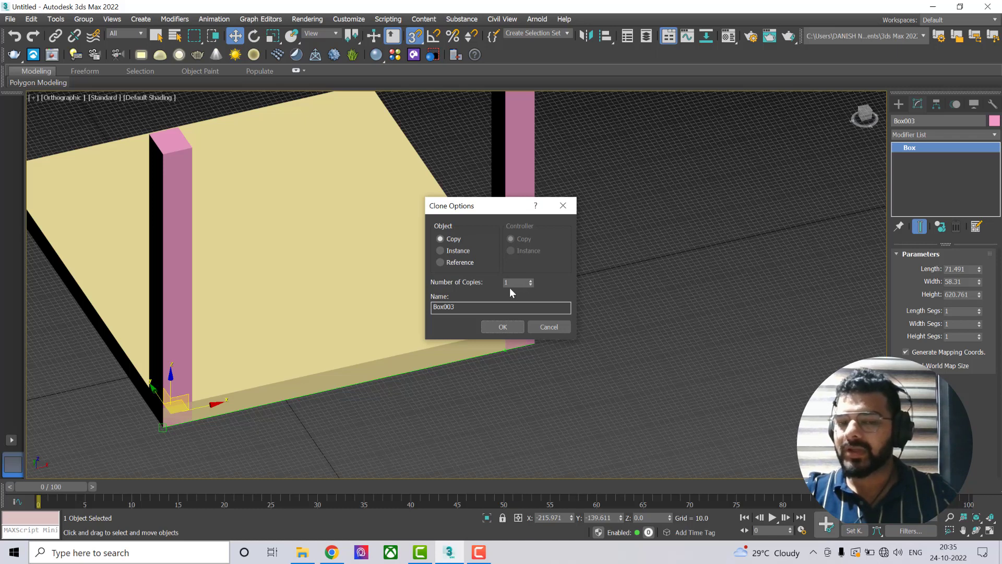
click(453, 308)
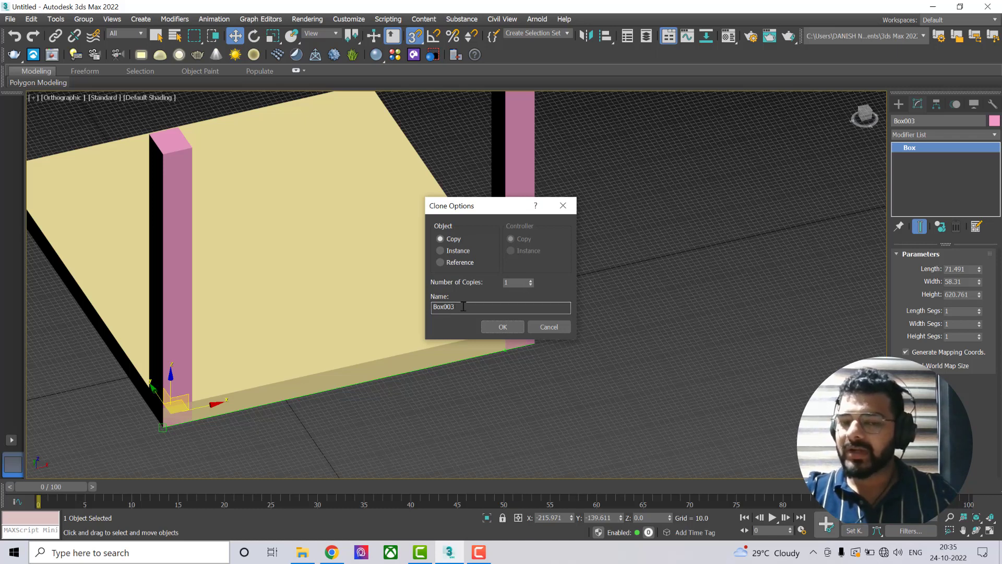
click(502, 327)
Select both upright posts together and clear the selection
scroll(543, 329, down, 5)
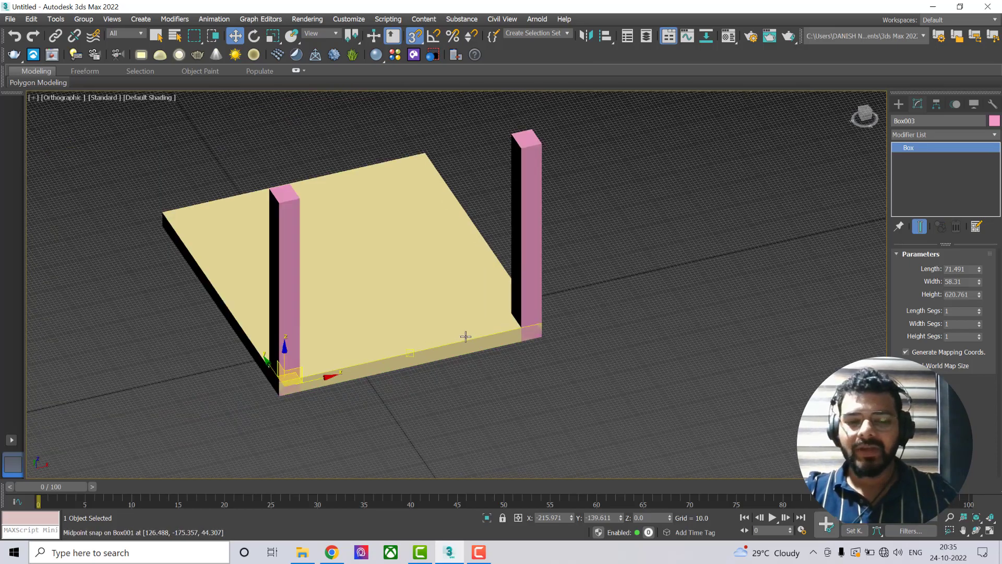
alt+middle_drag(534, 332, 555, 329)
middle_drag(472, 345, 649, 369)
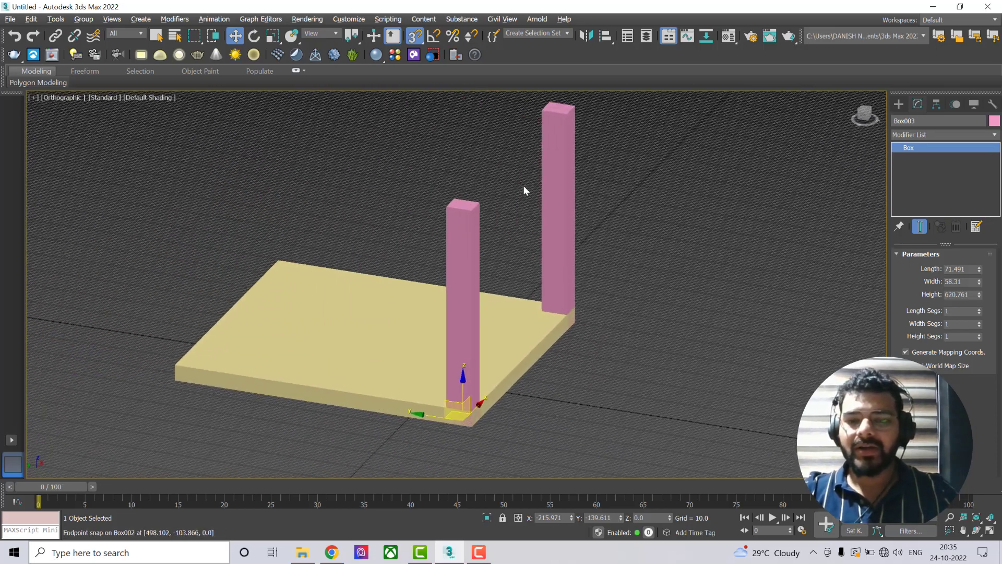
click(503, 224)
click(463, 232)
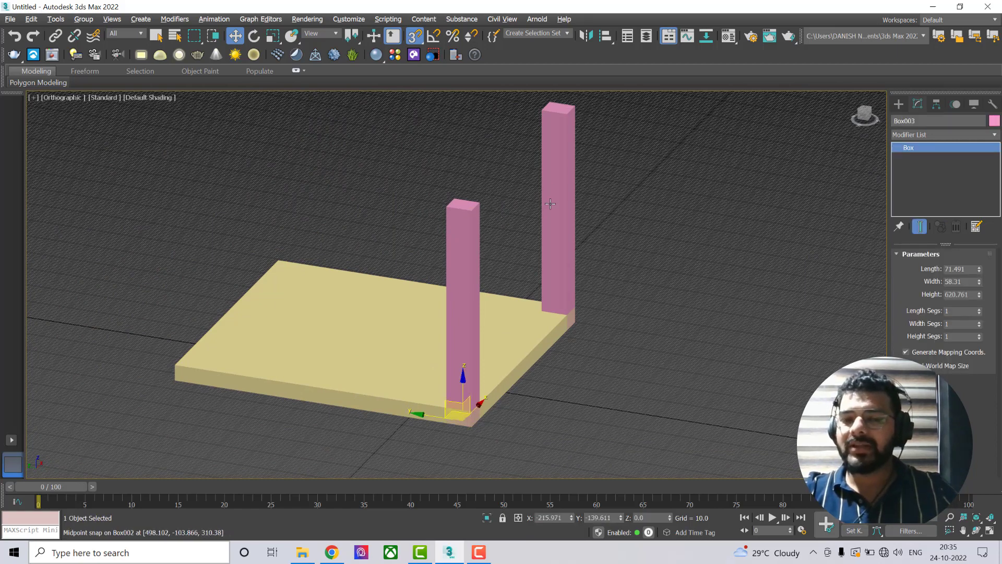
ctrl+click(560, 150)
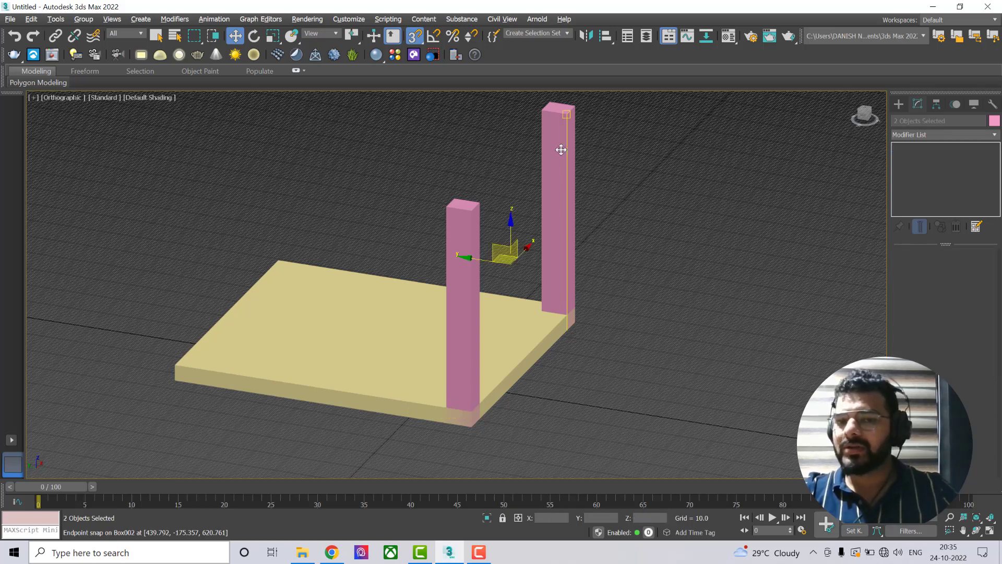
click(522, 159)
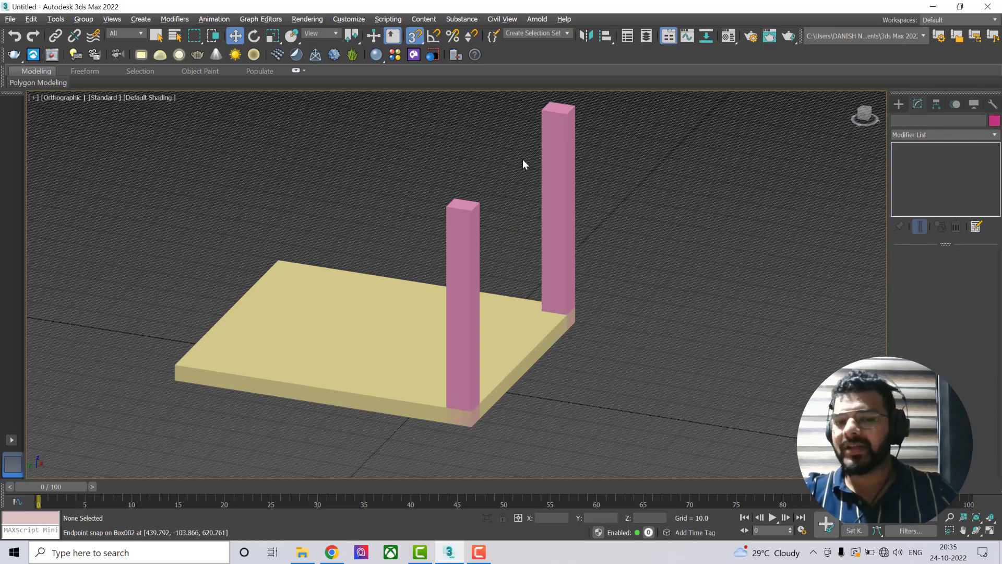
Select both posts and clone them as copies snapped to the slab's opposite corners, giving four legs, and deselect them
click(450, 225)
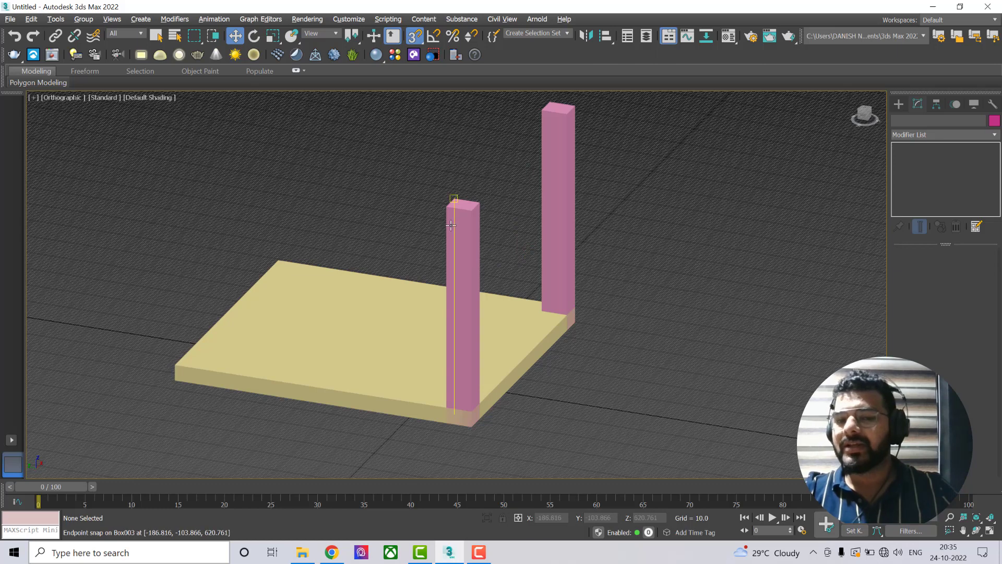
click(557, 147)
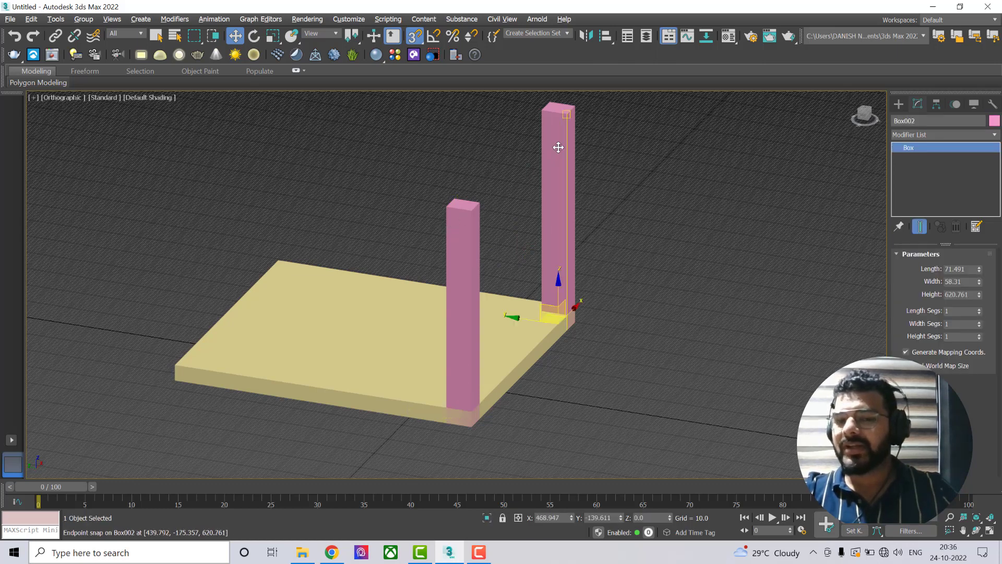
ctrl+click(464, 233)
drag(464, 233, 461, 235)
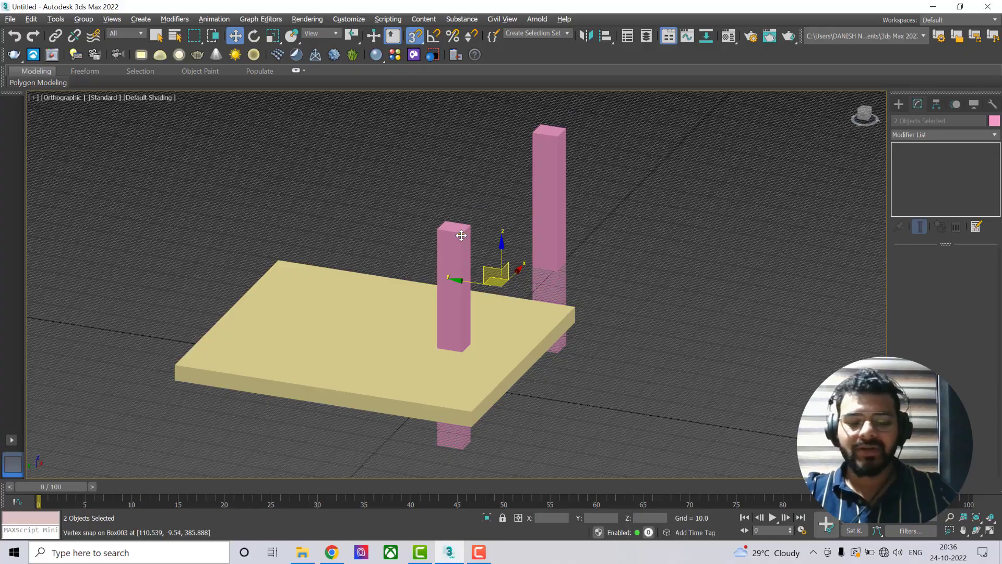
key(ctrl+z)
alt+middle_drag(386, 304, 411, 327)
middle_drag(474, 370, 601, 306)
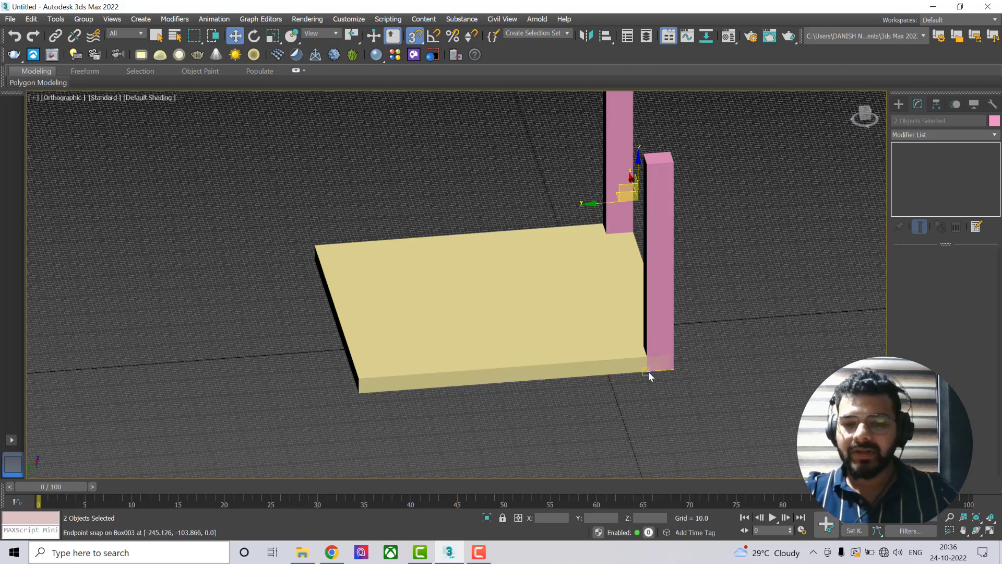
shift+drag(647, 370, 359, 392)
click(500, 328)
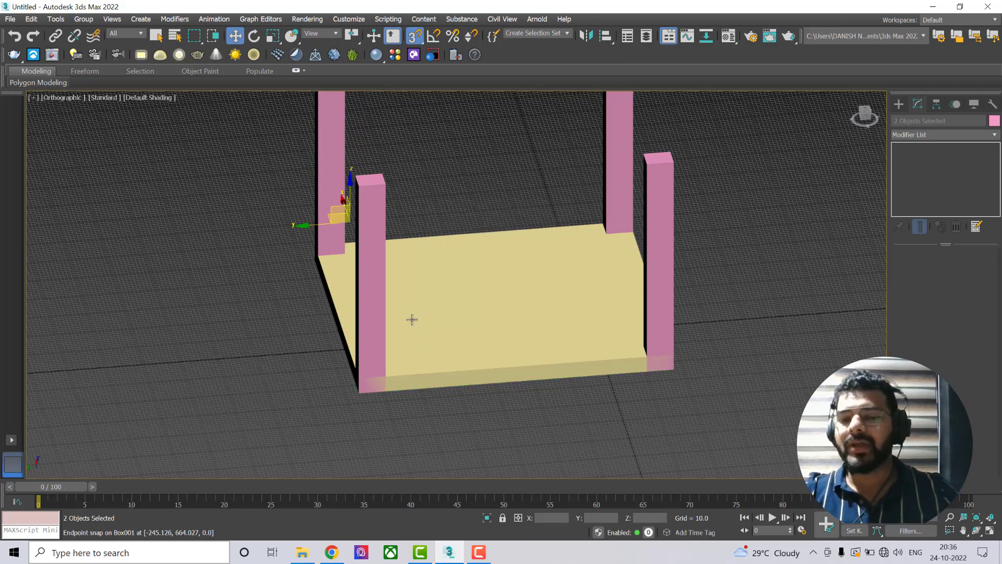
click(303, 312)
Check the height of one of the legs and deselect it
scroll(381, 329, down, 5)
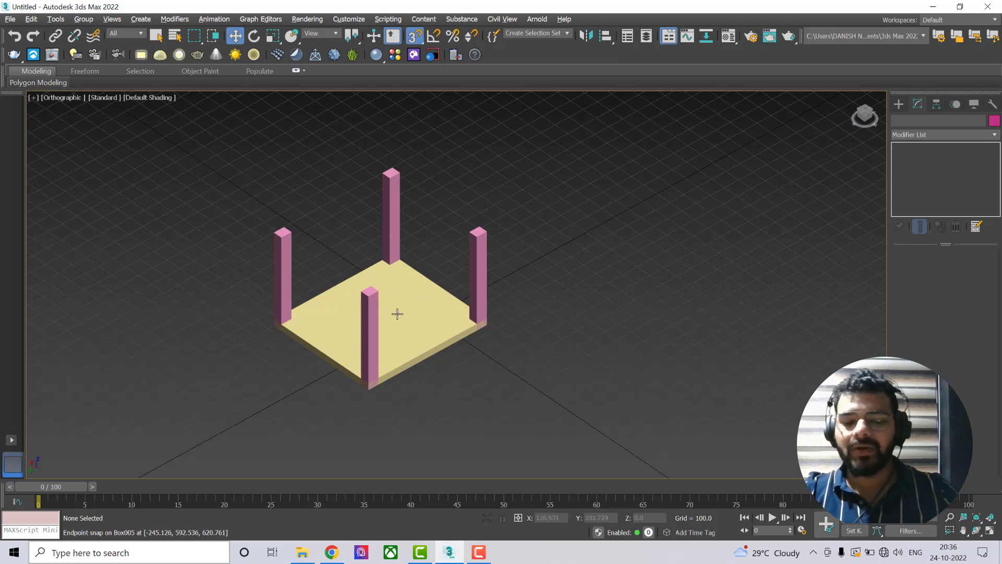
alt+middle_drag(397, 314, 436, 329)
scroll(404, 300, up, 3)
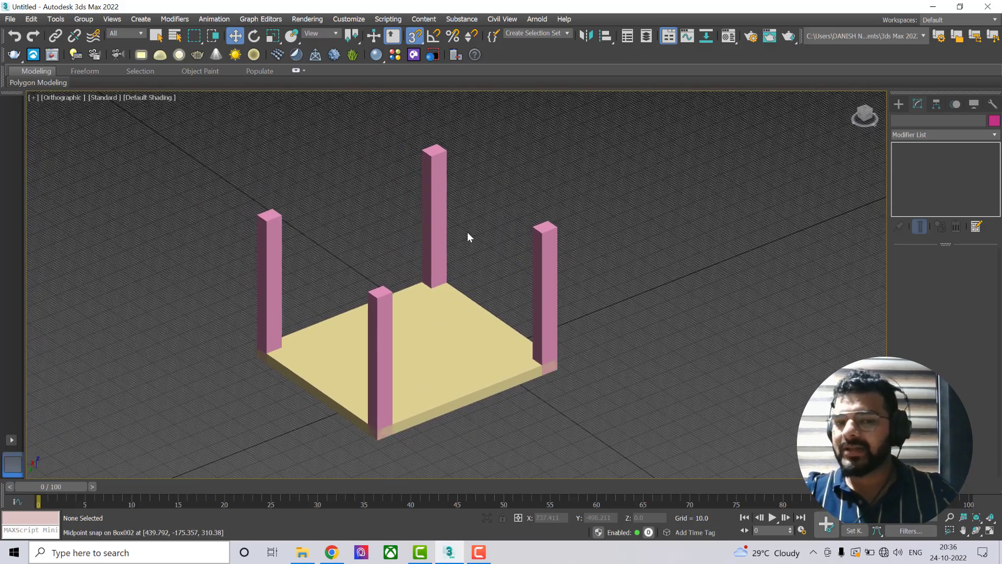
click(545, 255)
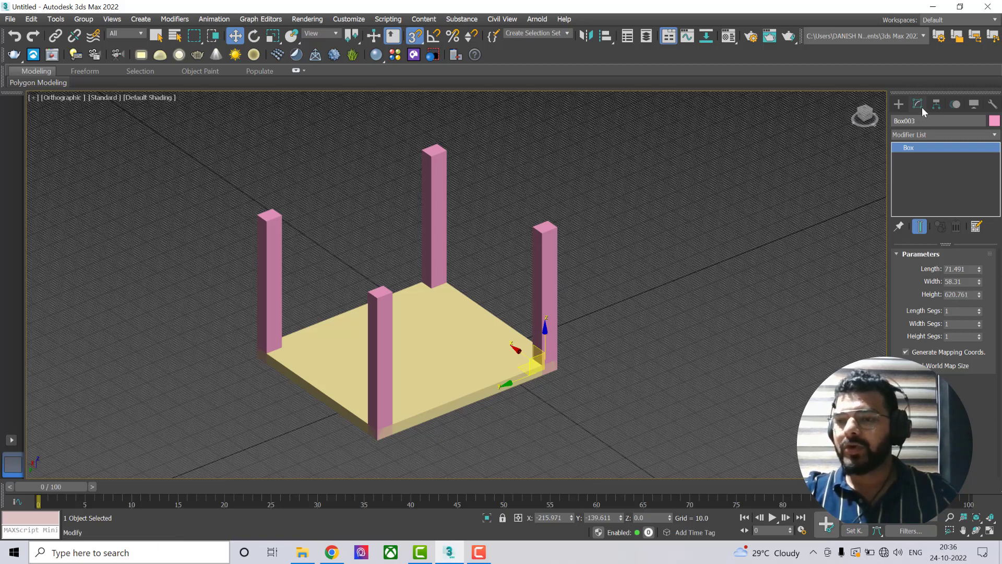
click(574, 317)
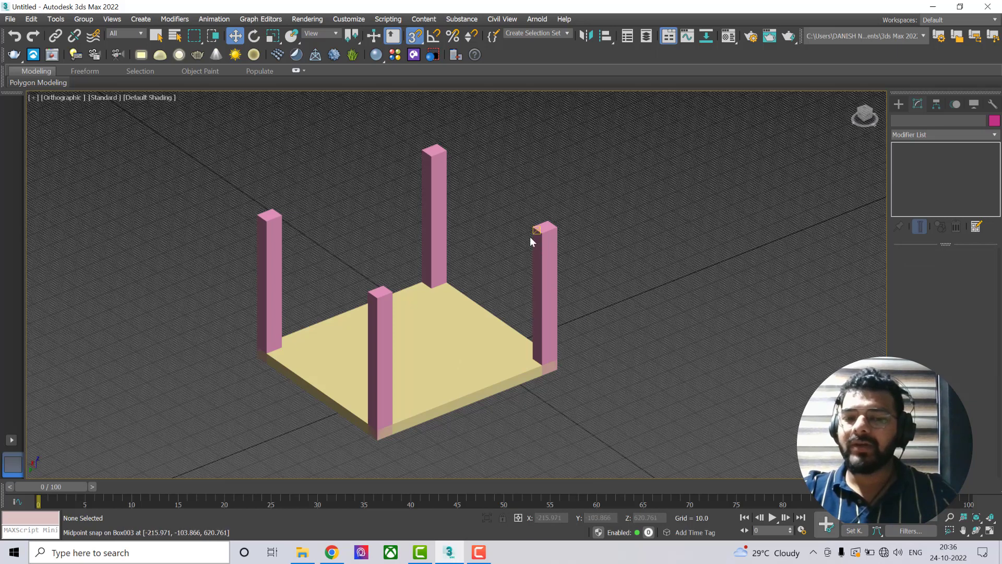
Select the slab, set its Z position to 620.7 to rest it on the legs as a tabletop, and deselect it
click(447, 351)
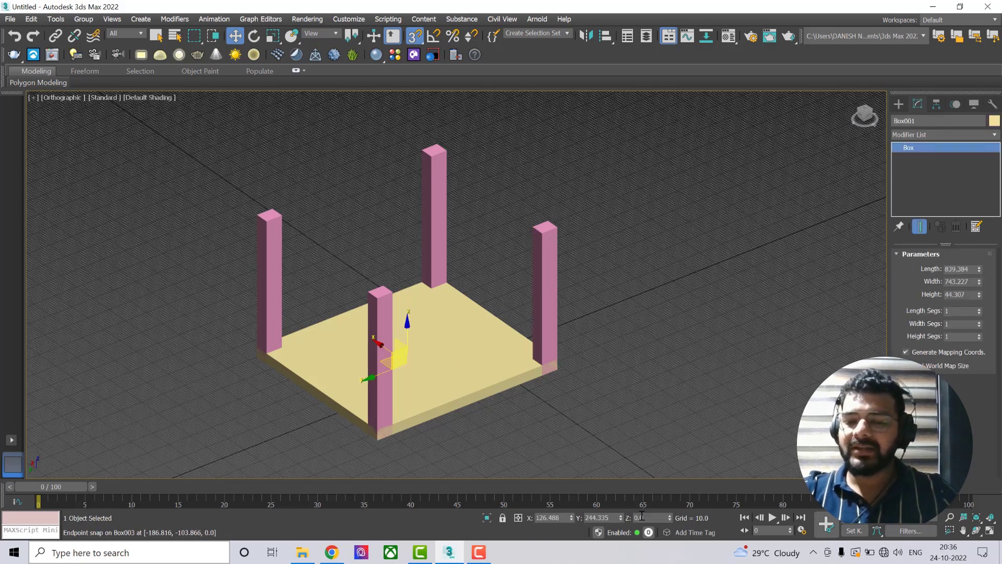
text(62)
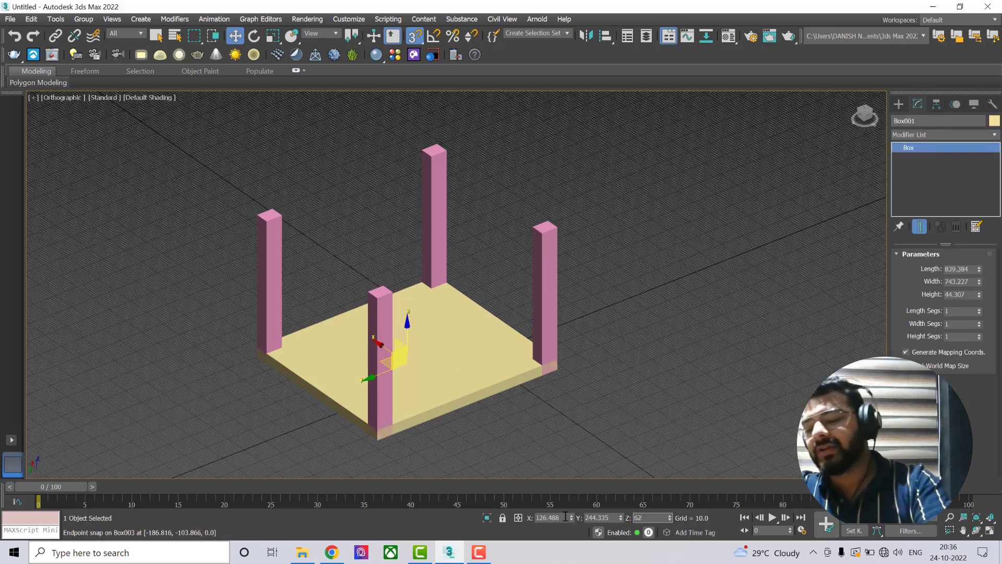
text(0.7)
key(Return)
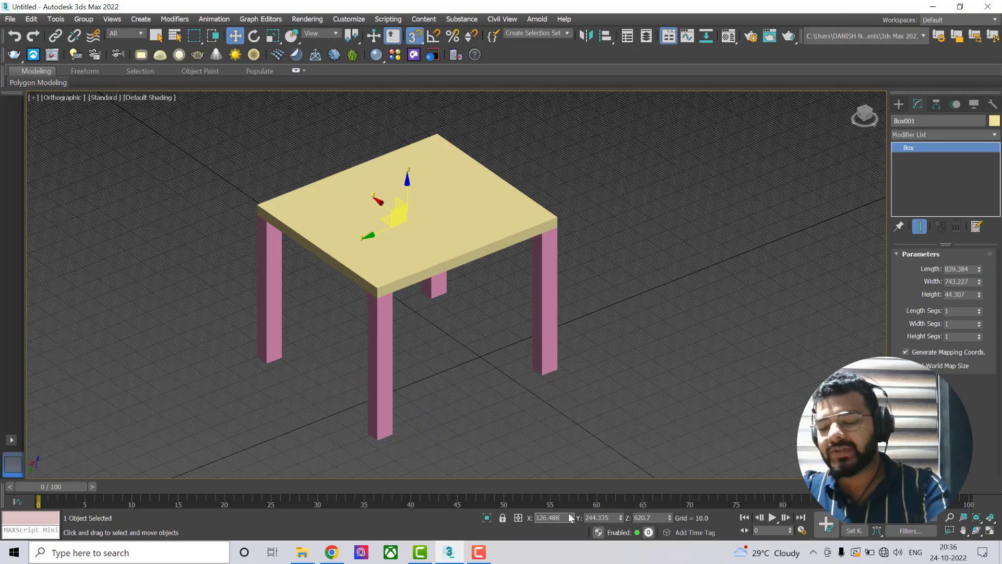
click(631, 294)
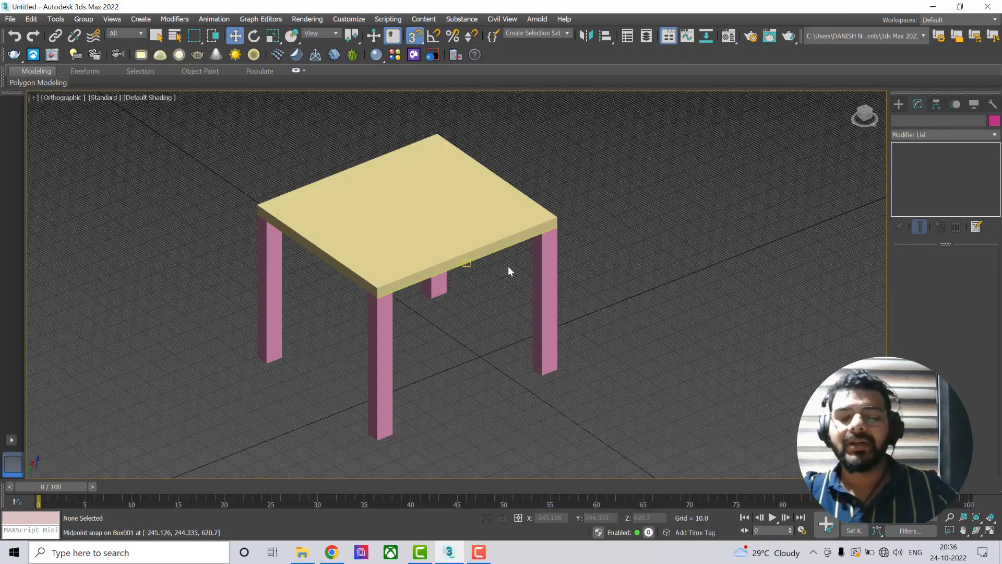
alt+middle_drag(509, 271, 501, 302)
Try to create a standard-primitive teapot with a radius of about 256.7 on the tabletop
click(485, 547)
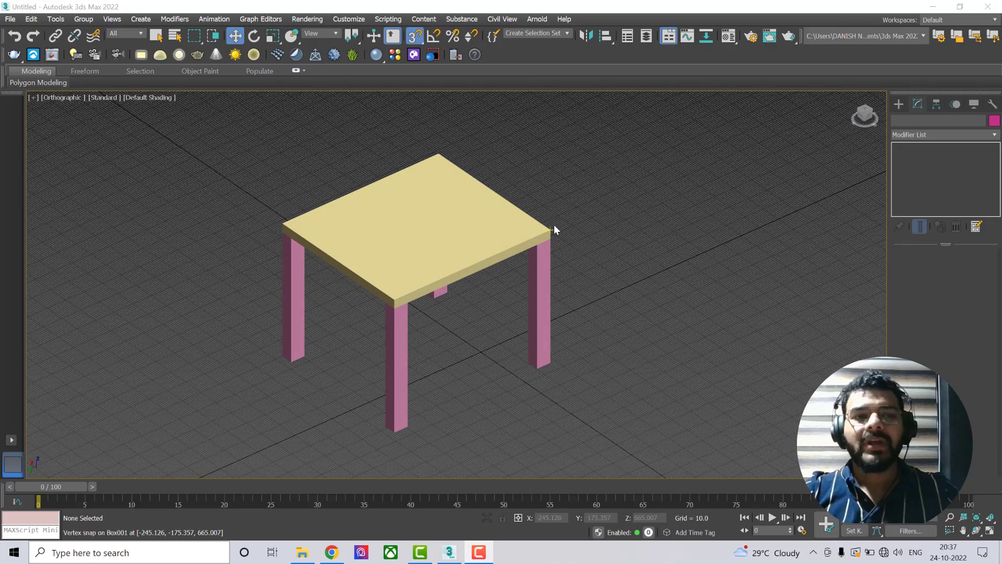
mouse_move(578, 240)
alt+middle_down()
mouse_move(595, 229)
mouse_move(579, 240)
alt+middle_up()
click(900, 105)
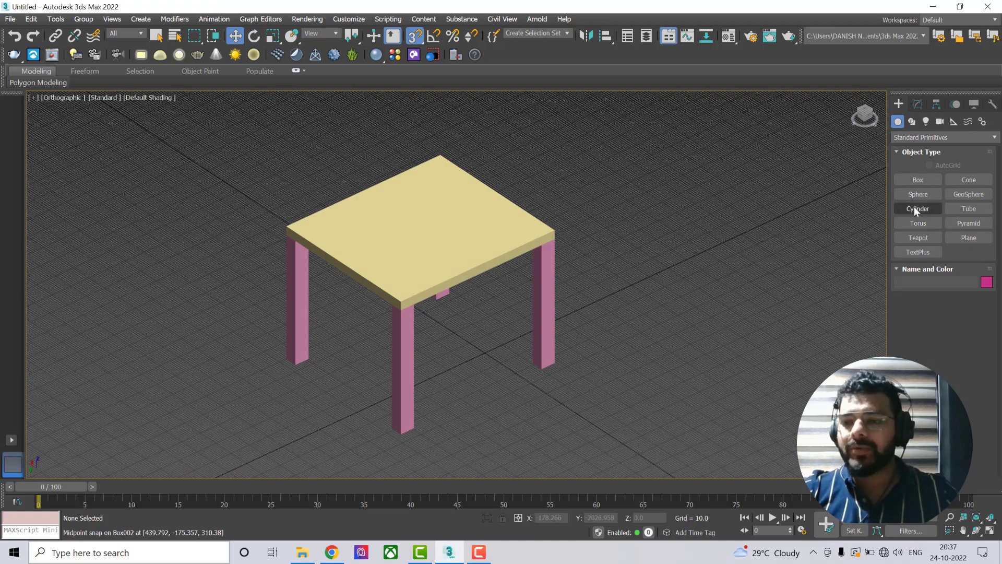
click(919, 237)
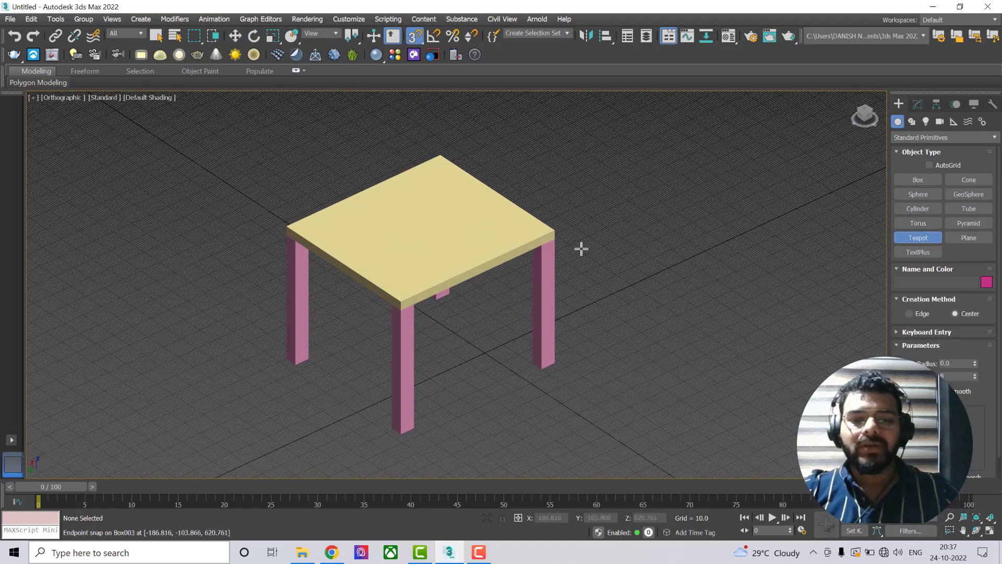
drag(408, 232, 397, 260)
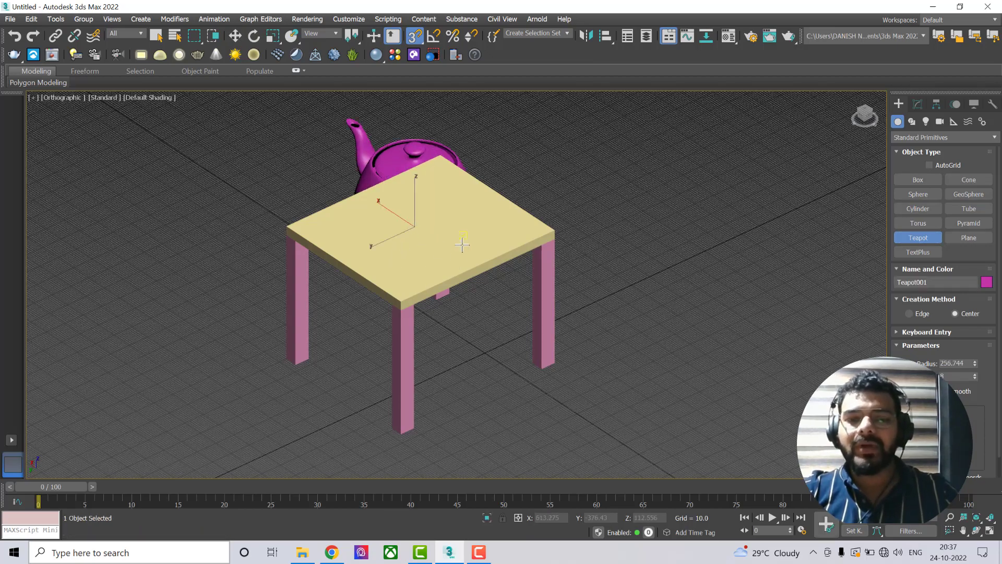
Create a second teapot with a radius of about 203.2 on the ground beside the table
mouse_move(397, 259)
alt+middle_down()
mouse_move(308, 229)
mouse_move(397, 263)
alt+middle_up()
drag(555, 288, 564, 318)
scroll(436, 303, down, 5)
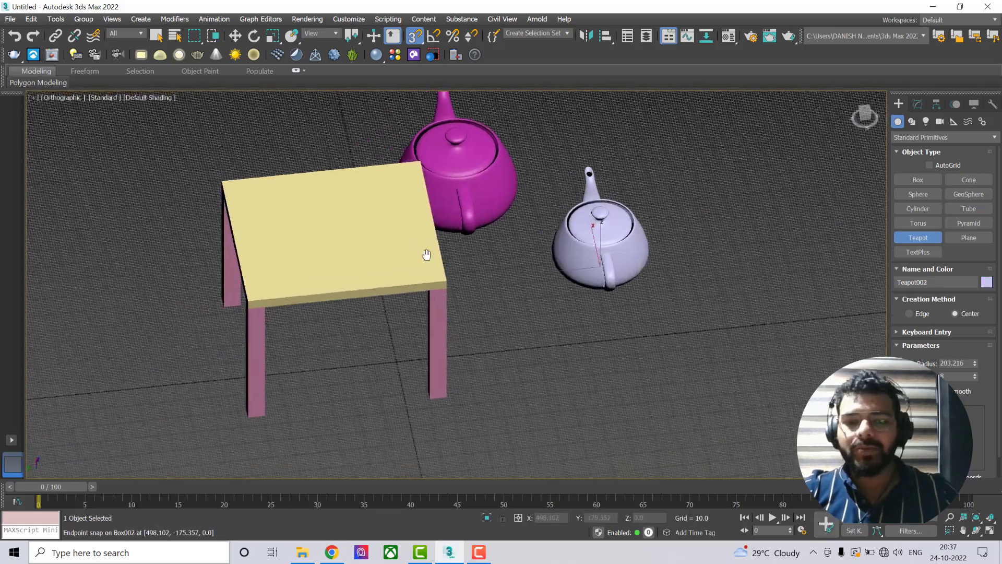
alt+middle_drag(468, 254, 522, 275)
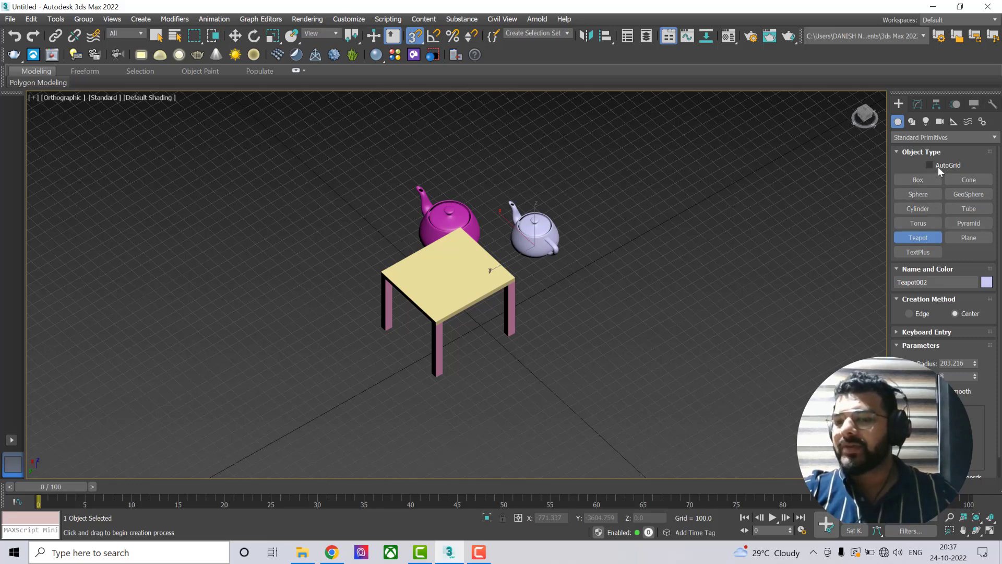
Turn on AutoGrid, try to create two large teapots on the tabletop, the first with a radius of about 310.4, and leave creation
scroll(419, 278, up, 4)
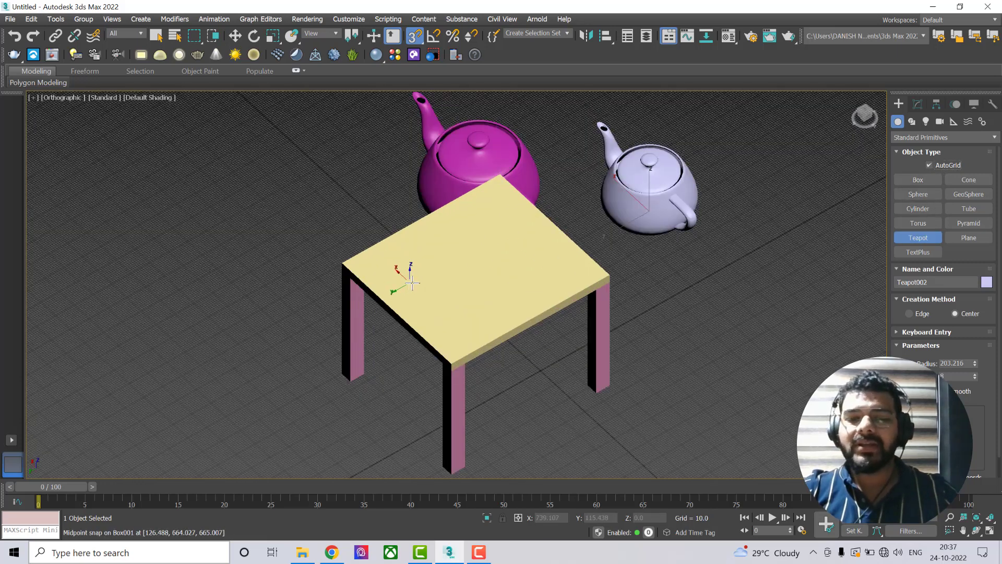
mouse_move(485, 278)
mouse_down()
mouse_move(493, 254)
mouse_move(484, 259)
mouse_up()
alt+middle_drag(457, 263, 424, 219)
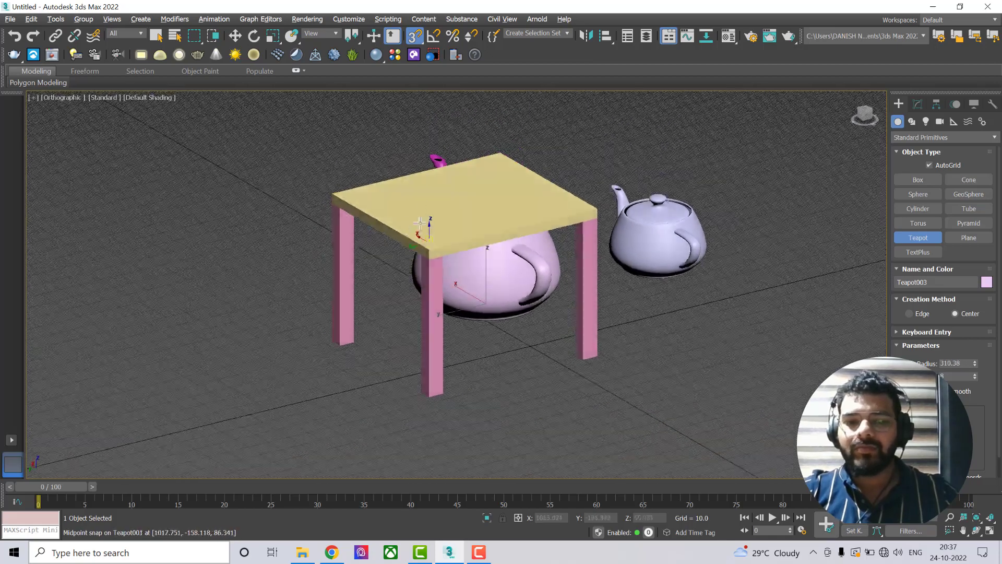
mouse_move(416, 183)
mouse_down()
mouse_move(399, 208)
mouse_move(414, 193)
mouse_up()
scroll(493, 226, down, 3)
alt+middle_drag(481, 255, 437, 260)
click(918, 106)
click(552, 200)
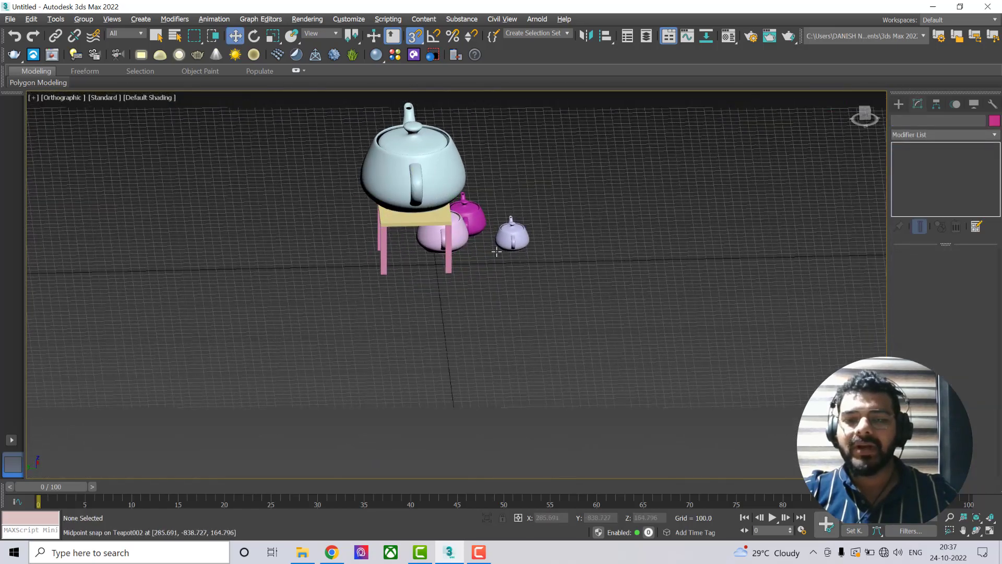
Delete all the teapots on and around the table
scroll(521, 205, up, 6)
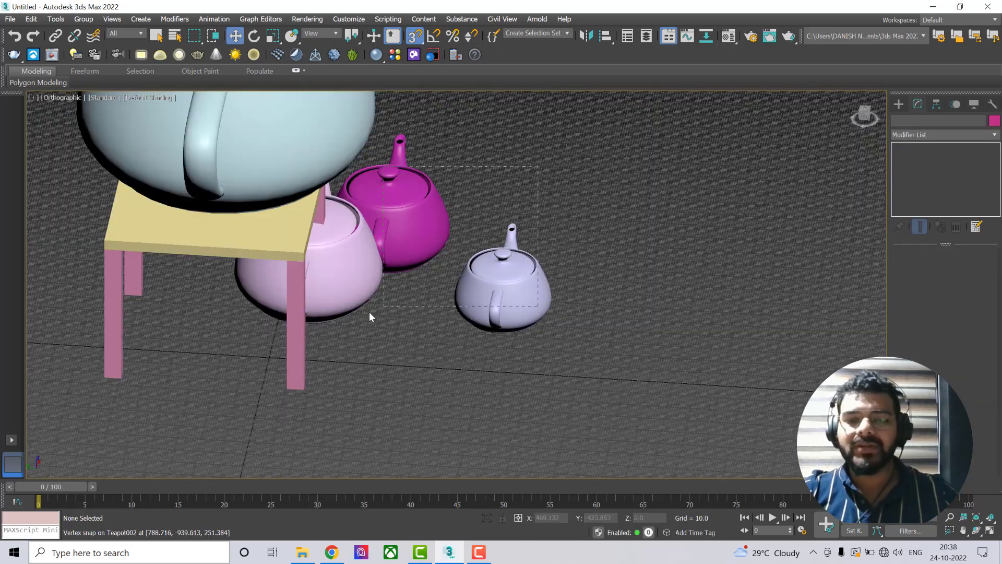
drag(368, 312, 360, 315)
key(Delete)
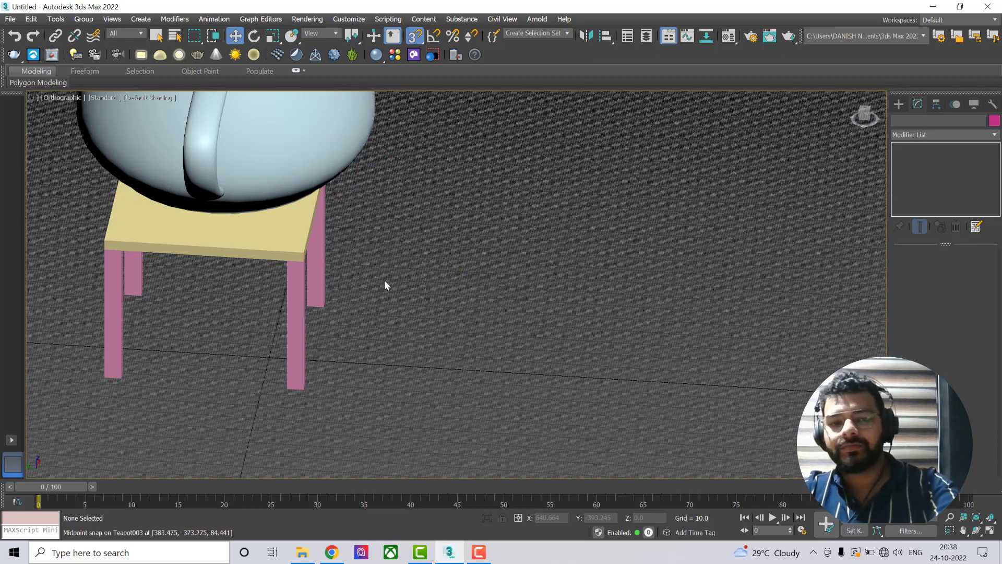
scroll(385, 285, down, 6)
click(382, 180)
key(Delete)
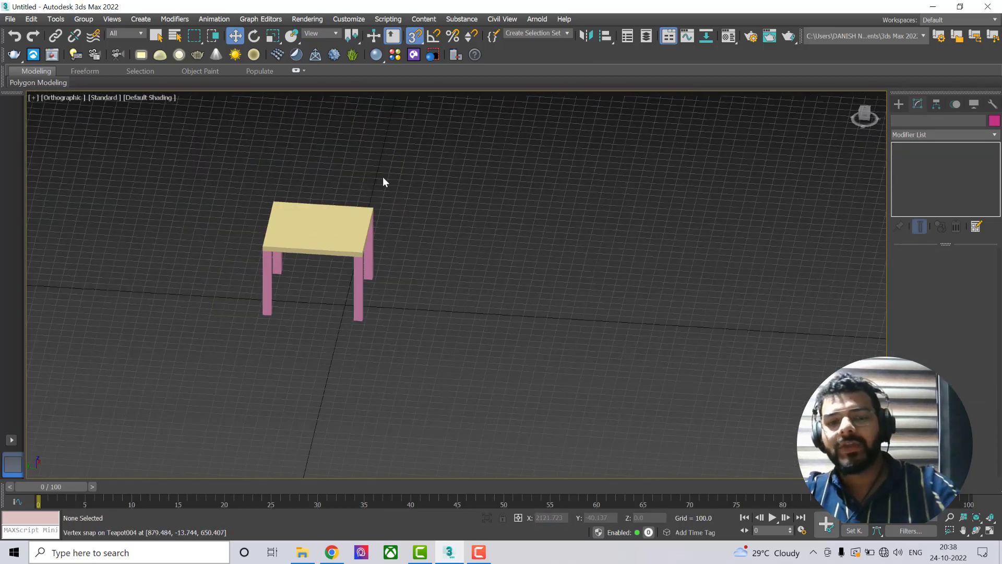
Turn off snapping and create an AutoGrid teapot with a radius of about 101.9 near the tabletop's far corner
alt+middle_drag(334, 228, 489, 217)
scroll(361, 239, up, 5)
click(898, 104)
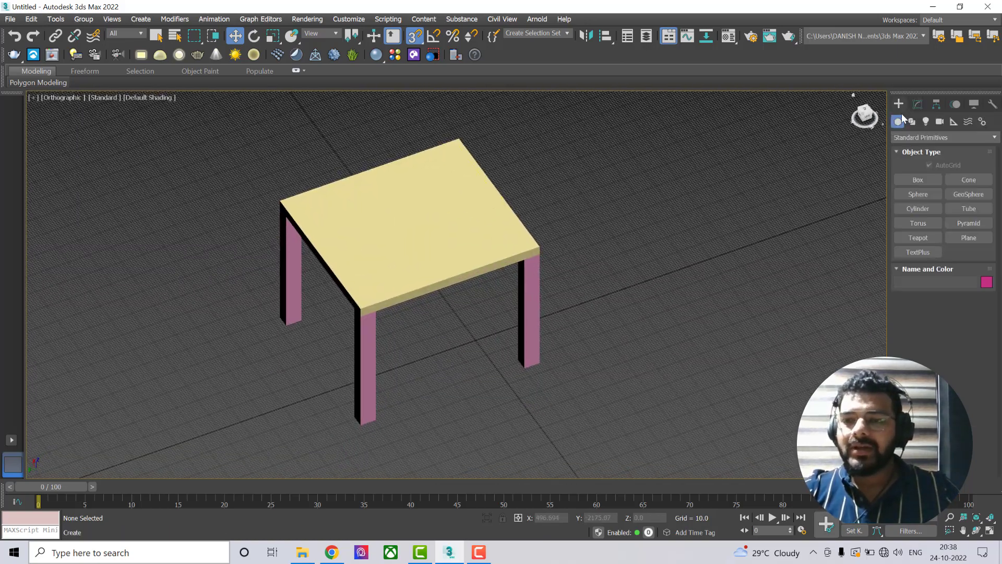
click(916, 238)
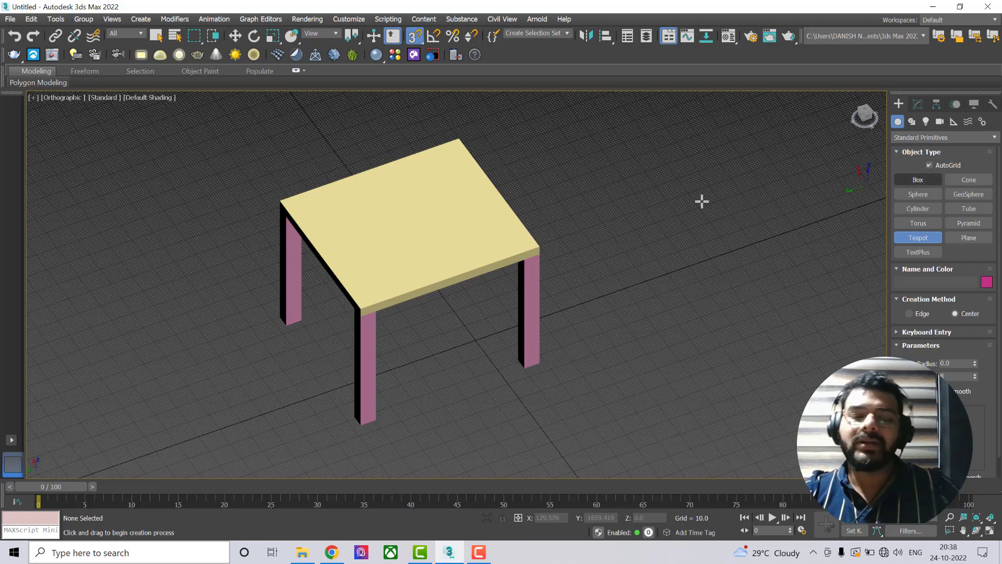
middle_drag(408, 246, 481, 156)
key(s)
drag(502, 156, 515, 174)
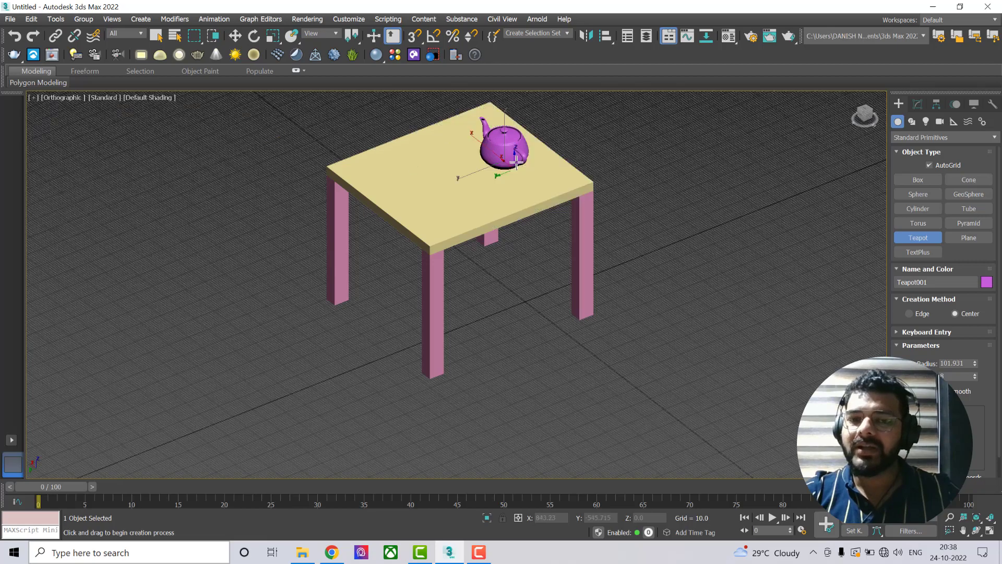
Create a teapot of about 84.3 radius on the tabletop and one of about 60.1 radius on the side of the nearest leg
scroll(442, 235, up, 3)
mouse_move(442, 235)
mouse_down()
mouse_move(457, 233)
mouse_move(448, 224)
mouse_up()
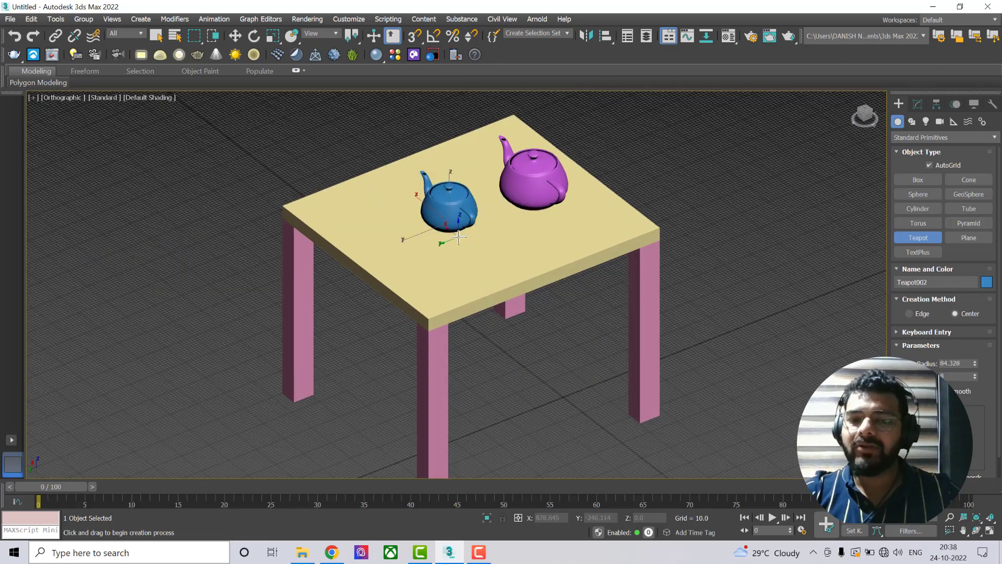
scroll(445, 220, up, 5)
drag(400, 284, 410, 297)
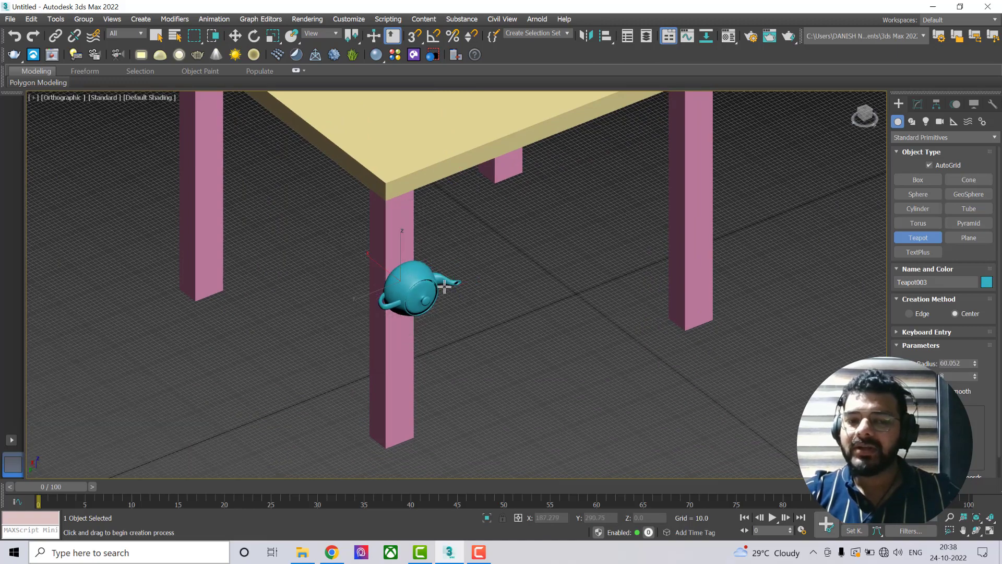
click(918, 105)
click(628, 232)
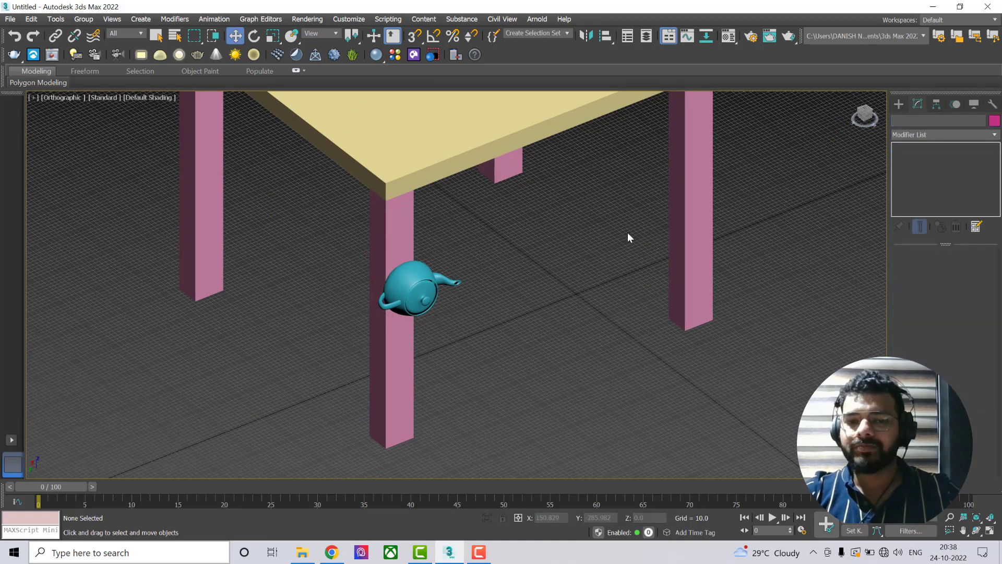
Delete the blue teapot from the tabletop and select the purple one
scroll(629, 231, down, 5)
alt+middle_drag(631, 230, 512, 226)
click(599, 190)
key(Delete)
scroll(553, 227, up, 5)
click(551, 185)
key(e)
drag(524, 275, 590, 276)
right_click(590, 277)
key(w)
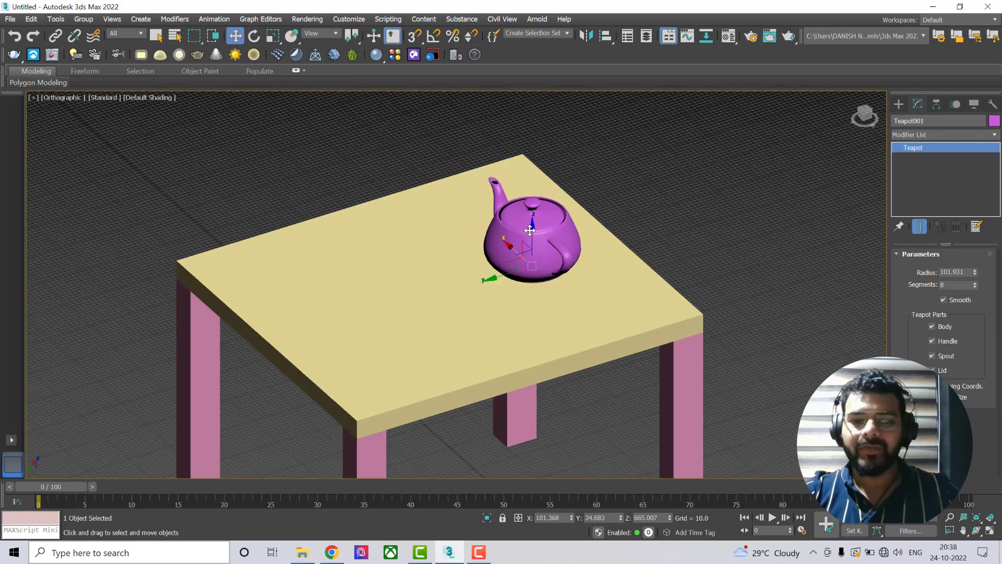
Rotate the purple teapot about its vertical Z axis until its spout points along the Y axis
scroll(551, 219, down, 2)
key(e)
drag(527, 274, 601, 271)
key(w)
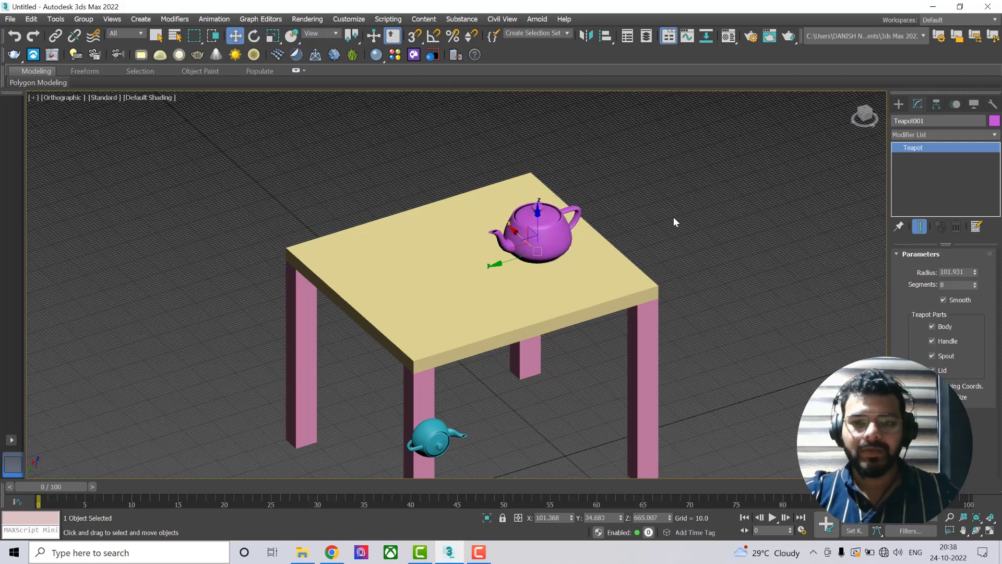
Delete the cyan teapot from the side of the table leg
click(673, 217)
click(429, 443)
key(Delete)
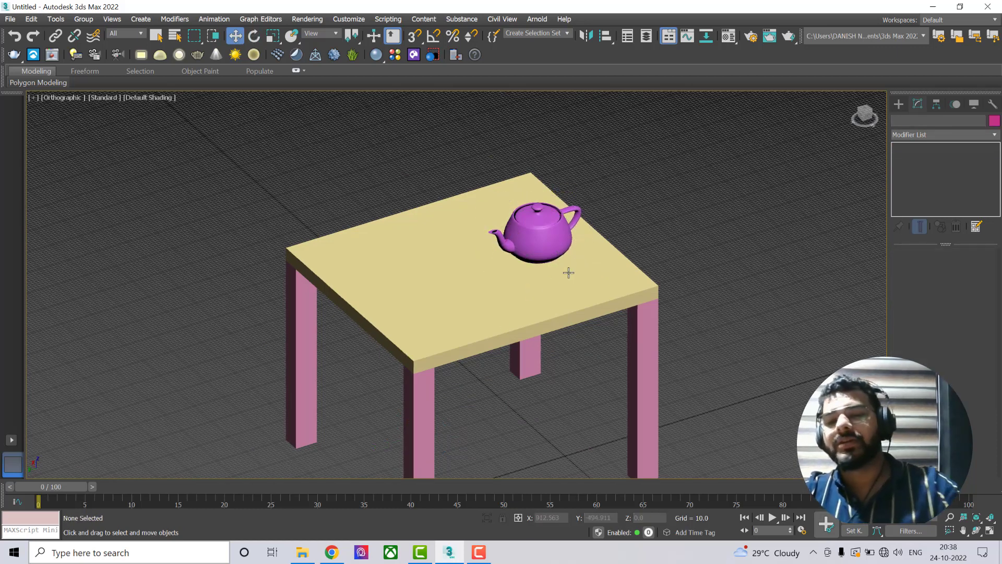
Move the purple teapot along the Y axis to about Y 67 and deselect it
click(556, 256)
drag(505, 265, 496, 267)
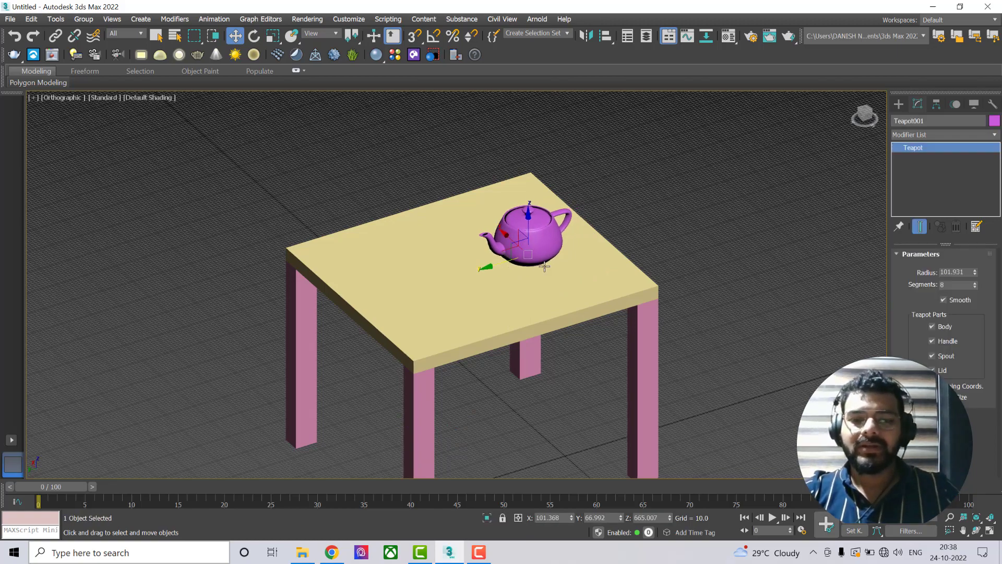
alt+middle_drag(514, 316, 487, 335)
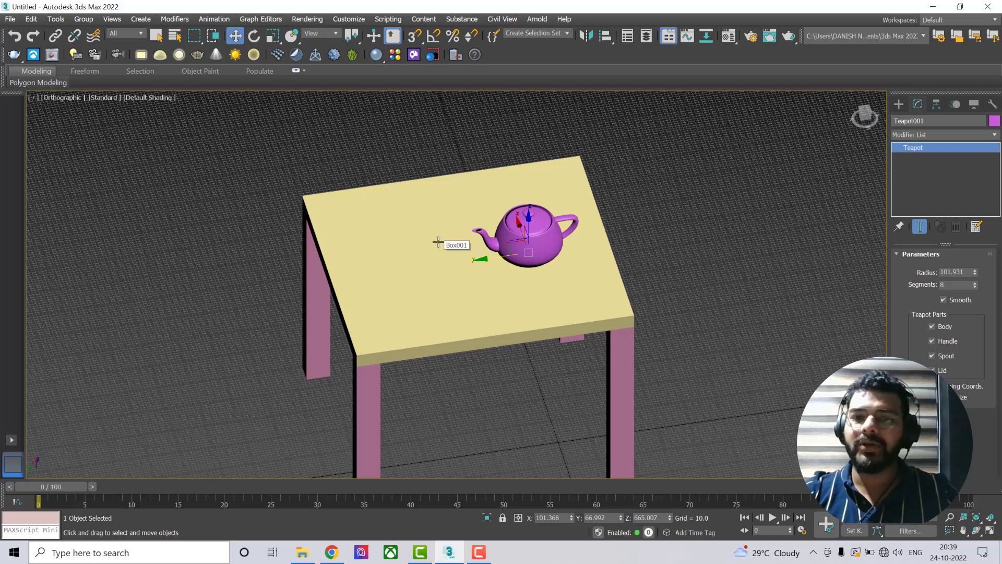
key(ctrl+d)
Start a Mirror of the purple teapot with Clone Selection set to Copy, and compare the X and Y mirror axes
click(528, 227)
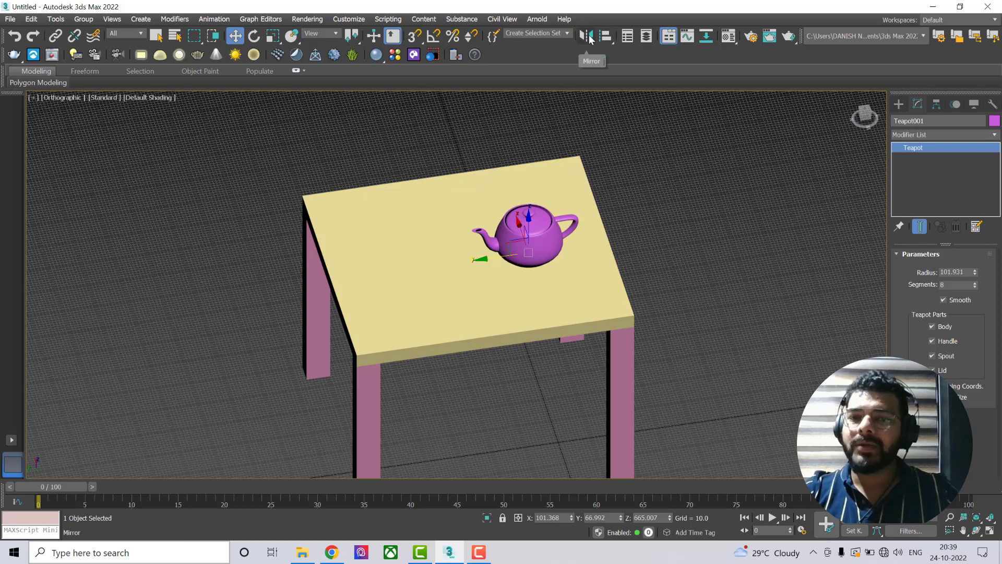
click(586, 35)
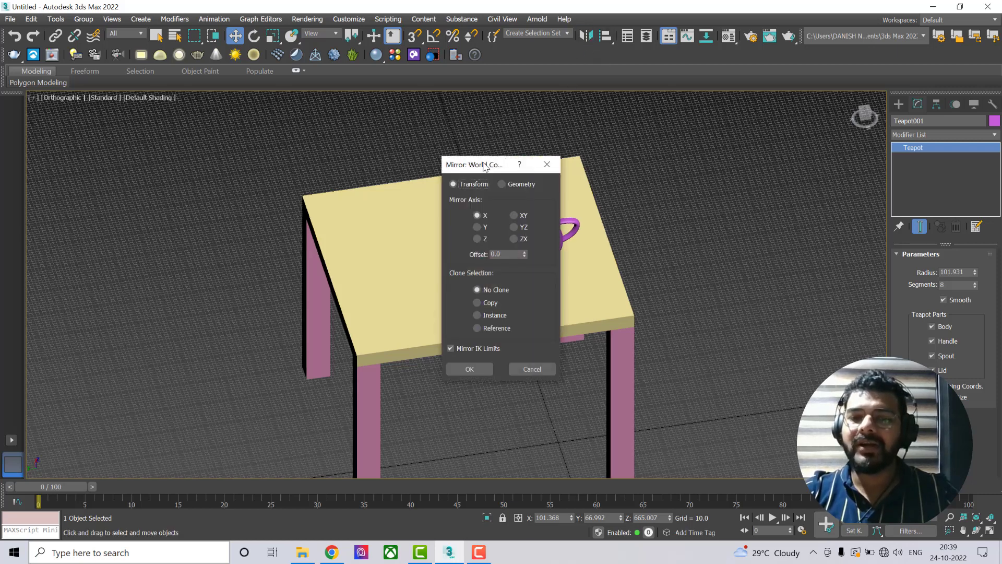
drag(485, 166, 700, 110)
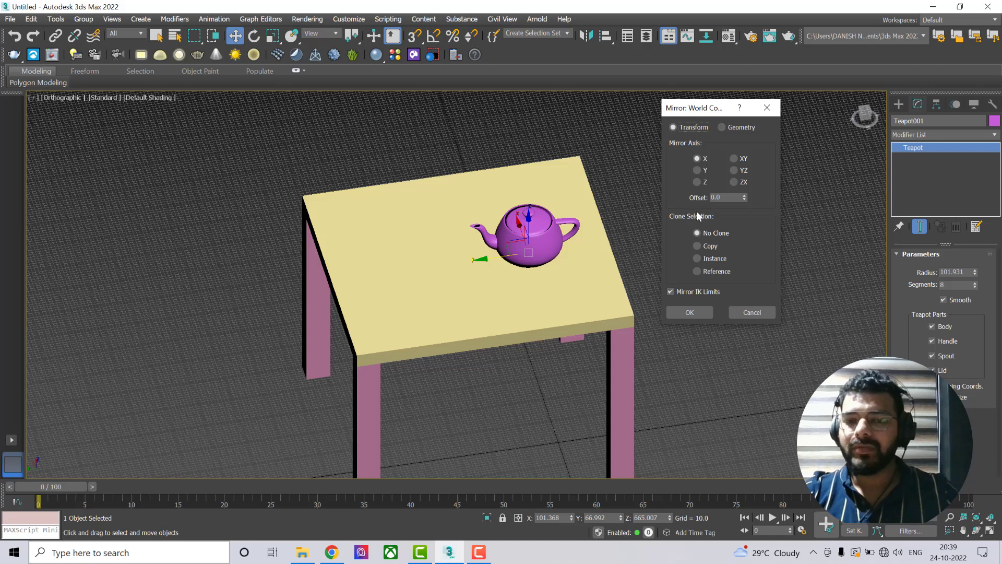
click(705, 243)
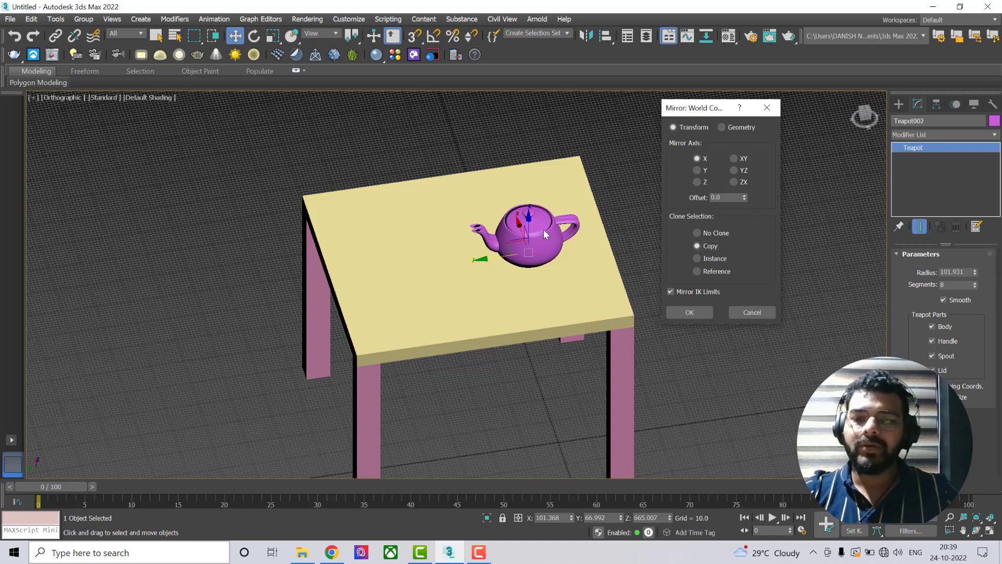
click(703, 172)
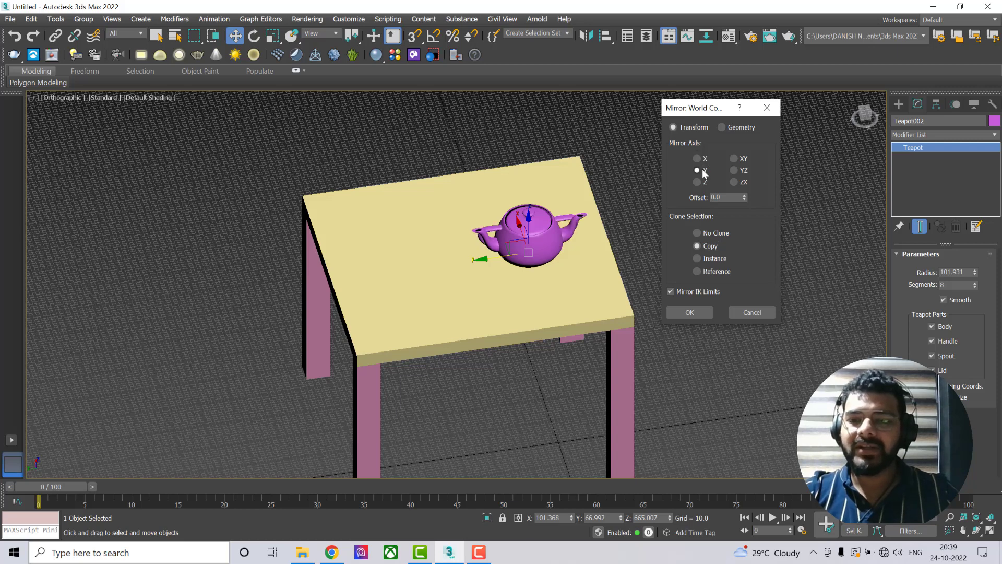
click(704, 159)
click(701, 170)
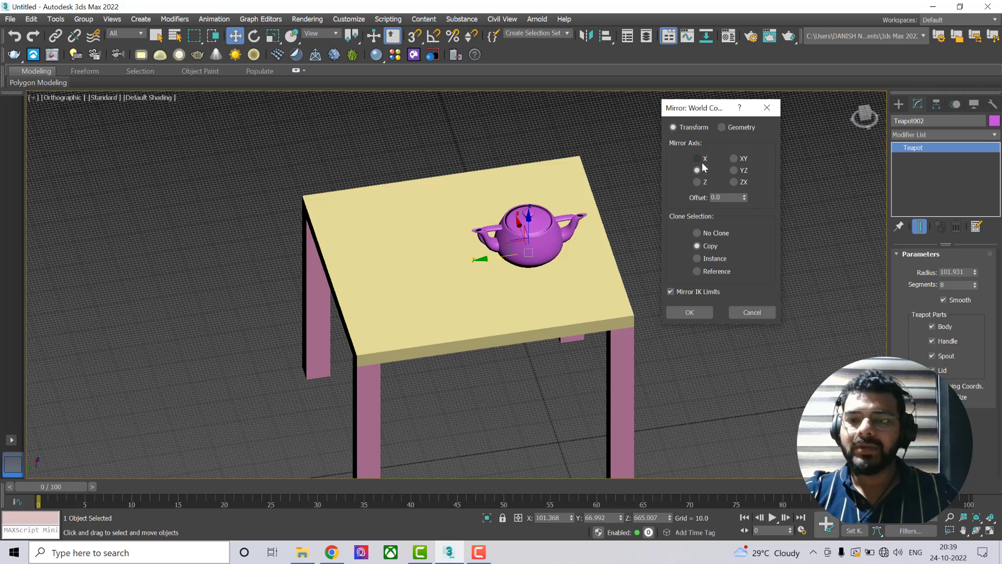
click(701, 159)
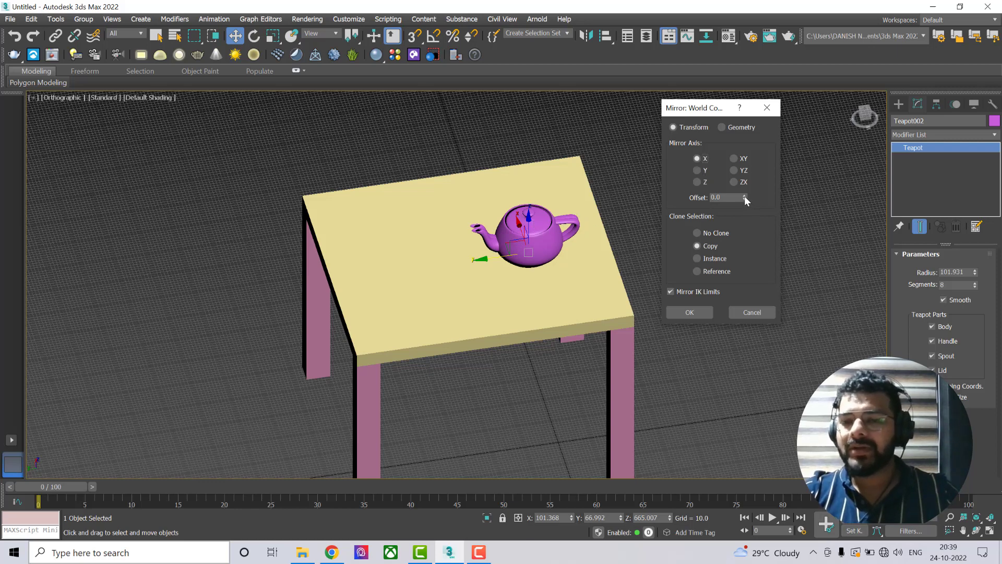
Mirror the teapot copy about the Y axis with an offset of 381.48 so the spouts face each other, and deselect it
drag(744, 199, 923, 273)
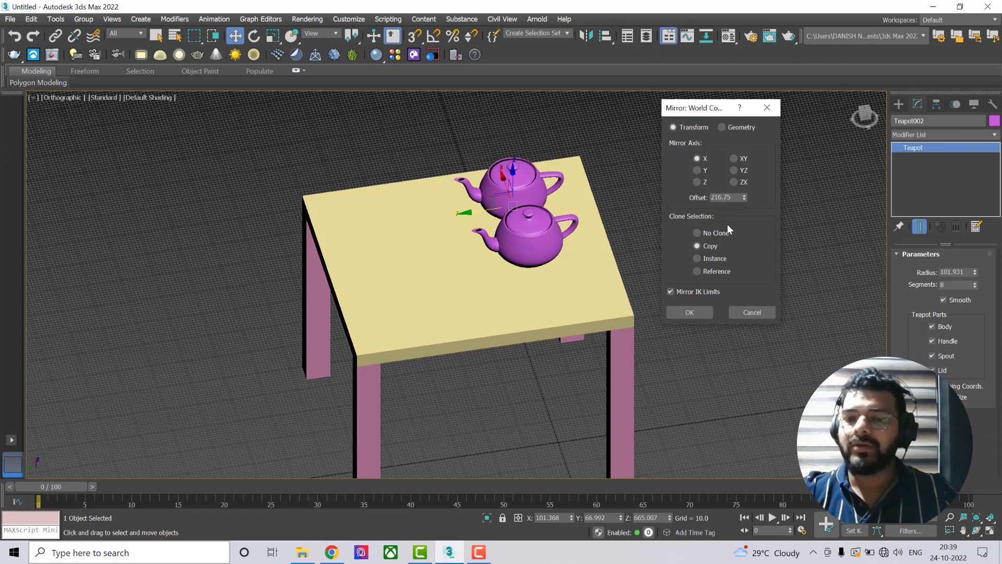
click(698, 170)
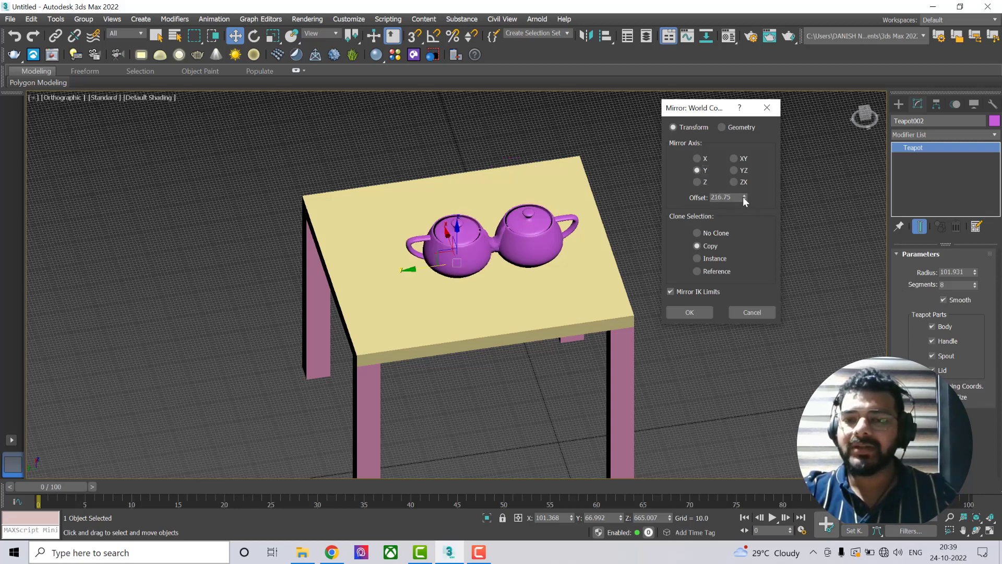
drag(744, 199, 852, 152)
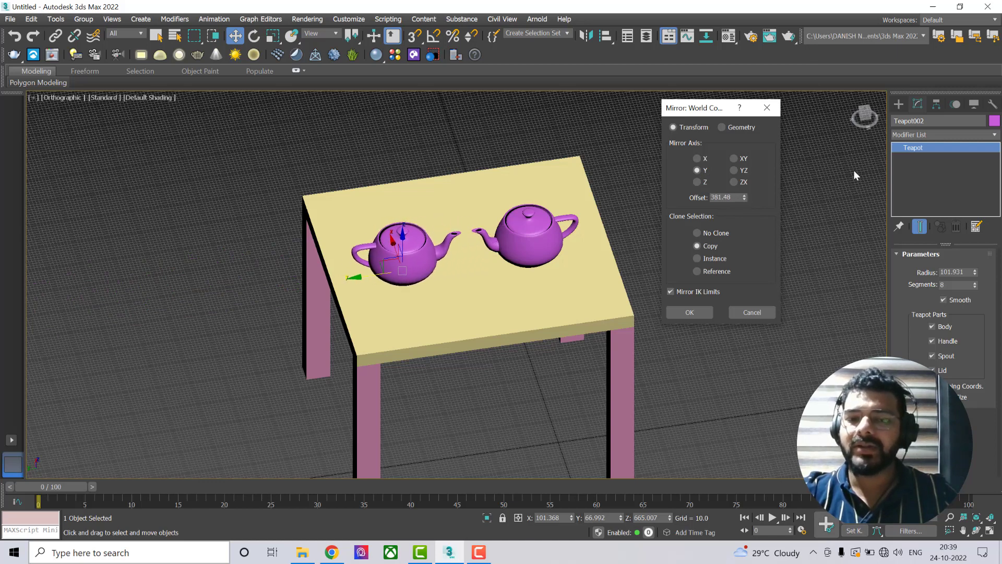
click(690, 312)
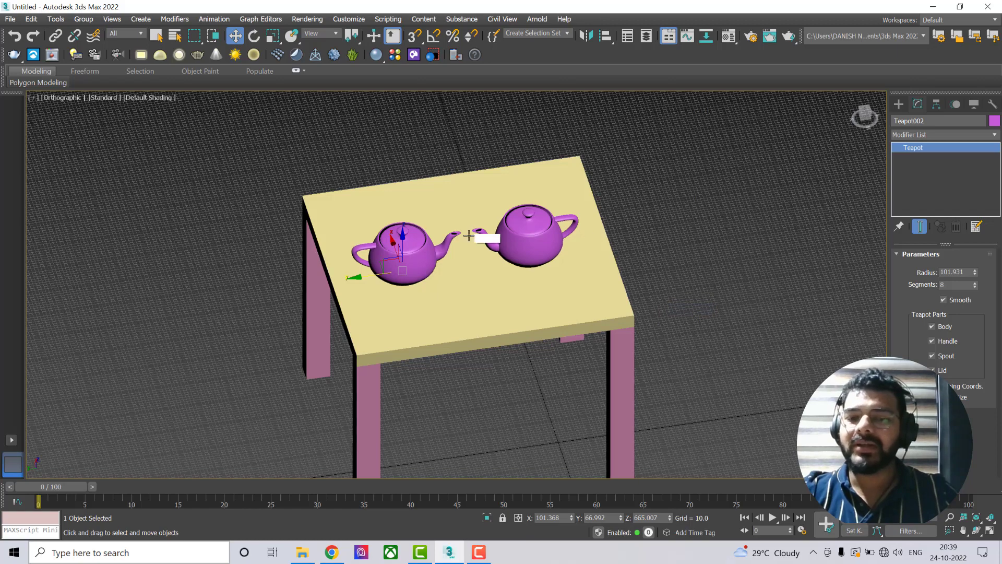
click(605, 201)
Create a teapot with a radius of about 83.8 on the ground beside the table
middle_drag(635, 201, 506, 224)
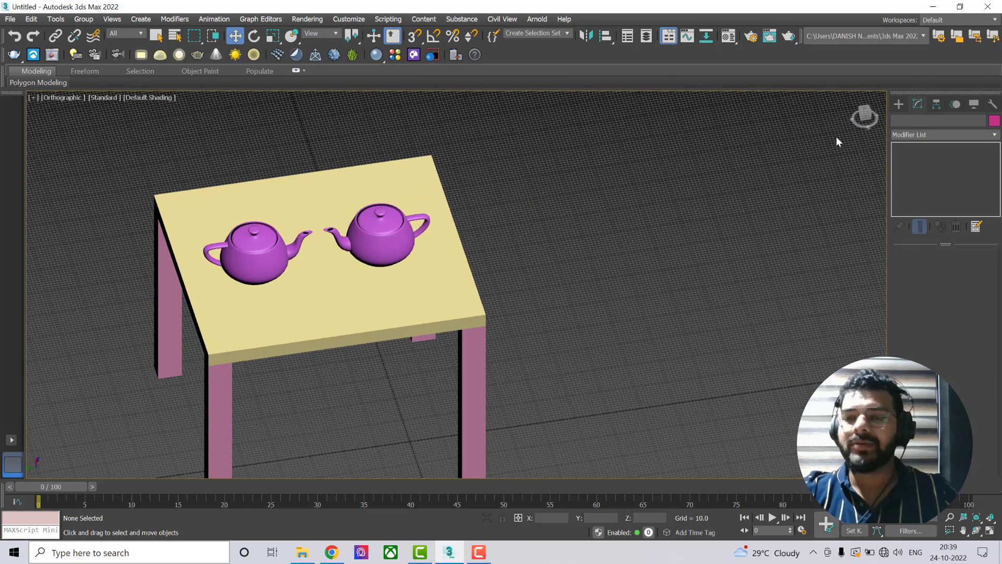
click(897, 104)
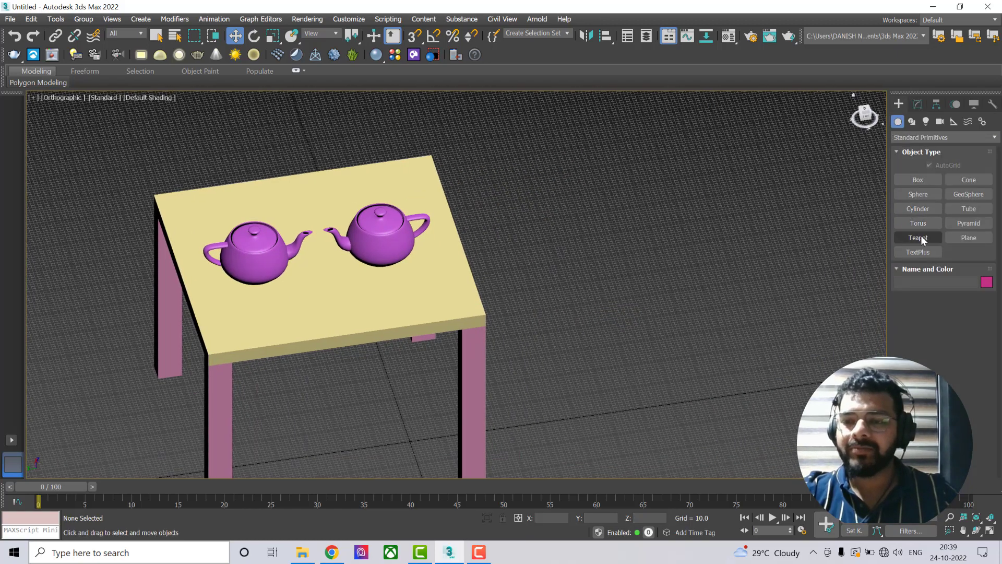
click(917, 235)
mouse_move(723, 224)
mouse_down()
mouse_move(711, 252)
mouse_move(712, 234)
mouse_up()
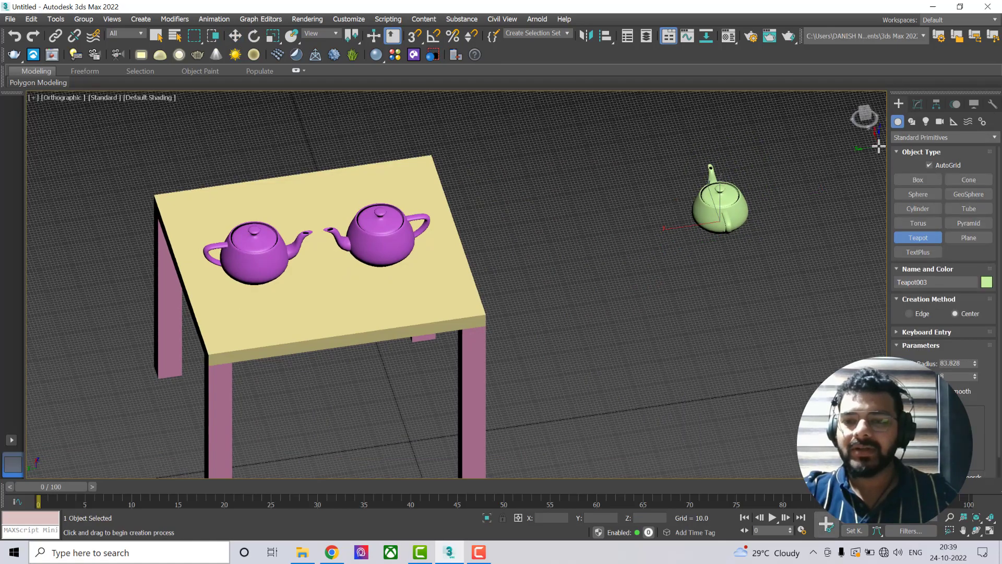
click(917, 106)
Mirror the green teapot as a Copy about the X axis with an offset of 323.66
alt+middle_drag(705, 245, 564, 298)
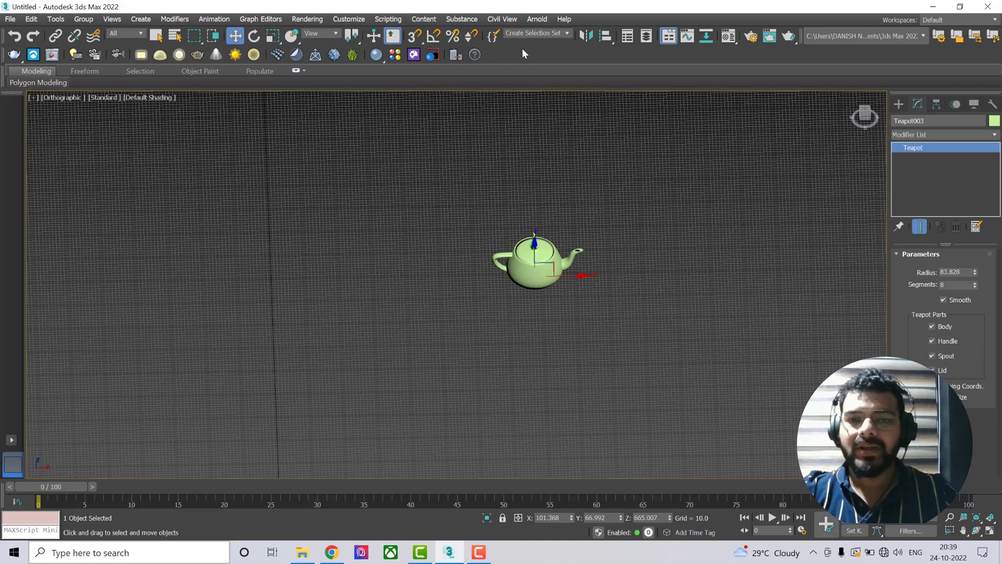
click(586, 35)
drag(494, 164, 750, 138)
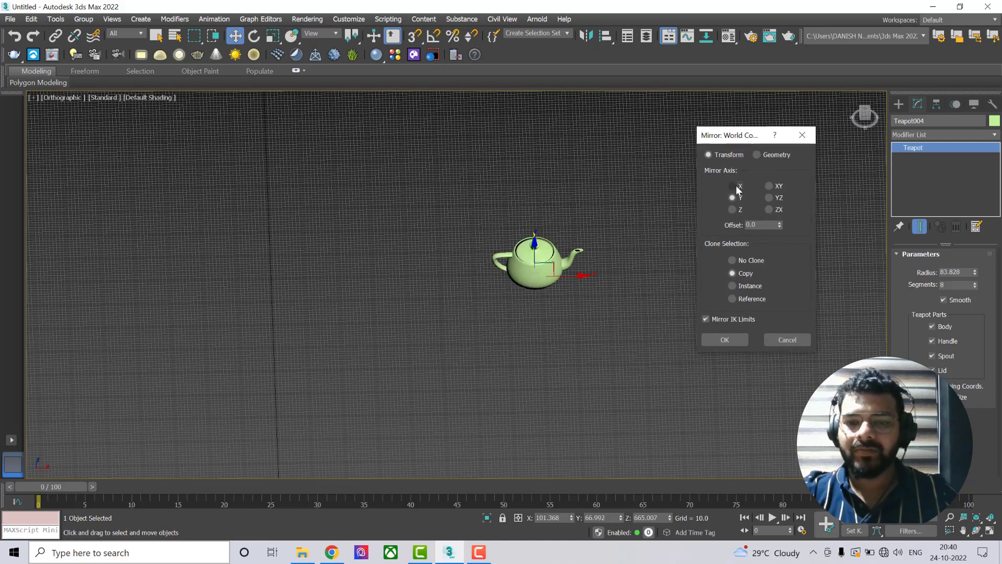
click(736, 186)
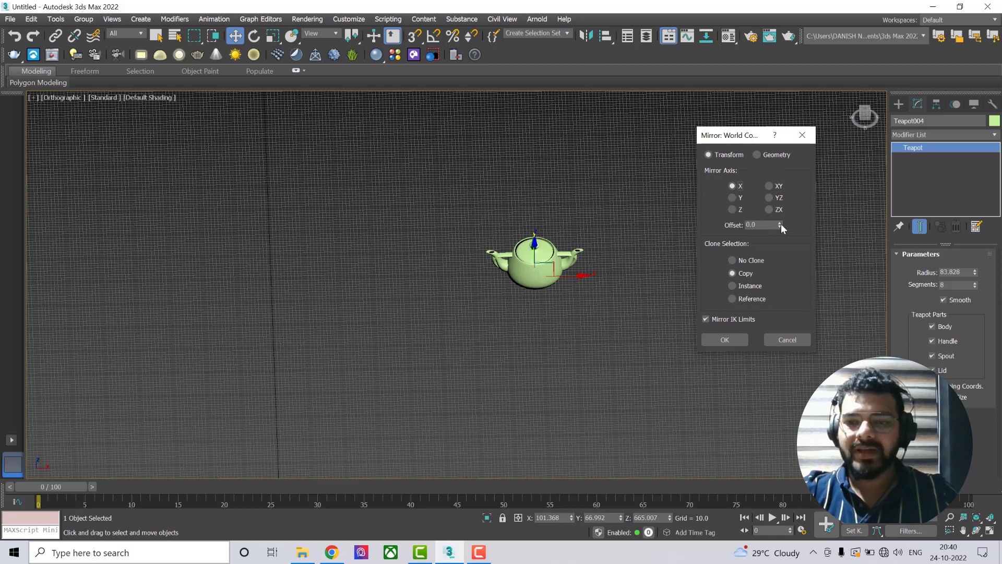
drag(780, 224, 626, 79)
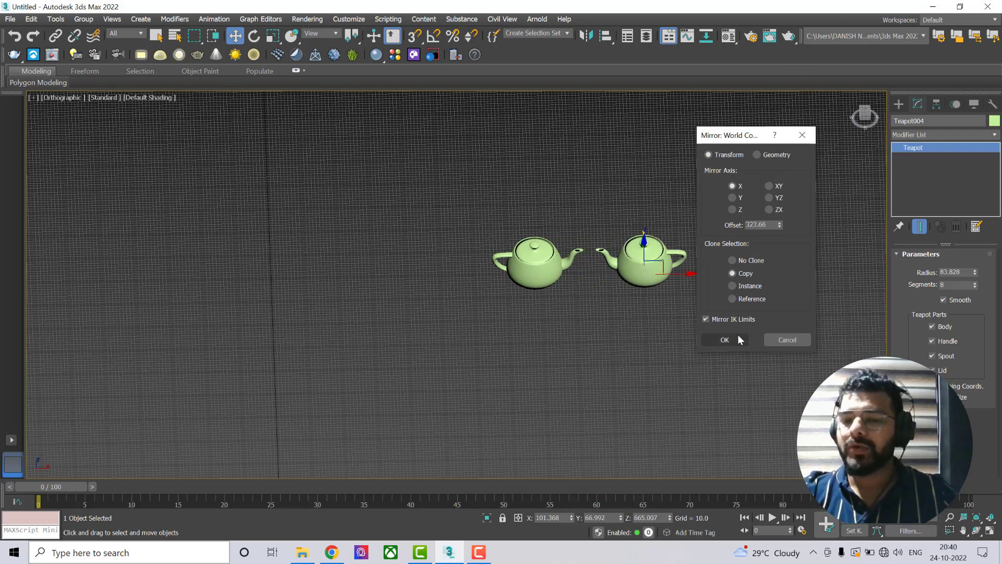
click(725, 340)
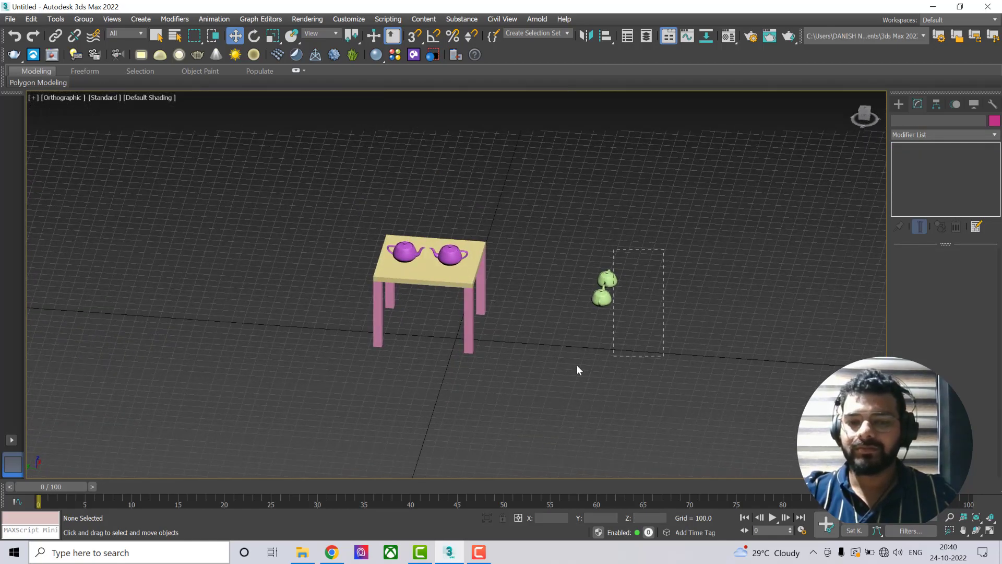
Delete both green teapots from the ground beside the table
drag(577, 370, 575, 358)
key(Delete)
scroll(421, 256, up, 3)
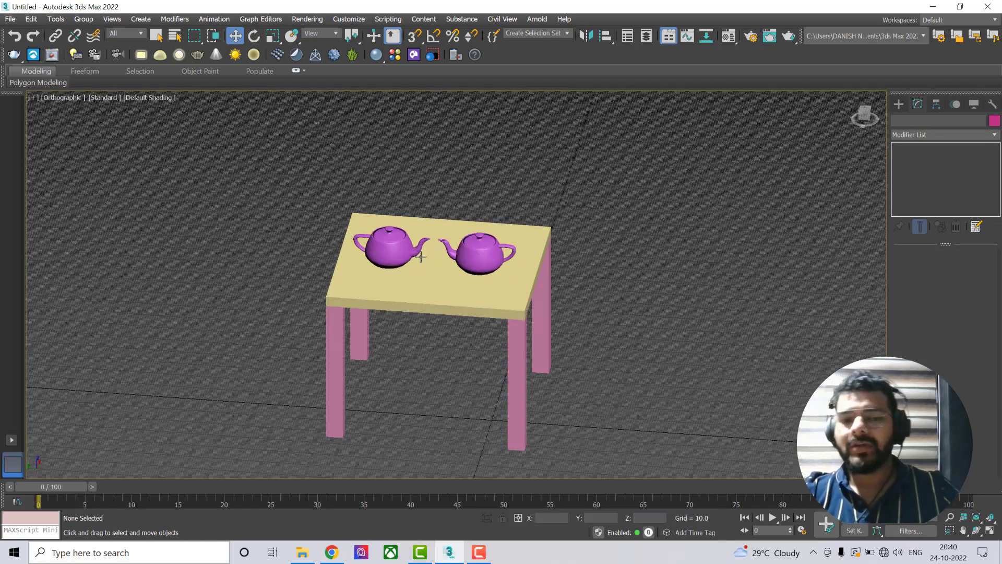
scroll(420, 256, up, 2)
middle_drag(437, 294, 376, 326)
scroll(475, 293, down, 1)
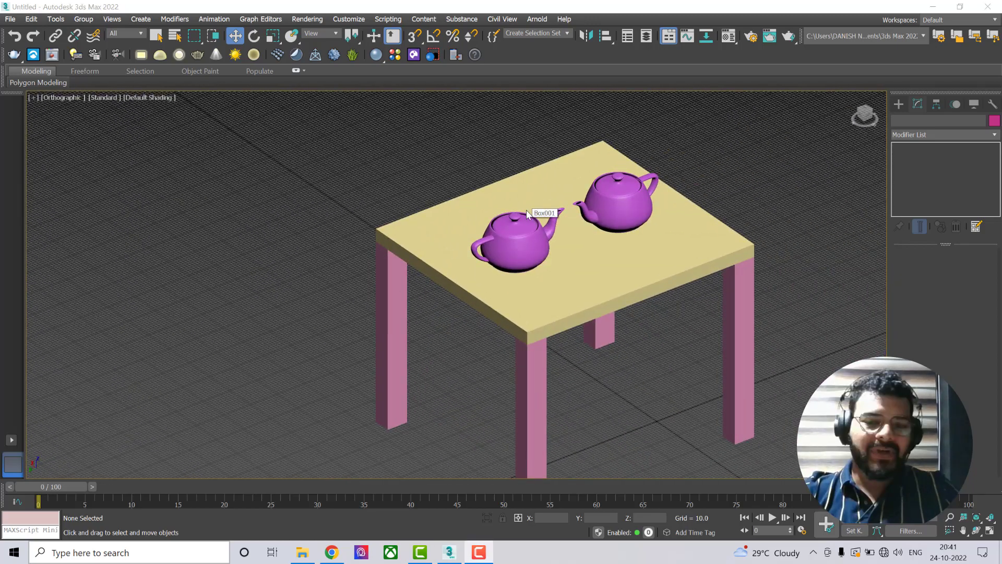